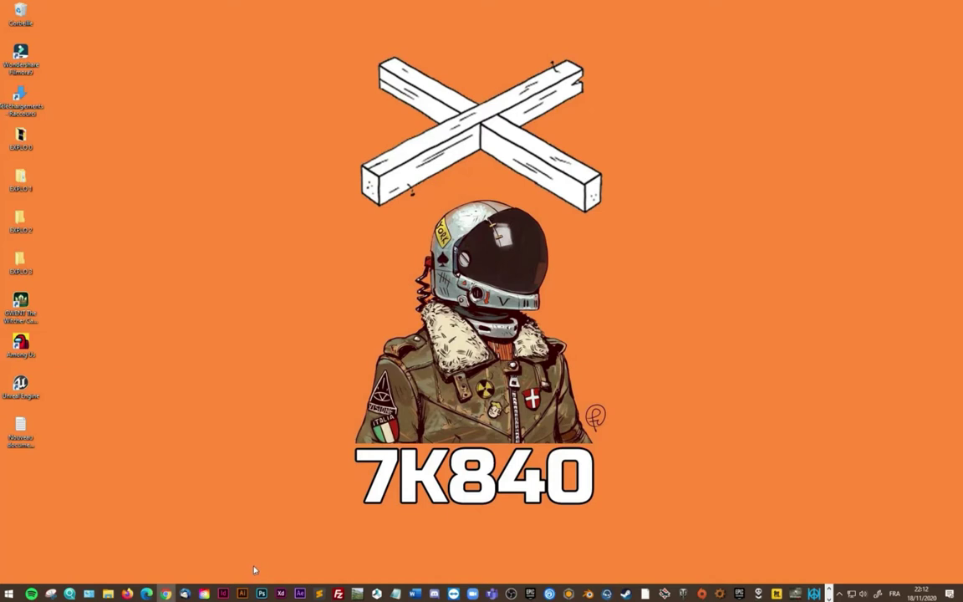
# Launch Illustrator and create a new blank document
pyautogui.click(243, 594)
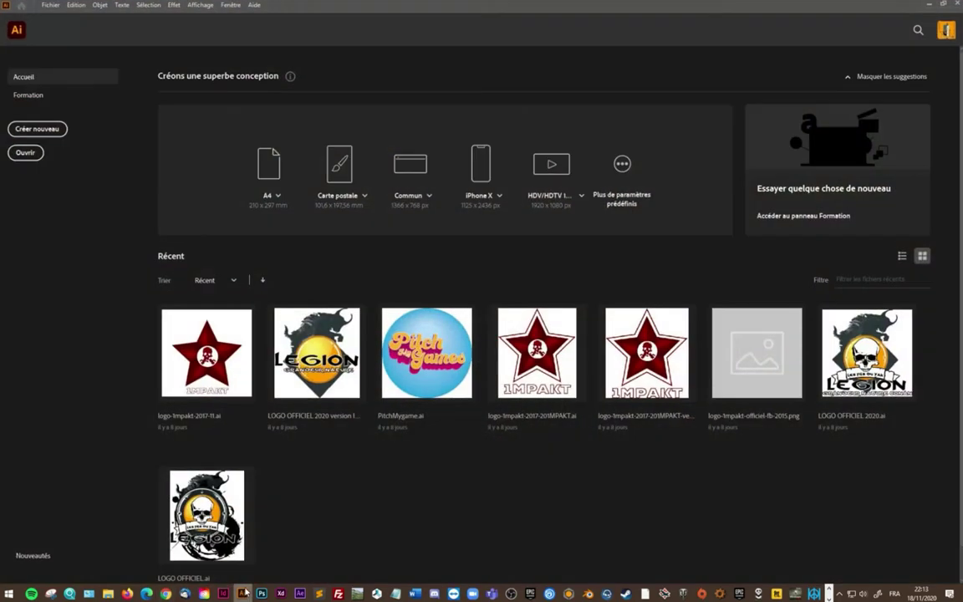
pyautogui.click(50, 5)
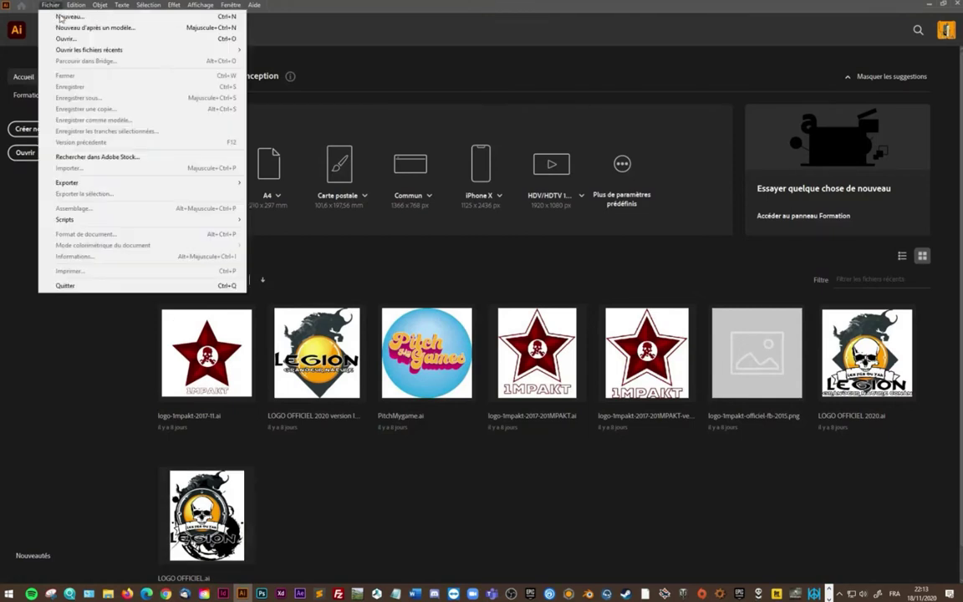
pyautogui.click(63, 17)
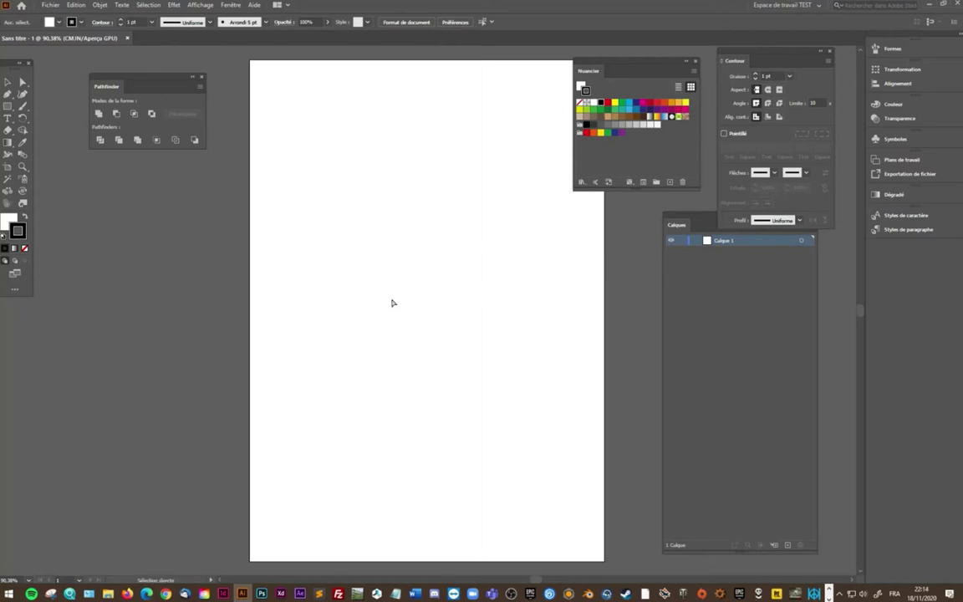
# Paste the Xbox logo image, scale it to fit the page, and lock it in Calque 1
pyautogui.hotkey('ctrl', 'v')
pyautogui.scroll(-1, 454, 306)
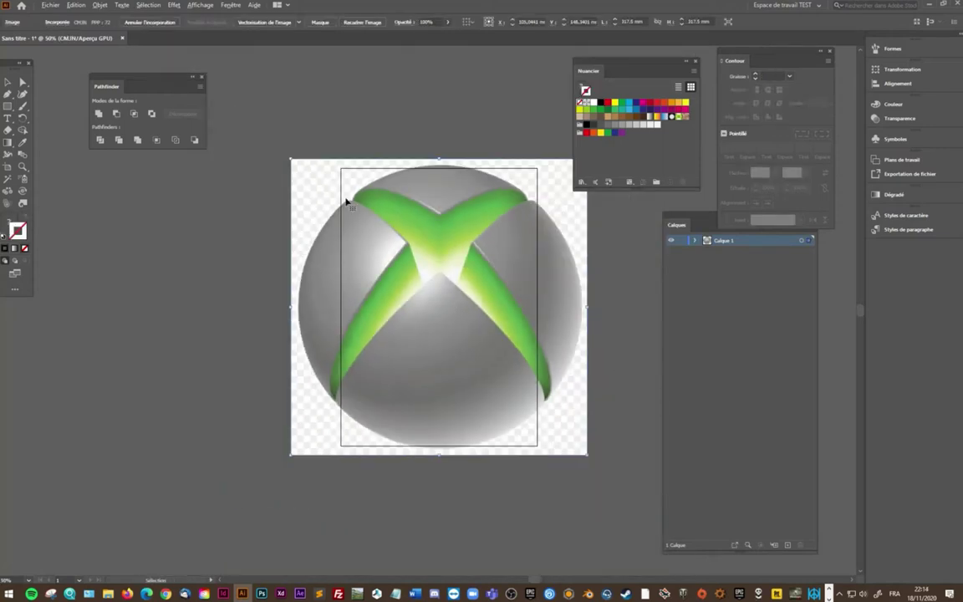
pyautogui.moveTo(291, 156); pyautogui.dragTo(360, 209)
pyautogui.scroll(1, 452, 280)
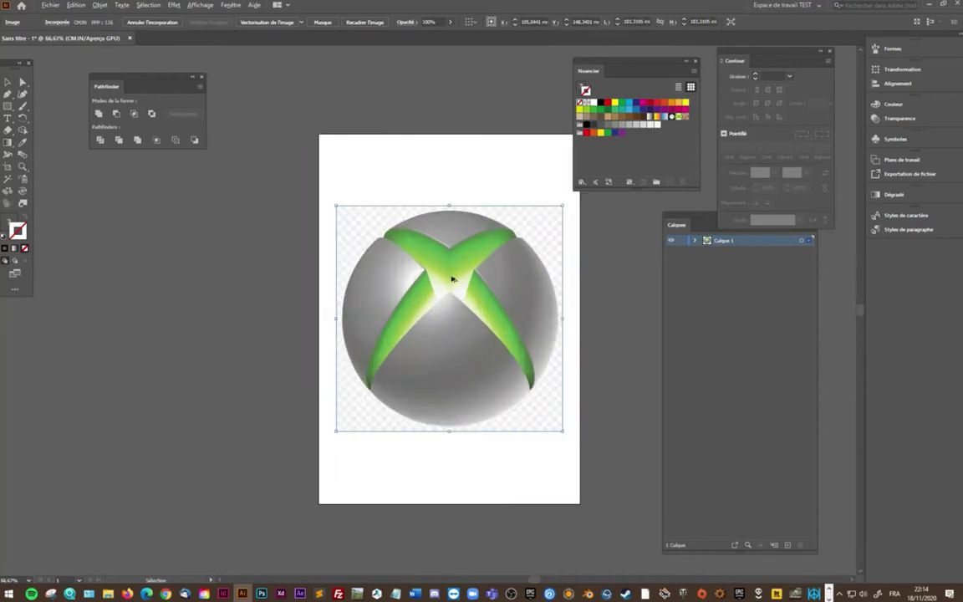
pyautogui.click(695, 240)
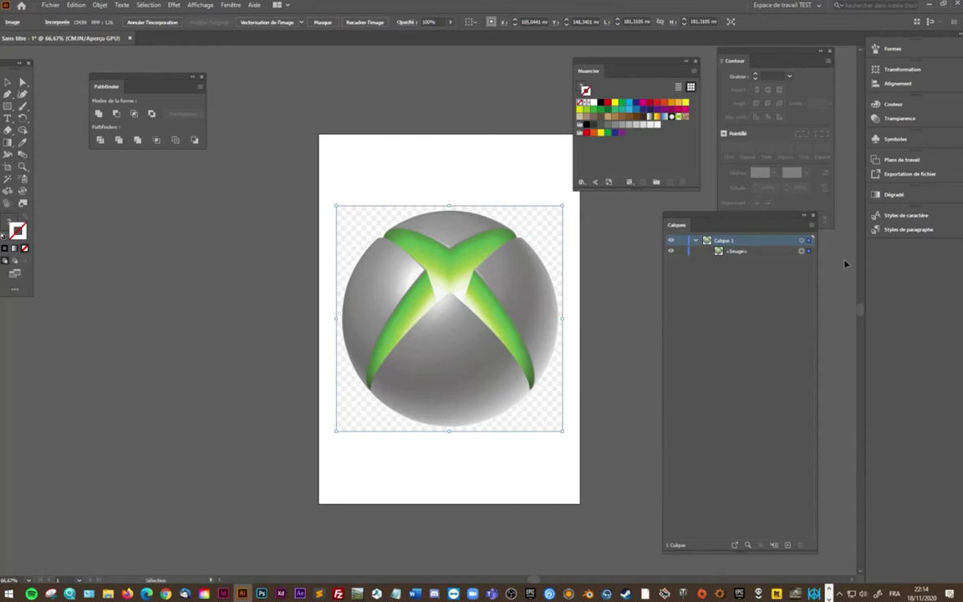
pyautogui.click(682, 251)
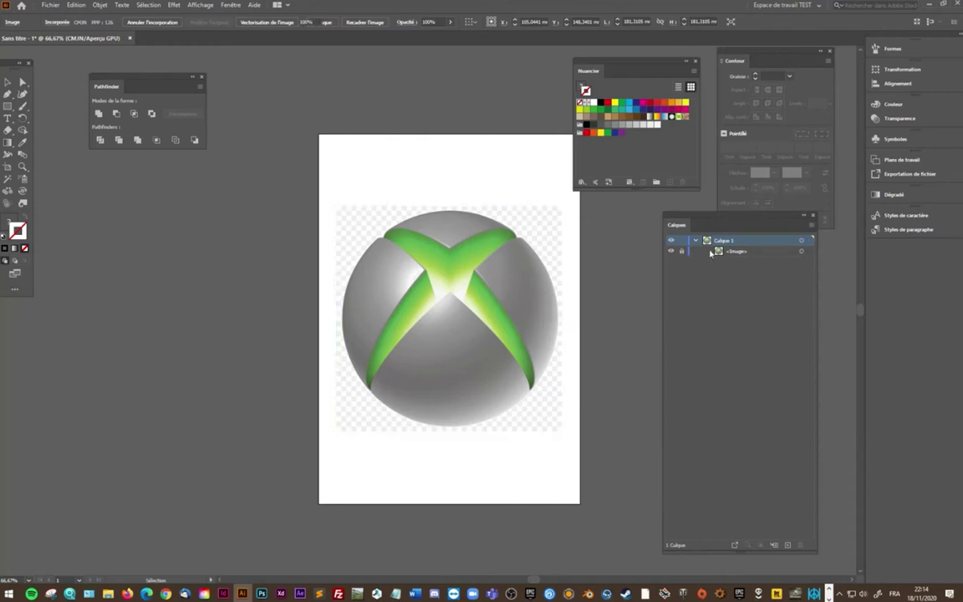
# Add Calque 2, show rulers, and place horizontal guides at the sphere's top and bottom
pyautogui.click(785, 545)
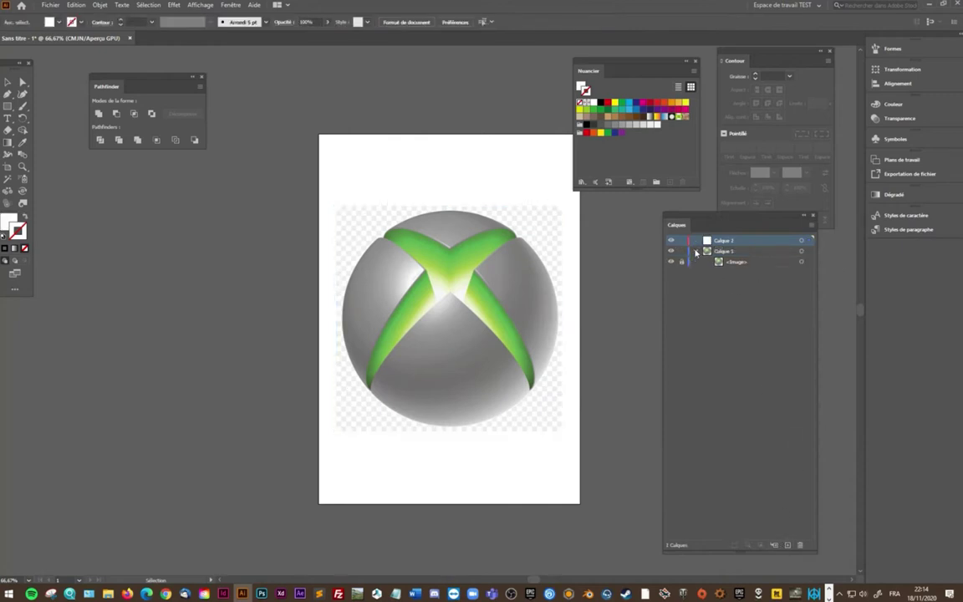
pyautogui.scroll(2, 454, 274)
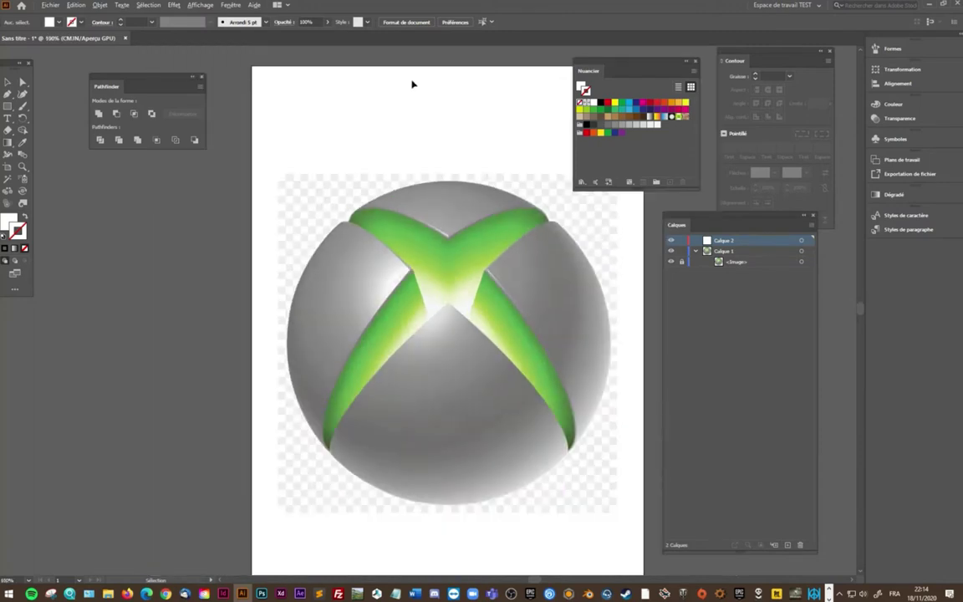
pyautogui.hotkey('ctrl', 'r')
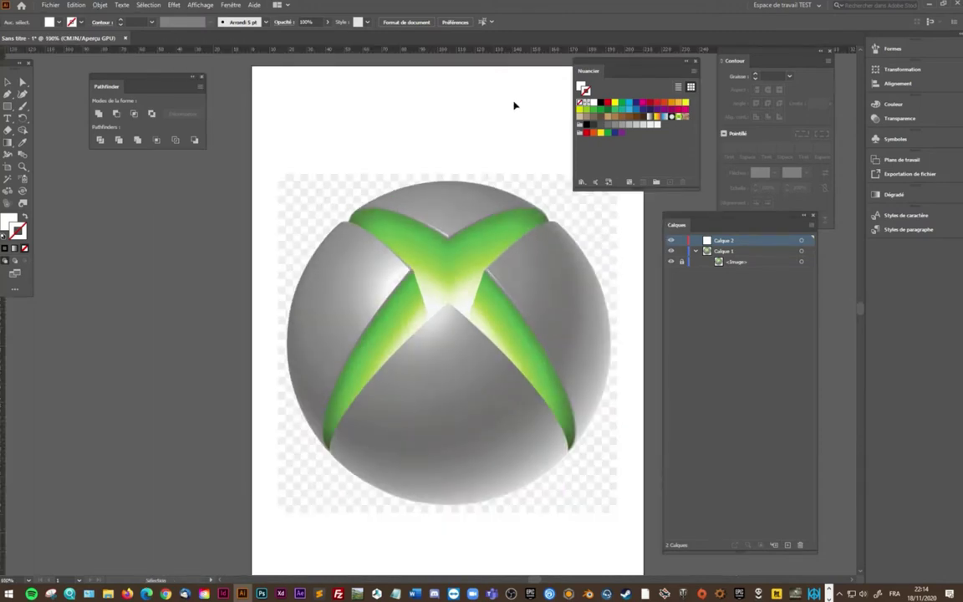
pyautogui.moveTo(430, 54); pyautogui.dragTo(440, 181)
pyautogui.moveTo(428, 50)
pyautogui.mouseDown()
pyautogui.moveTo(504, 514)
pyautogui.moveTo(504, 488)
pyautogui.mouseUp()
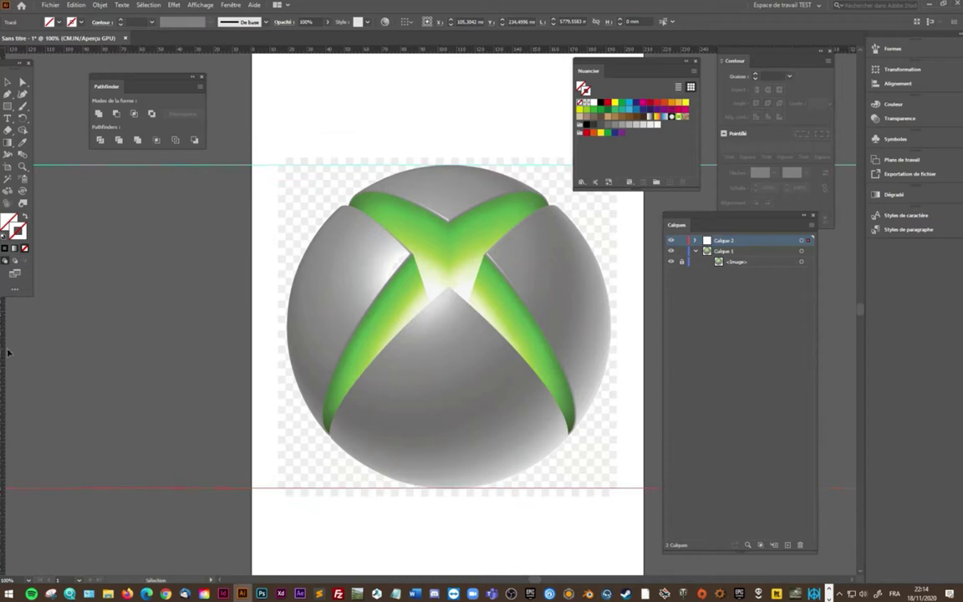
# Place vertical guides at the sphere's left edge and centre, plus a guide at the X's lower ends
pyautogui.moveTo(4, 352); pyautogui.dragTo(286, 370)
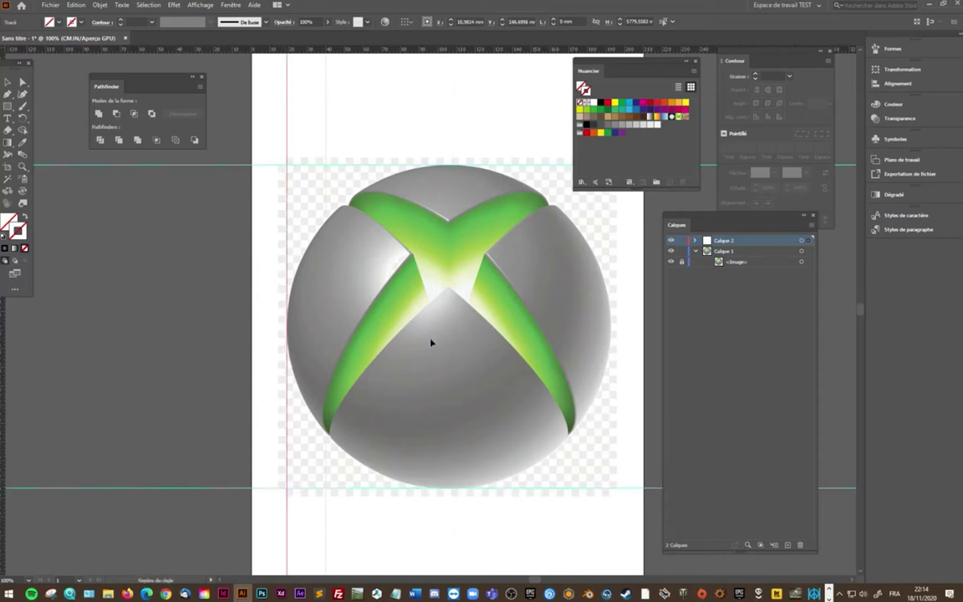
pyautogui.moveTo(610, 344); pyautogui.dragTo(612, 345)
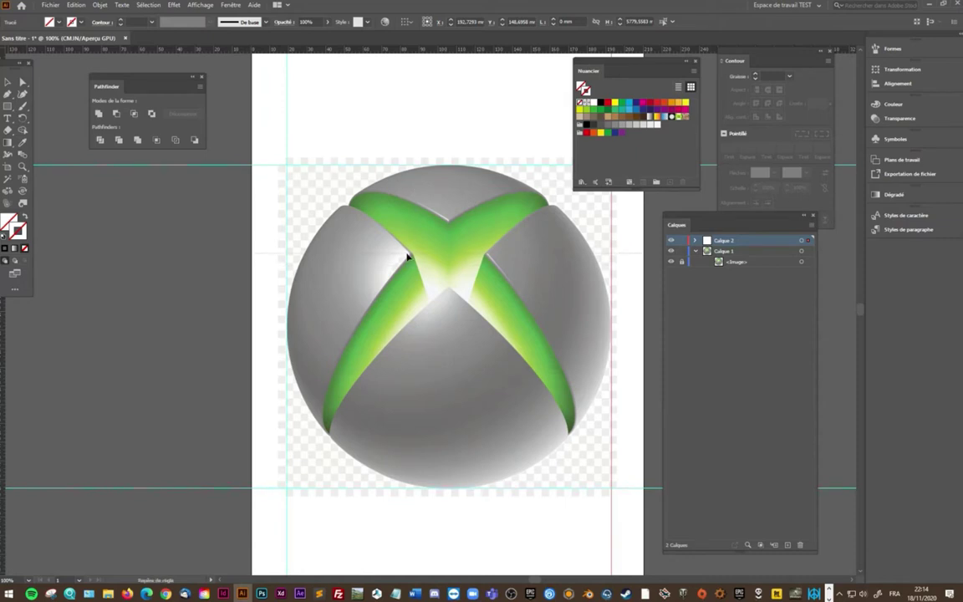
pyautogui.click(17, 252)
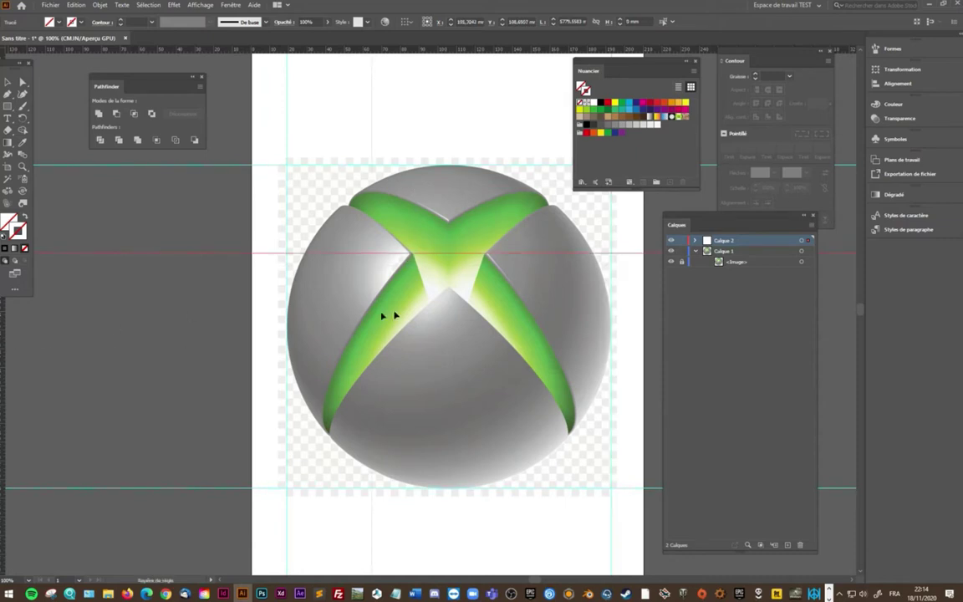
pyautogui.moveTo(383, 315)
pyautogui.mouseDown()
pyautogui.moveTo(449, 312)
pyautogui.moveTo(447, 286)
pyautogui.mouseUp()
pyautogui.moveTo(170, 322); pyautogui.dragTo(349, 325)
pyautogui.click(349, 326)
pyautogui.moveTo(4, 326); pyautogui.dragTo(550, 351)
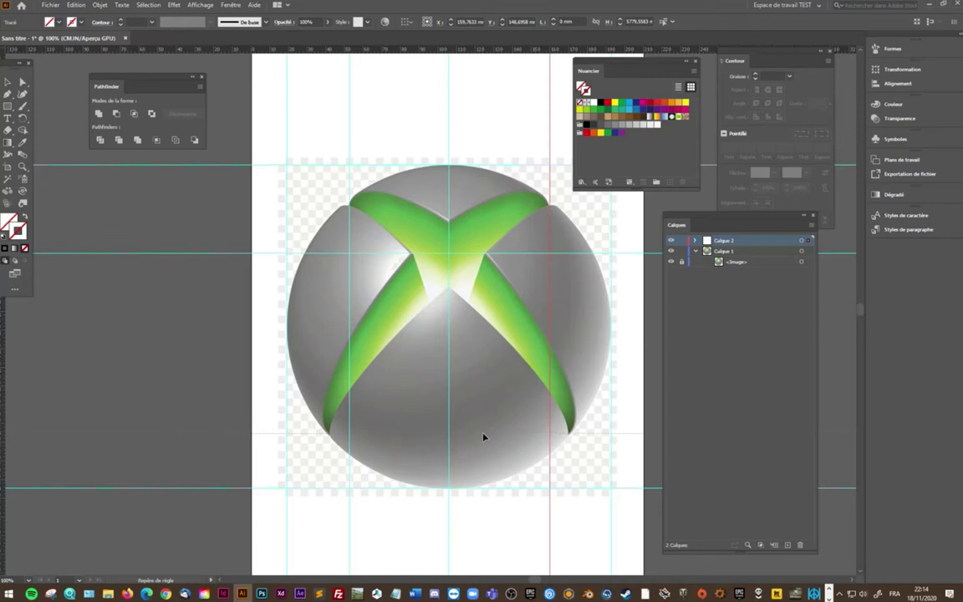
pyautogui.moveTo(483, 436); pyautogui.dragTo(483, 434)
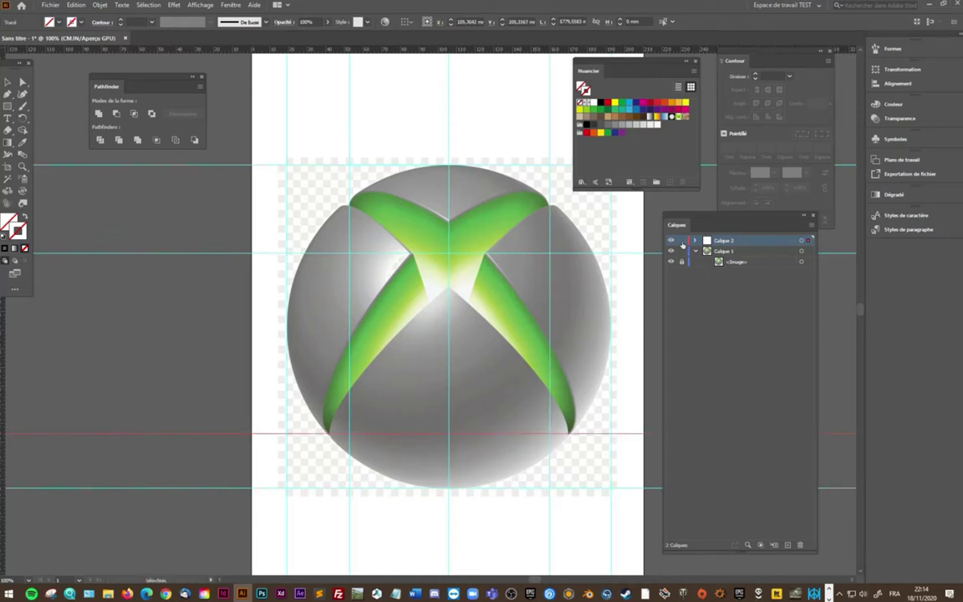
# On new layer Calque 3, draw a 173.75 mm circle over the grey sphere and lock the layer
pyautogui.click(786, 544)
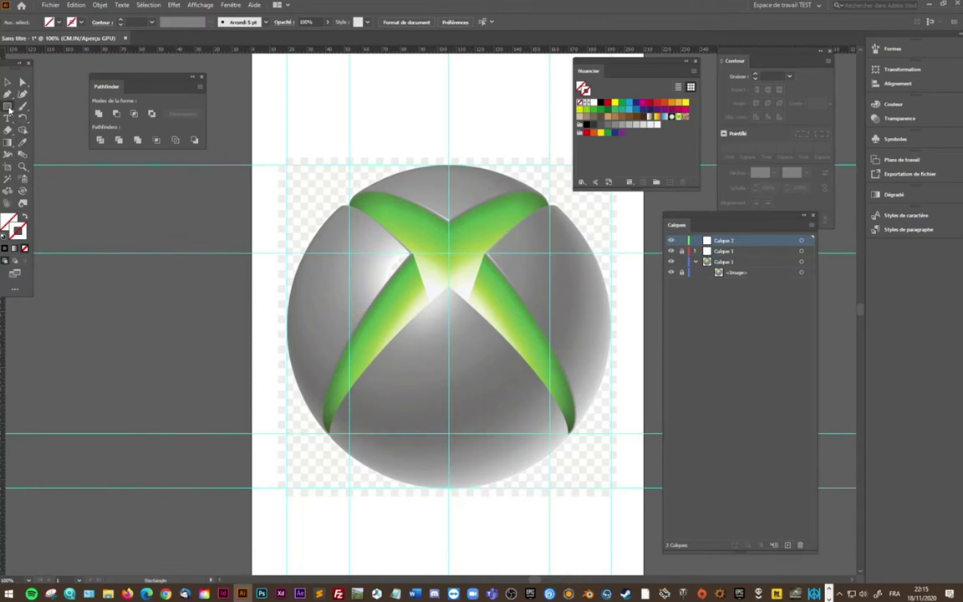
pyautogui.moveTo(9, 108); pyautogui.dragTo(46, 114)
pyautogui.moveTo(288, 165); pyautogui.dragTo(612, 456)
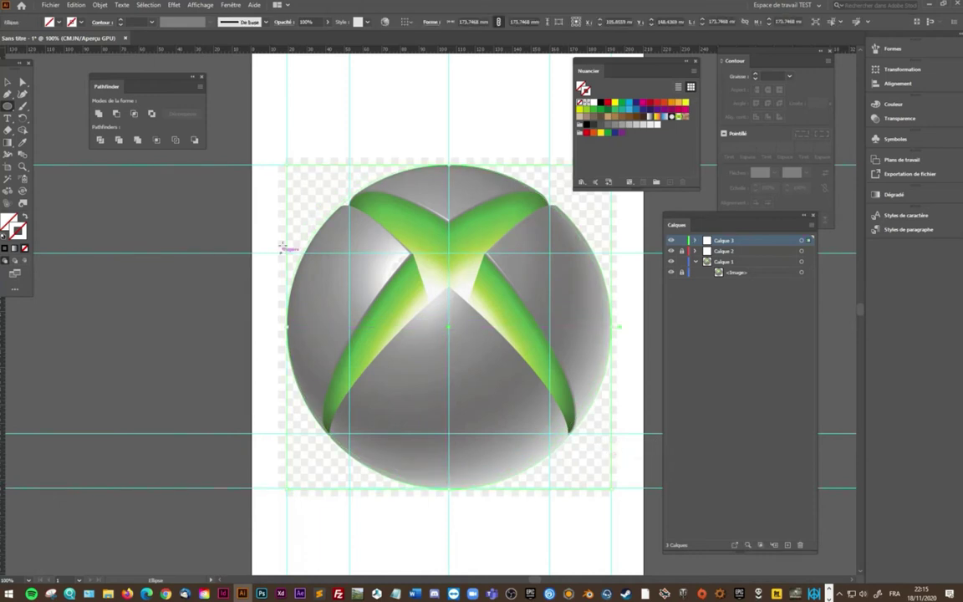
pyautogui.click(682, 241)
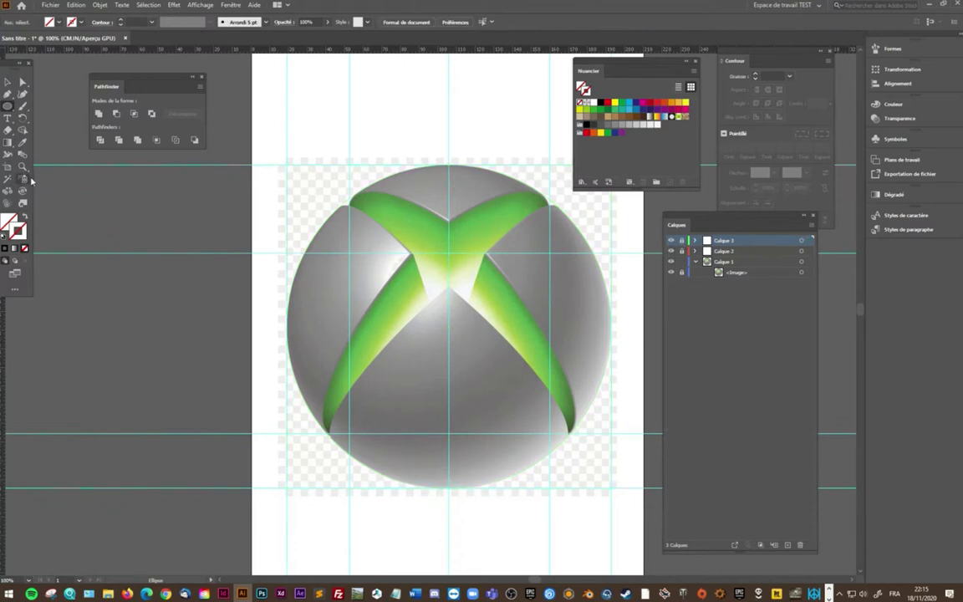
pyautogui.click(23, 142)
# Sample the sphere's highlight white and three greys, saving each as a new swatch
pyautogui.click(399, 258)
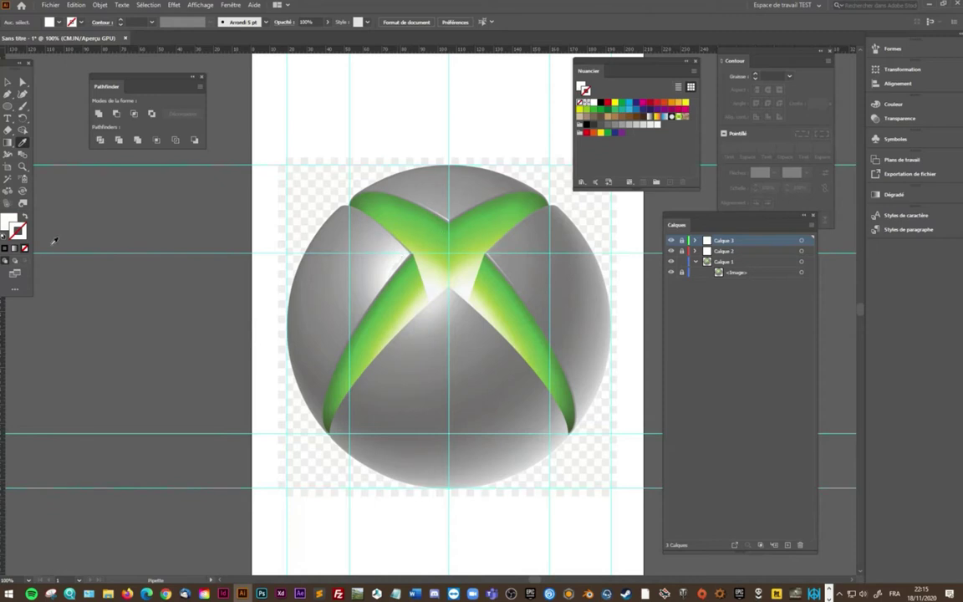
pyautogui.click(893, 104)
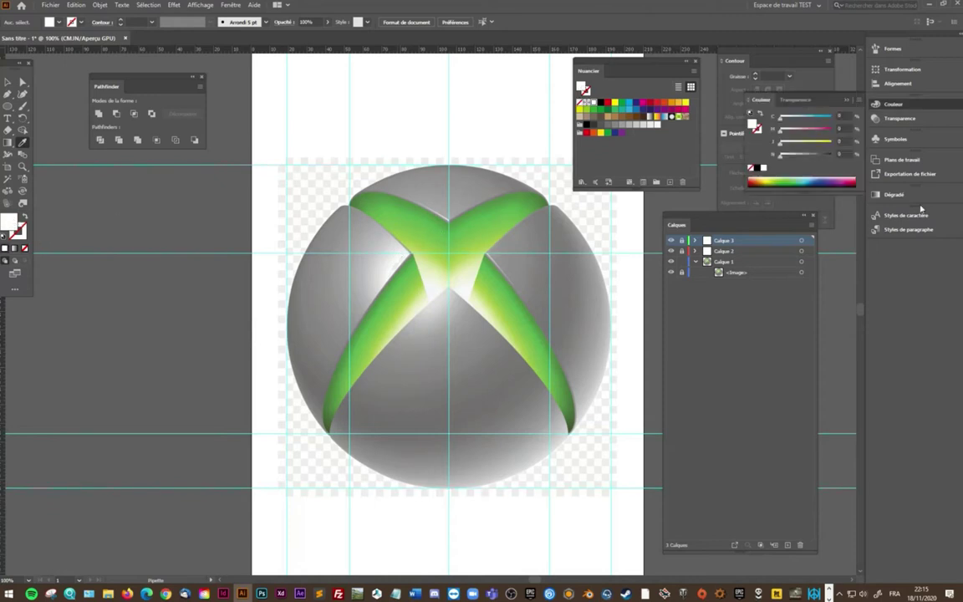
pyautogui.click(670, 182)
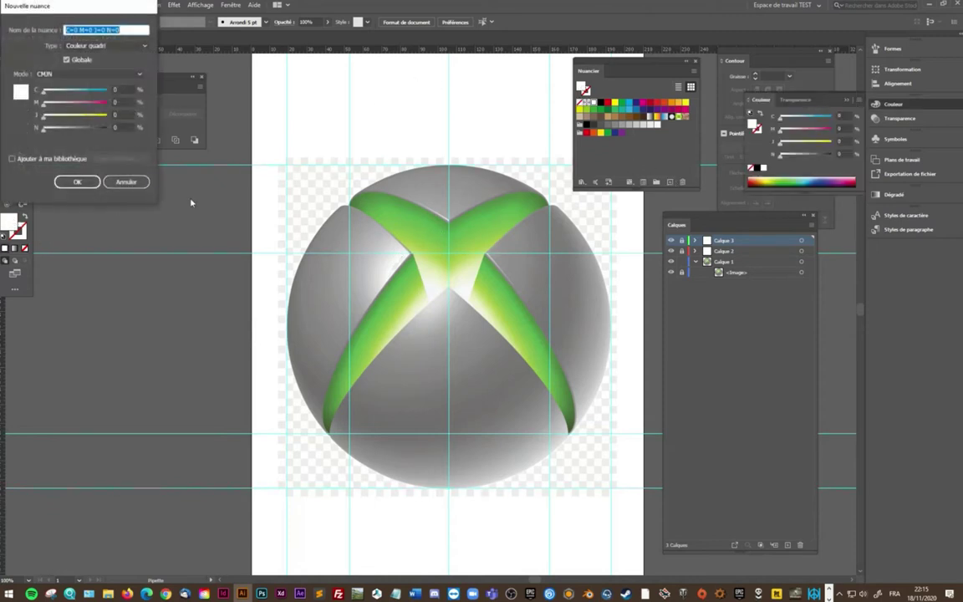
pyautogui.press('Return')
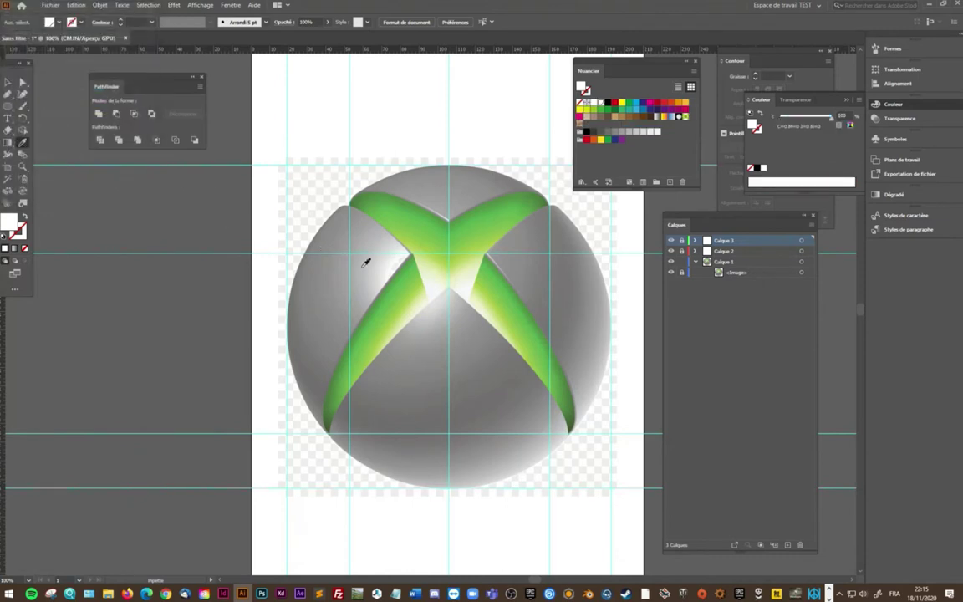
pyautogui.click(348, 258)
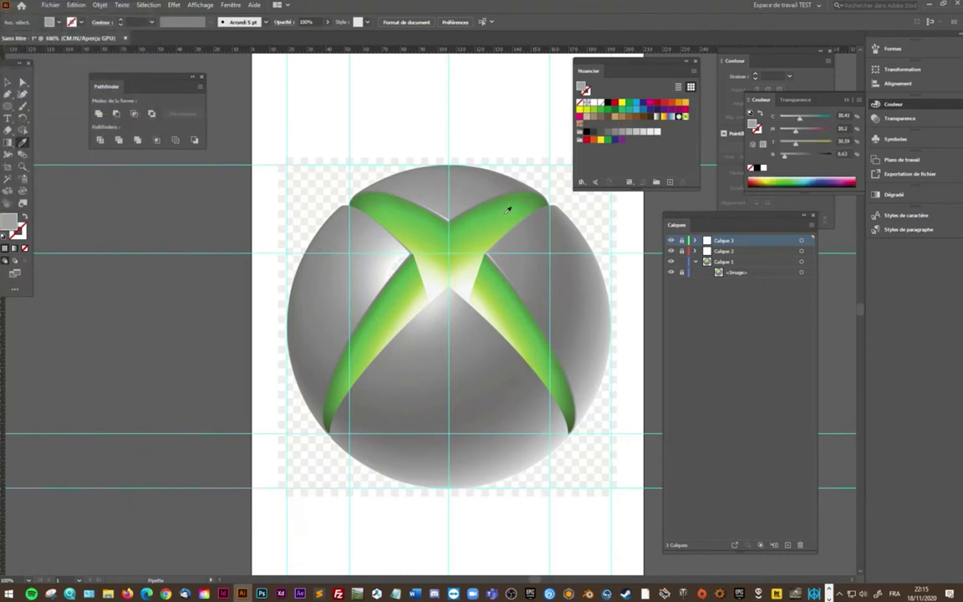
pyautogui.click(671, 183)
pyautogui.press('Return')
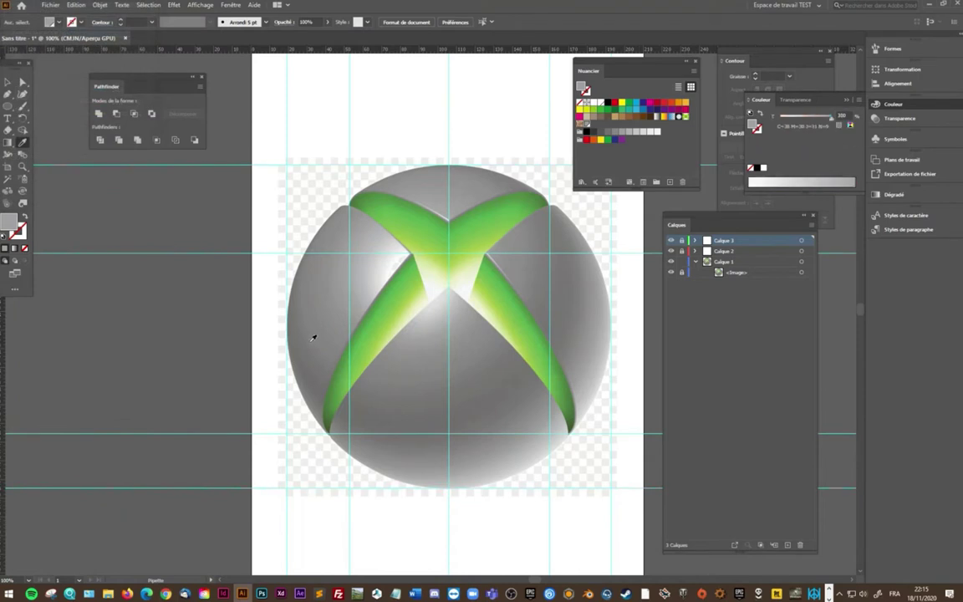
pyautogui.click(310, 349)
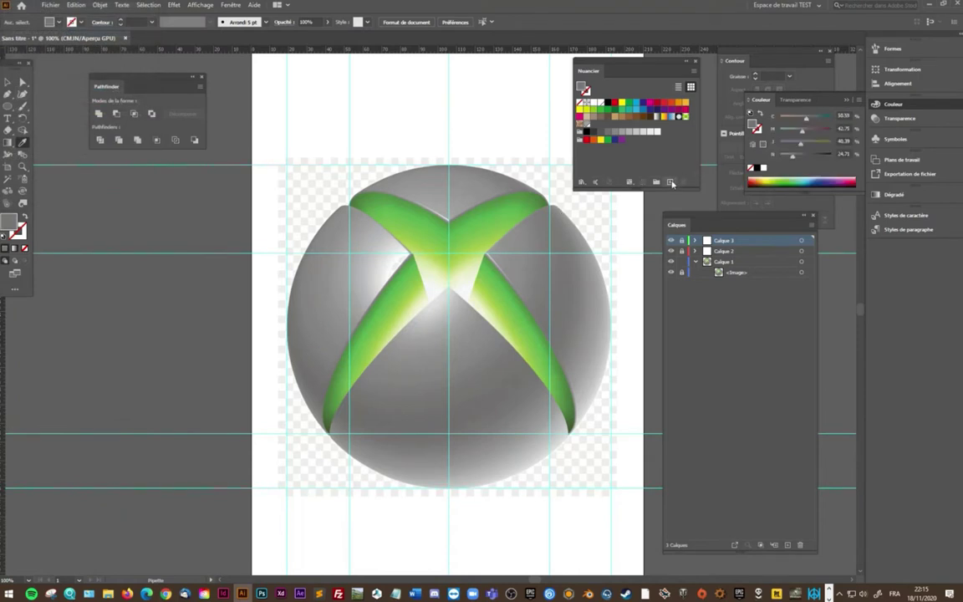
pyautogui.click(671, 182)
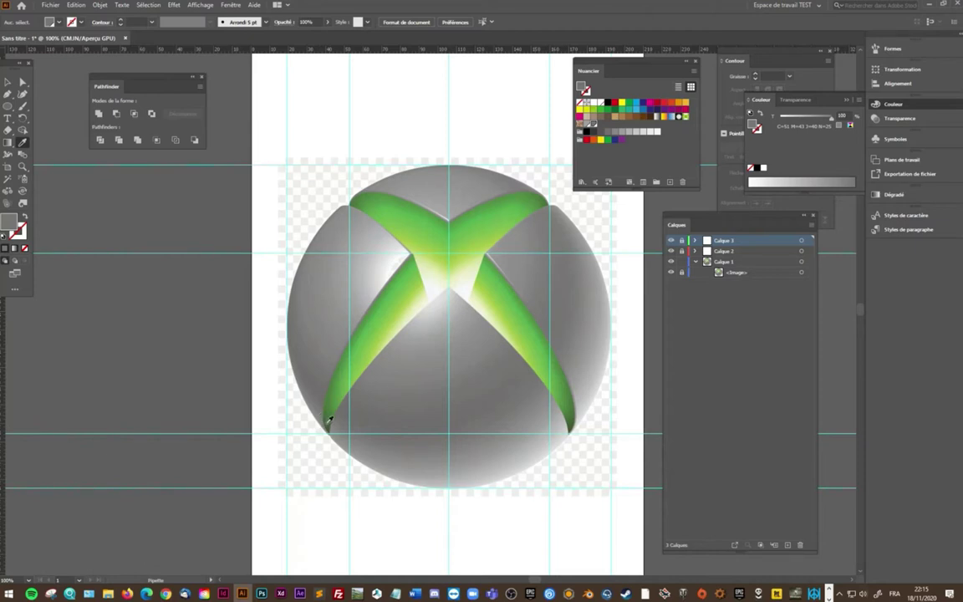
pyautogui.click(326, 419)
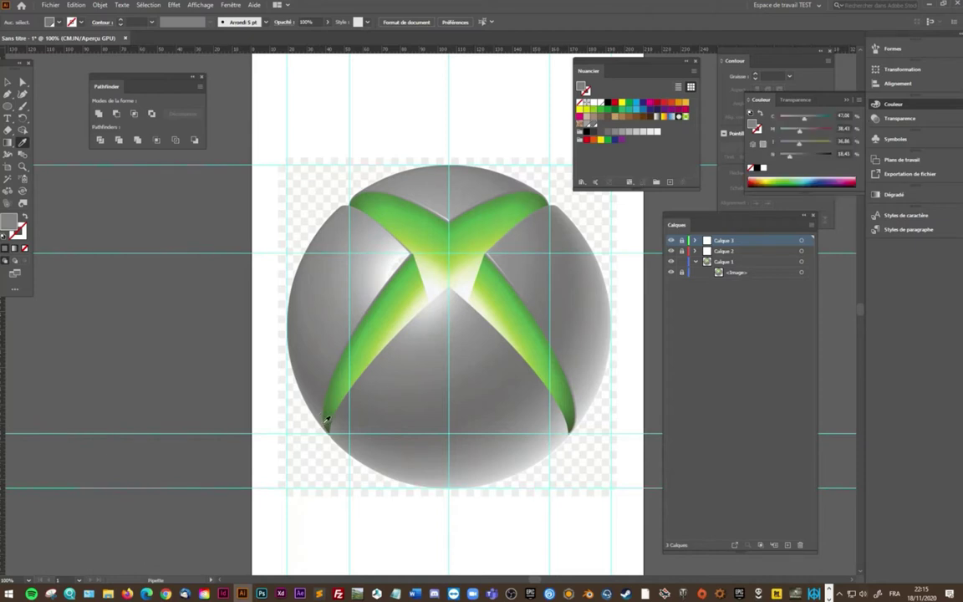
pyautogui.click(670, 182)
pyautogui.press('Return')
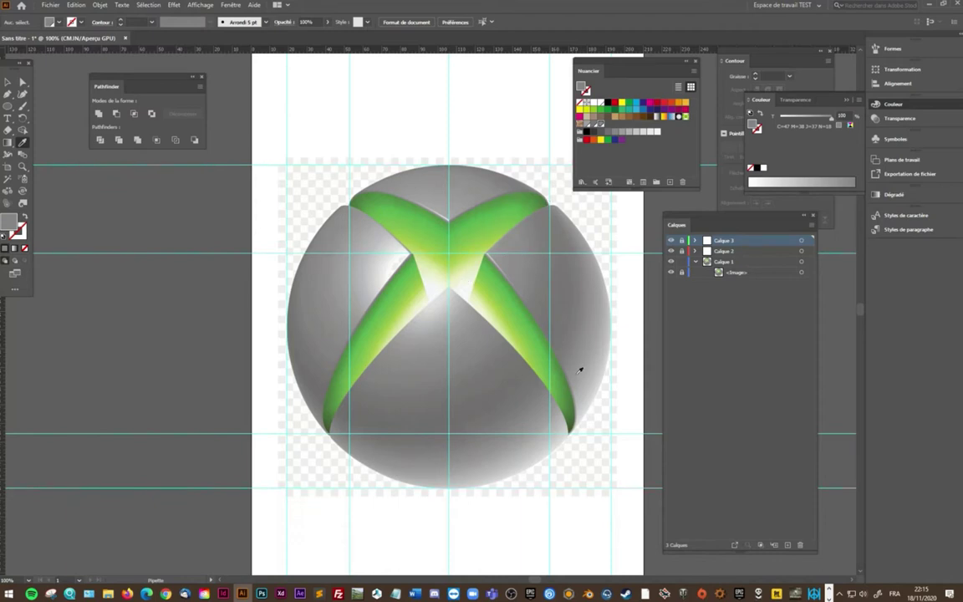
# Sample the X's dark, light and pale greens plus a near-white, saving each as a swatch
pyautogui.click(573, 424)
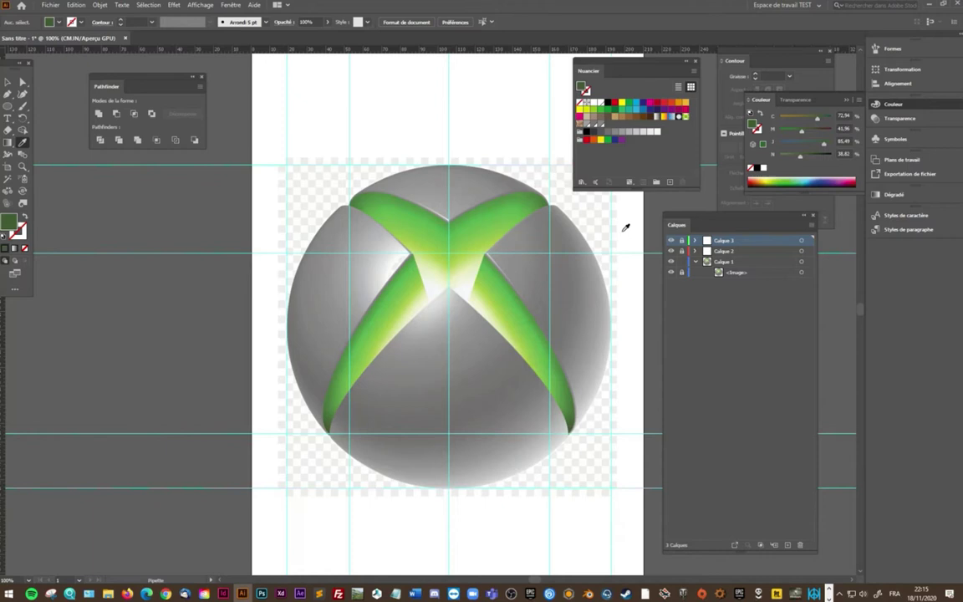
pyautogui.click(669, 185)
pyautogui.press('Return')
pyautogui.click(569, 392)
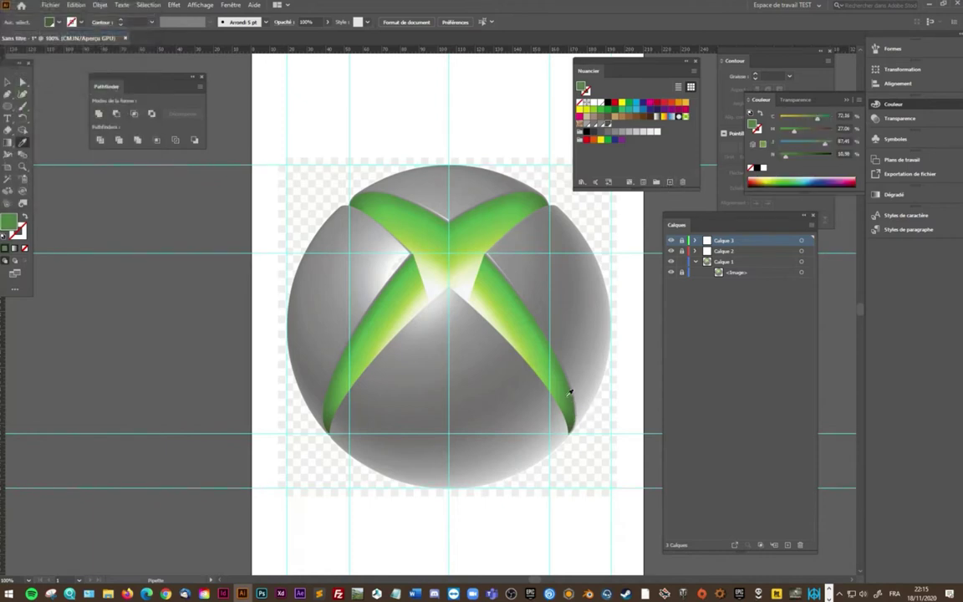
pyautogui.click(669, 187)
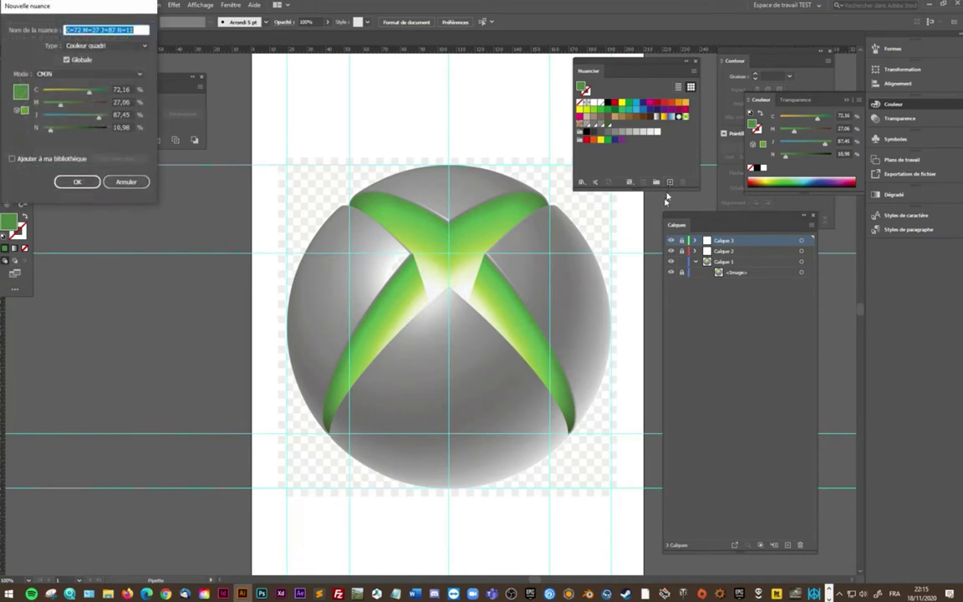
pyautogui.press('Return')
pyautogui.click(541, 350)
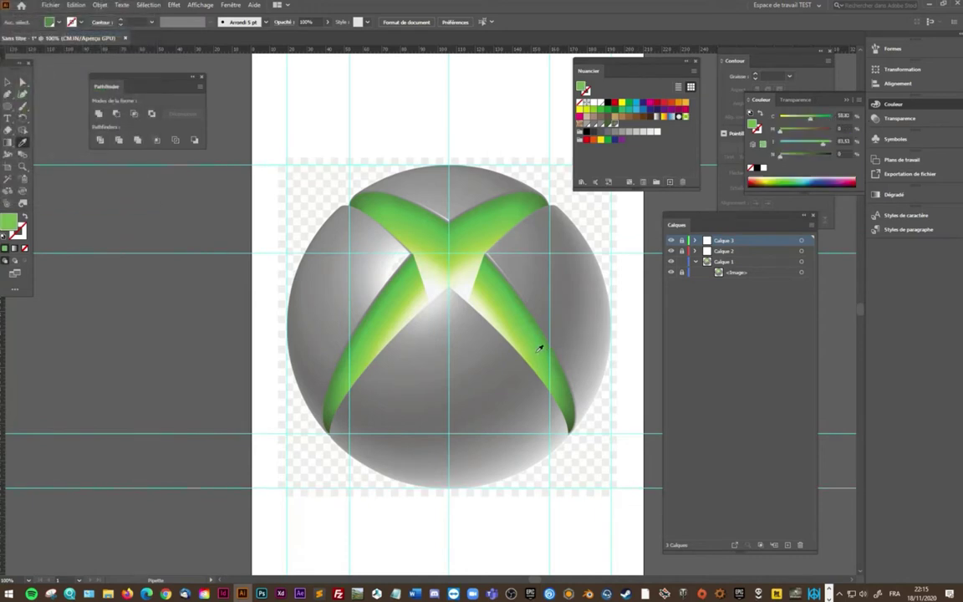
pyautogui.click(670, 182)
pyautogui.press('Return')
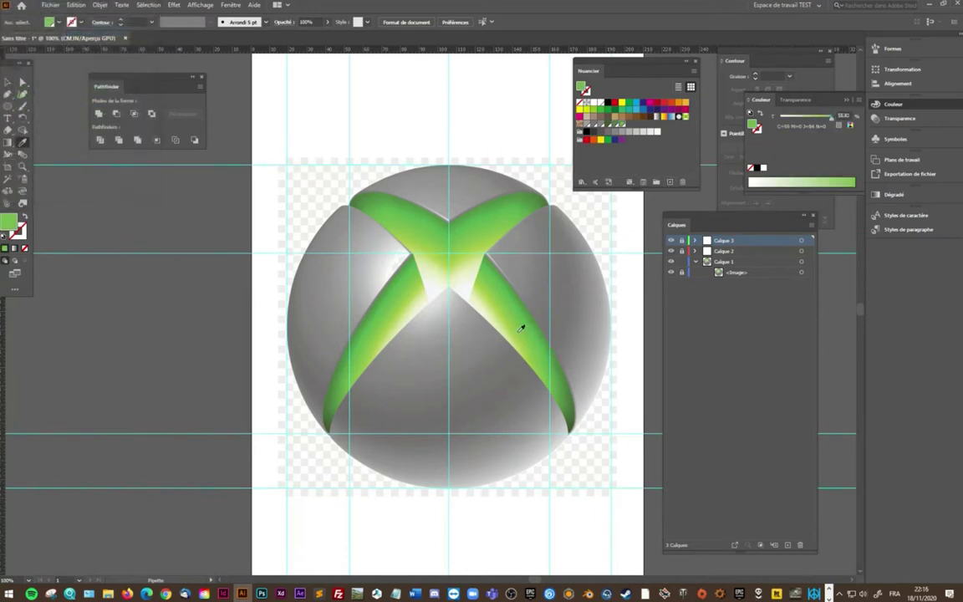
pyautogui.click(516, 330)
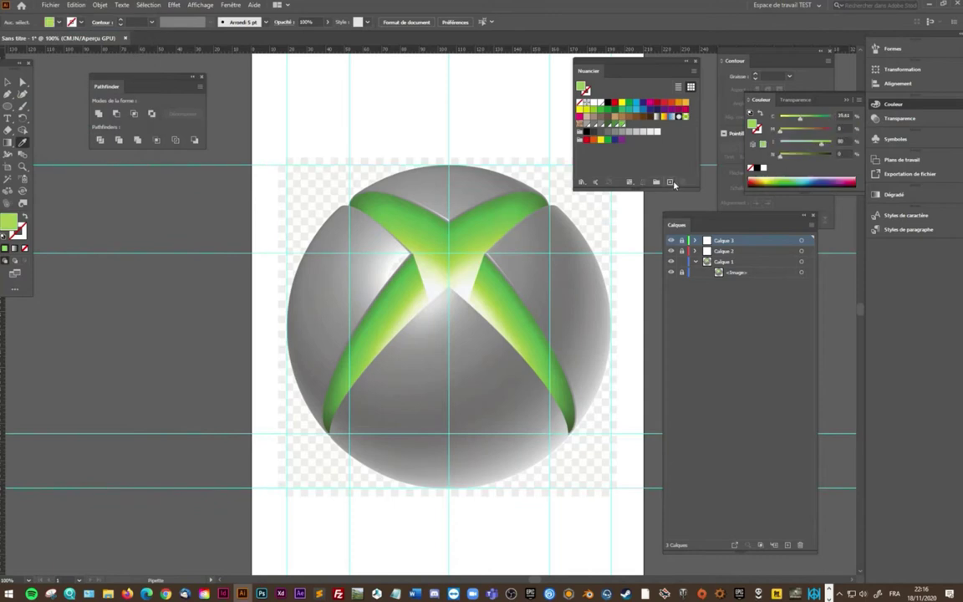
pyautogui.click(494, 307)
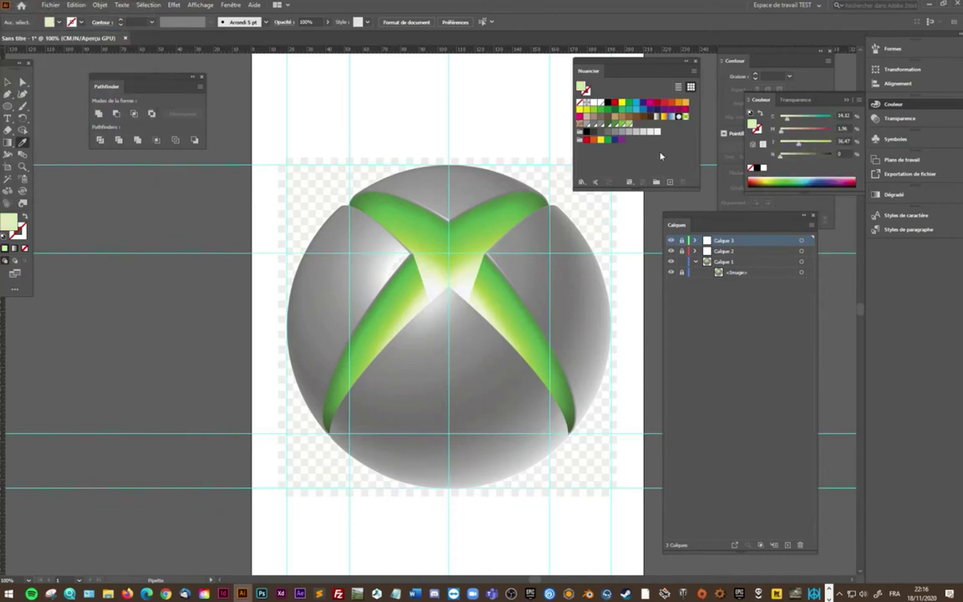
pyautogui.click(669, 182)
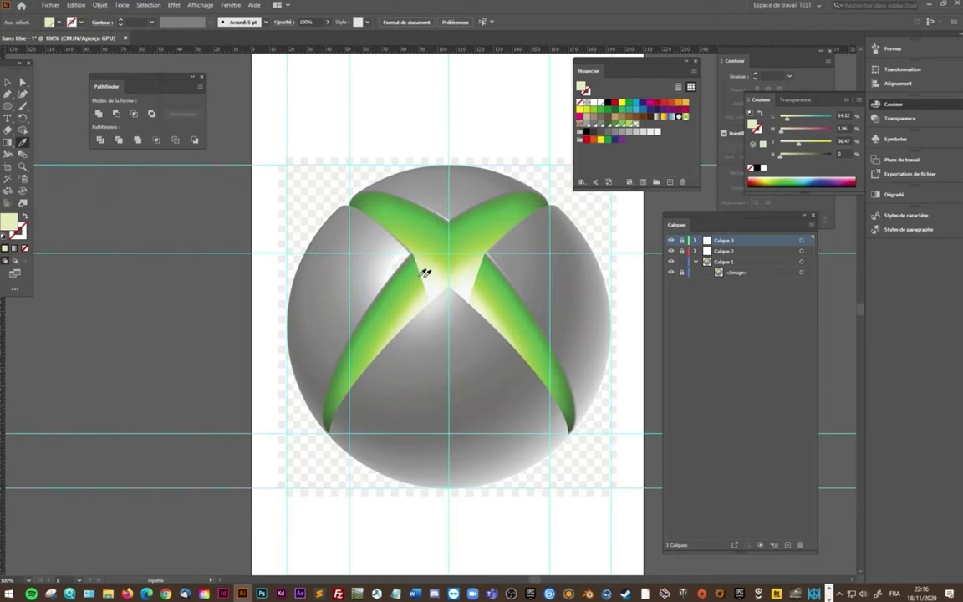
pyautogui.click(465, 290)
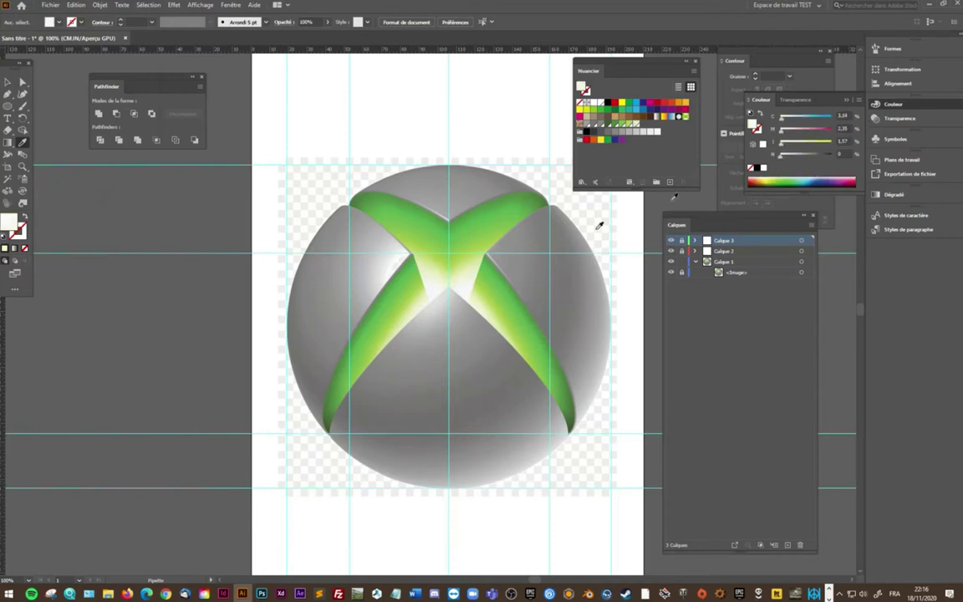
pyautogui.click(671, 182)
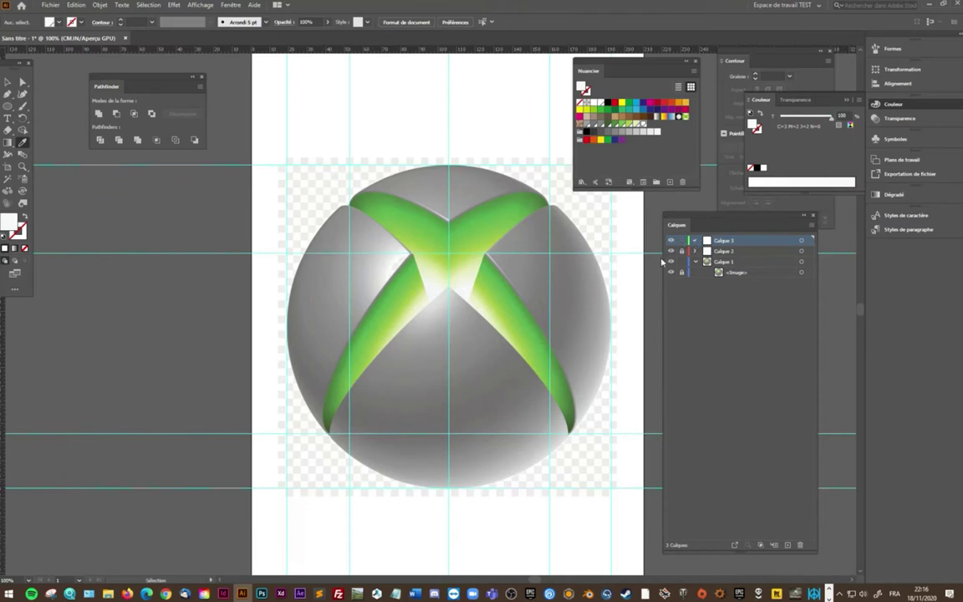
pyautogui.click(695, 240)
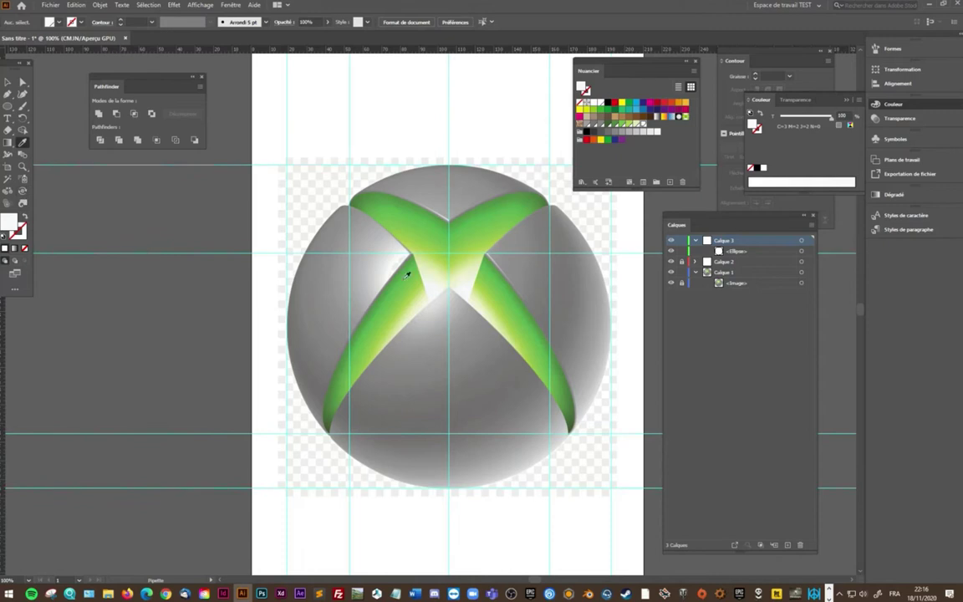
# Fill the sphere circle with a white-to-black radial gradient
pyautogui.press('v')
pyautogui.click(374, 186)
pyautogui.press('x')
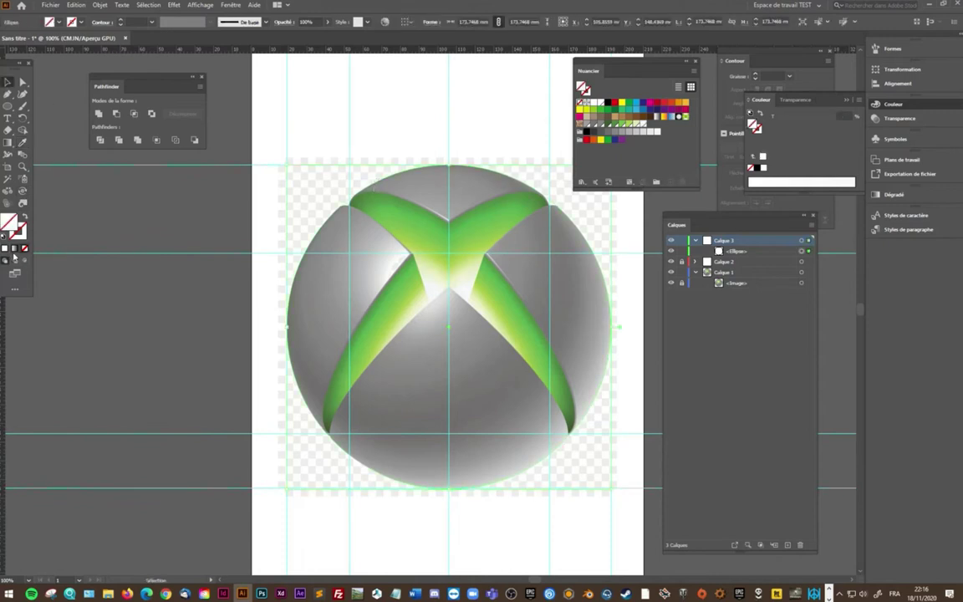
pyautogui.click(14, 248)
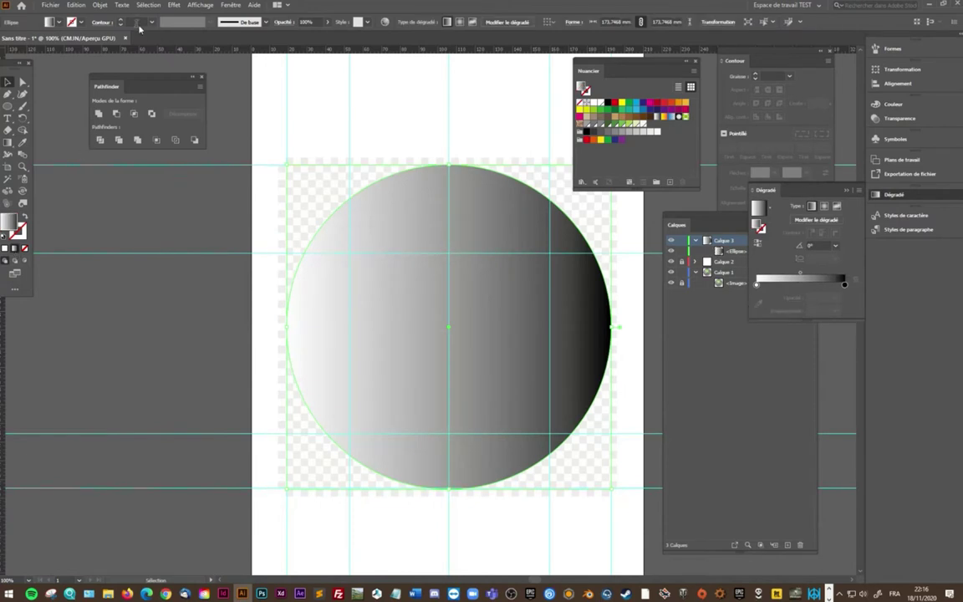
pyautogui.click(58, 23)
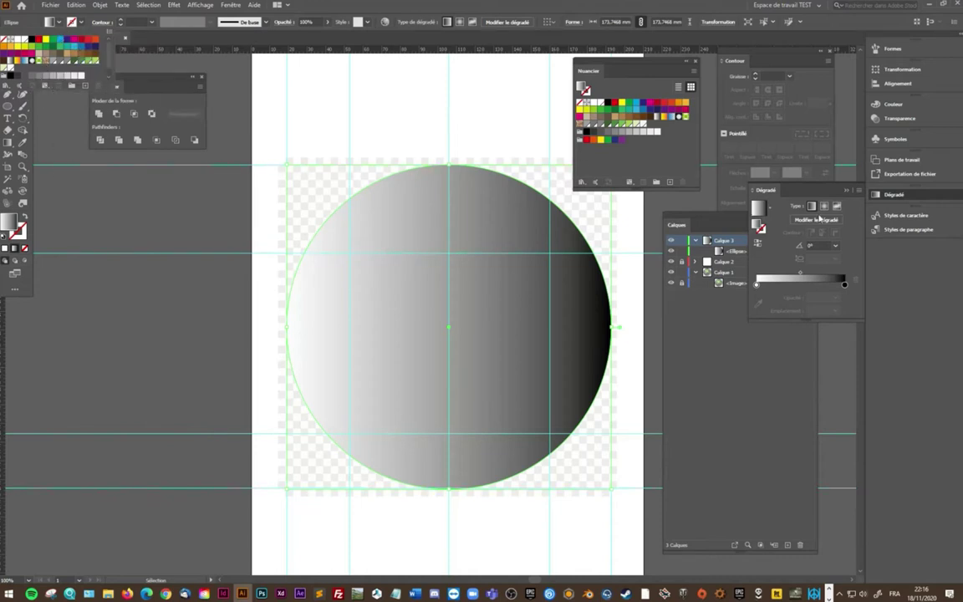
pyautogui.click(741, 190)
pyautogui.click(824, 207)
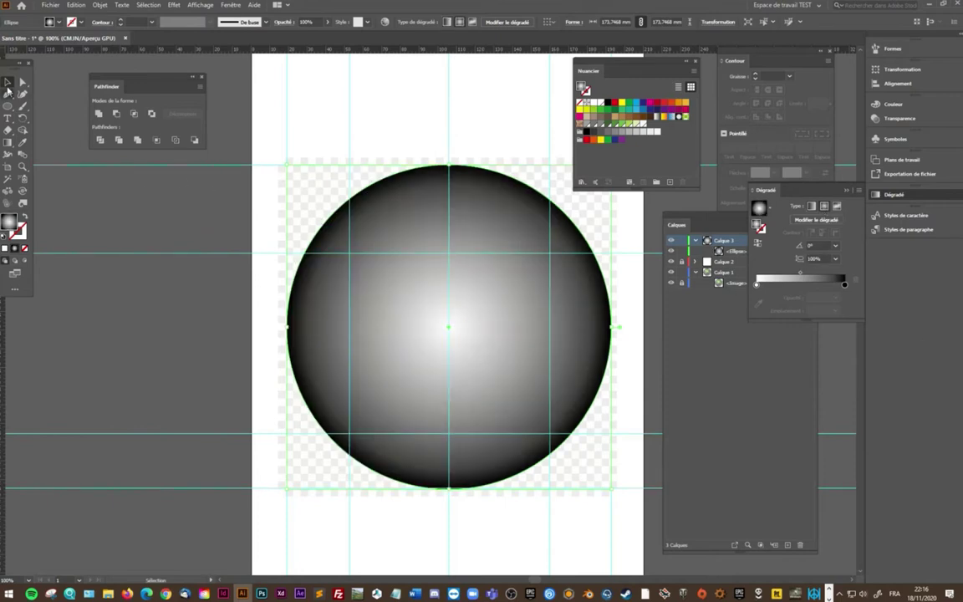
# Move the gradient circle to the left of the reference logo
pyautogui.moveTo(500, 388); pyautogui.dragTo(306, 400)
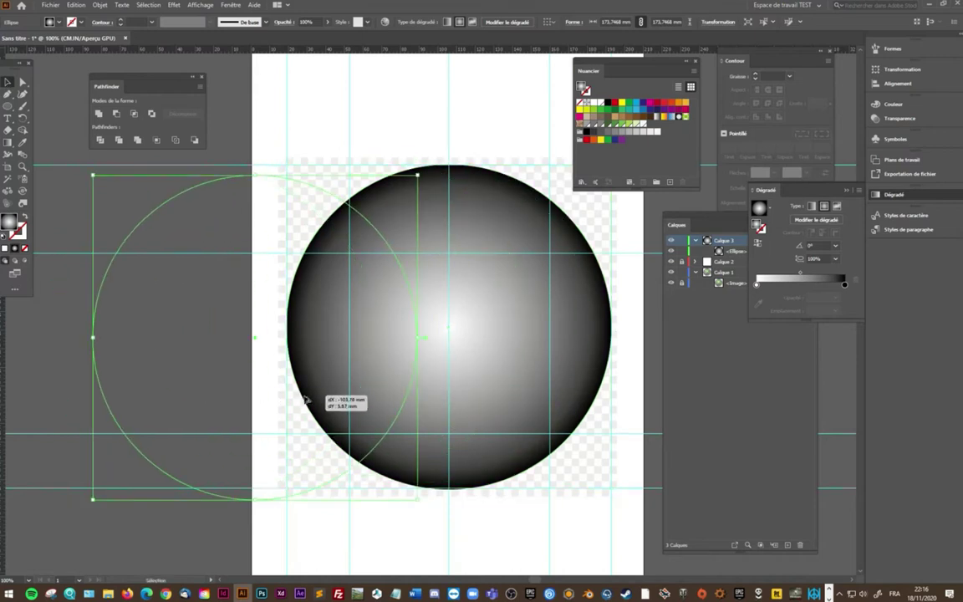
pyautogui.hotkey('ctrl', 'z')
pyautogui.moveTo(546, 380); pyautogui.dragTo(192, 382)
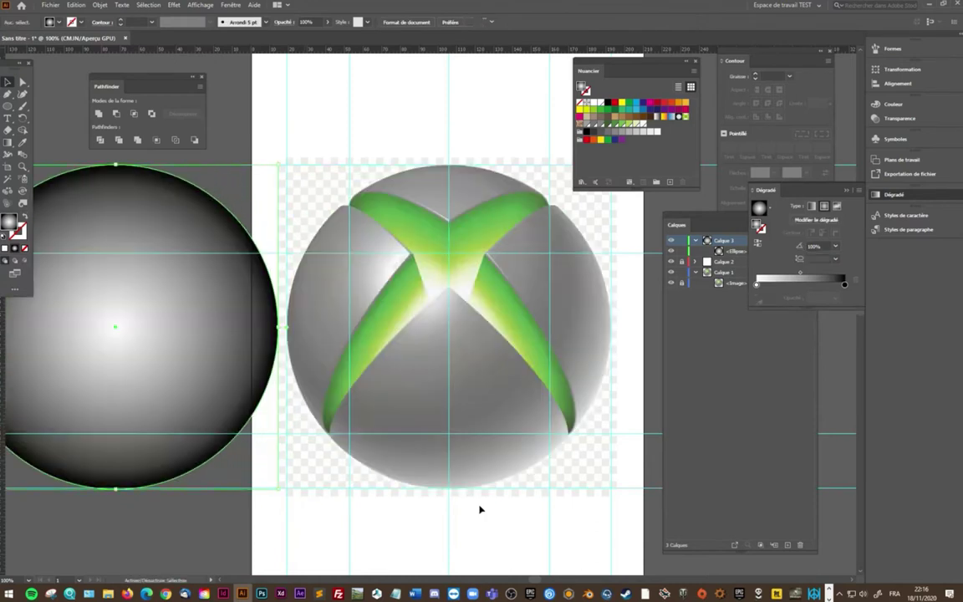
pyautogui.hscroll(-2, 539, 468)
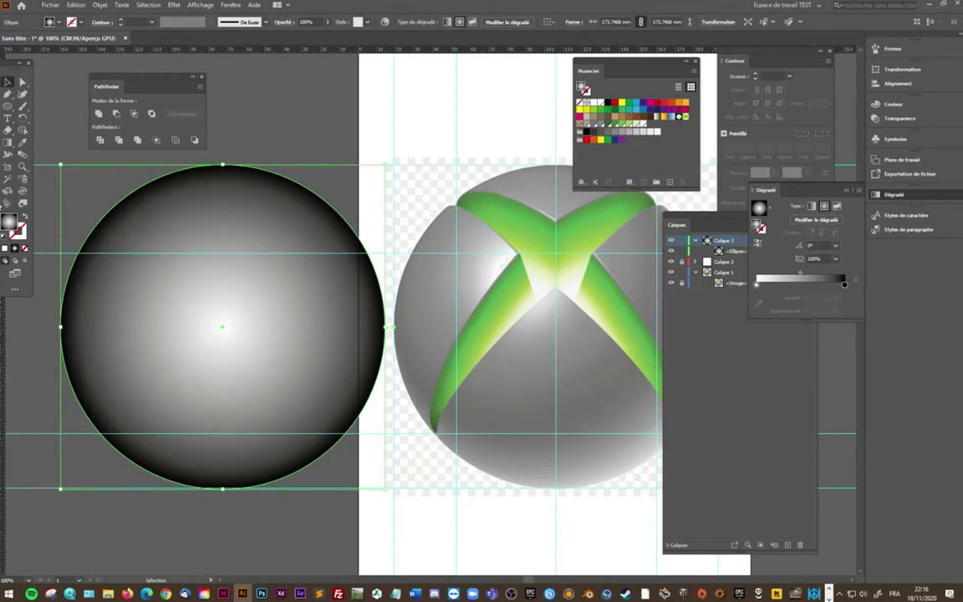
# Redraw the radial gradient from upper-left to lower-right and add a mid-grey stop
pyautogui.click(8, 131)
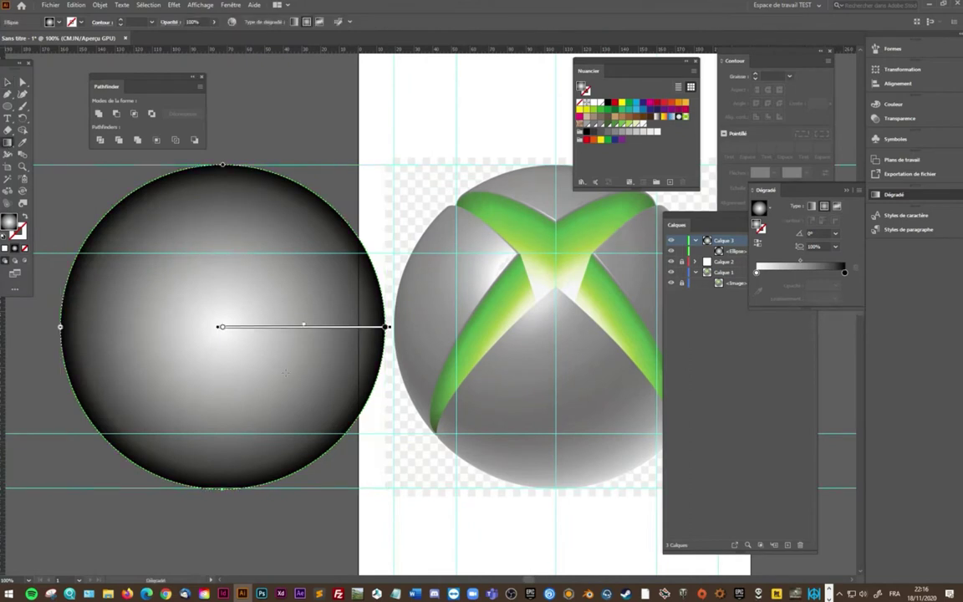
pyautogui.moveTo(174, 274)
pyautogui.mouseDown()
pyautogui.moveTo(388, 458)
pyautogui.moveTo(383, 477)
pyautogui.mouseUp()
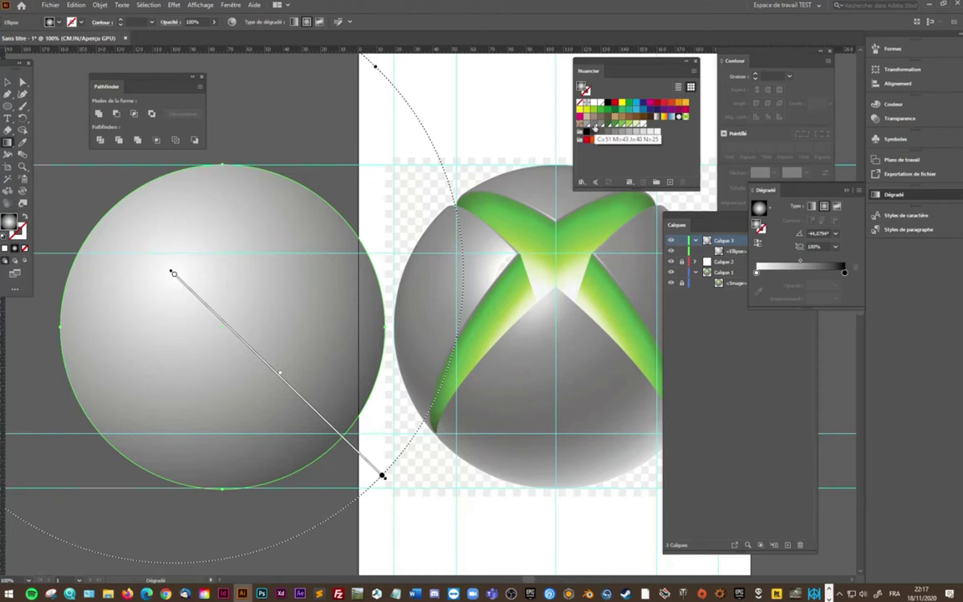
pyautogui.moveTo(594, 127); pyautogui.dragTo(819, 272)
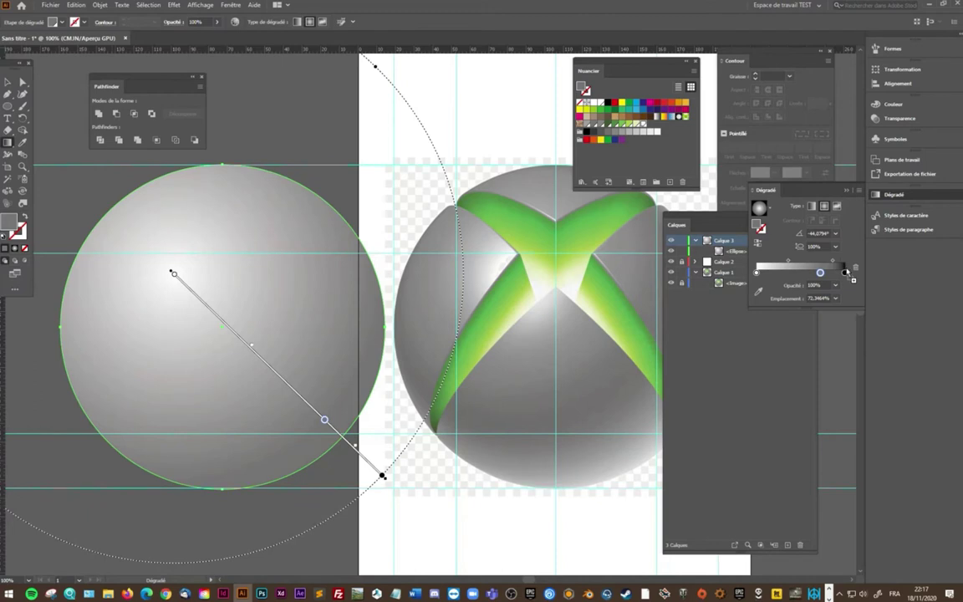
# Adjust gradient stops: midpoint to about 43.77% and a new stop moved to about 95.5%
pyautogui.click(844, 272)
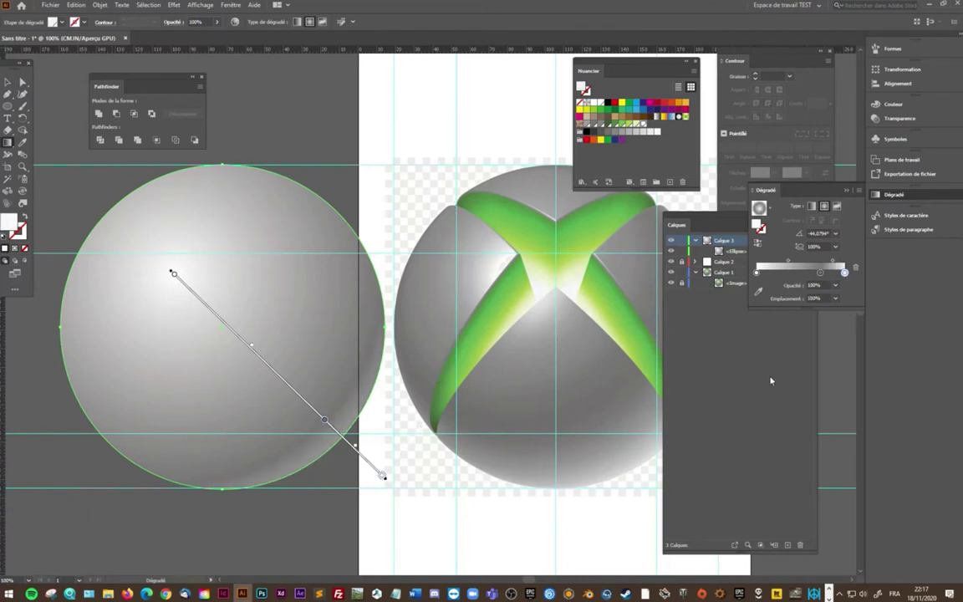
pyautogui.click(818, 273)
pyautogui.moveTo(817, 274); pyautogui.dragTo(812, 274)
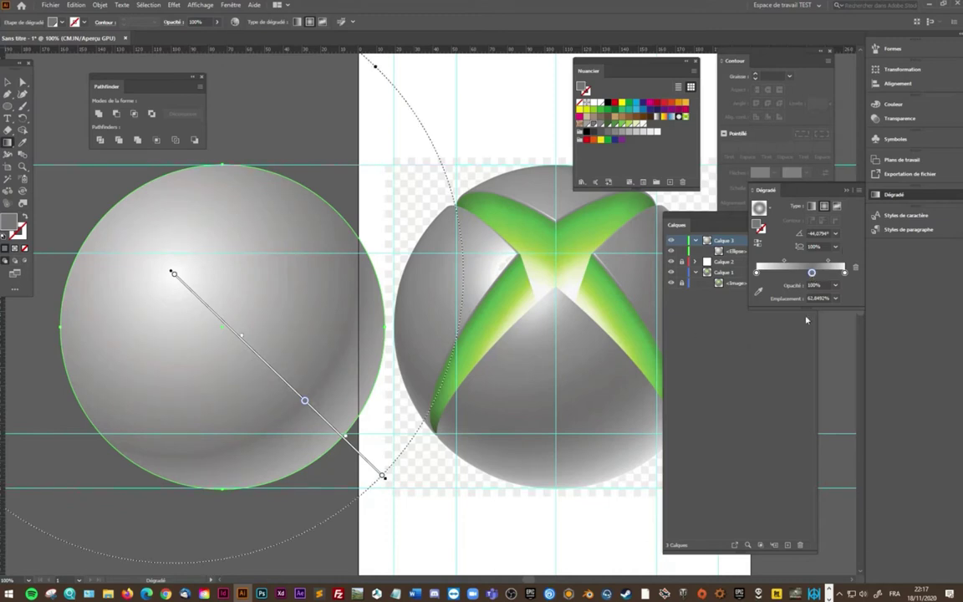
pyautogui.click(783, 264)
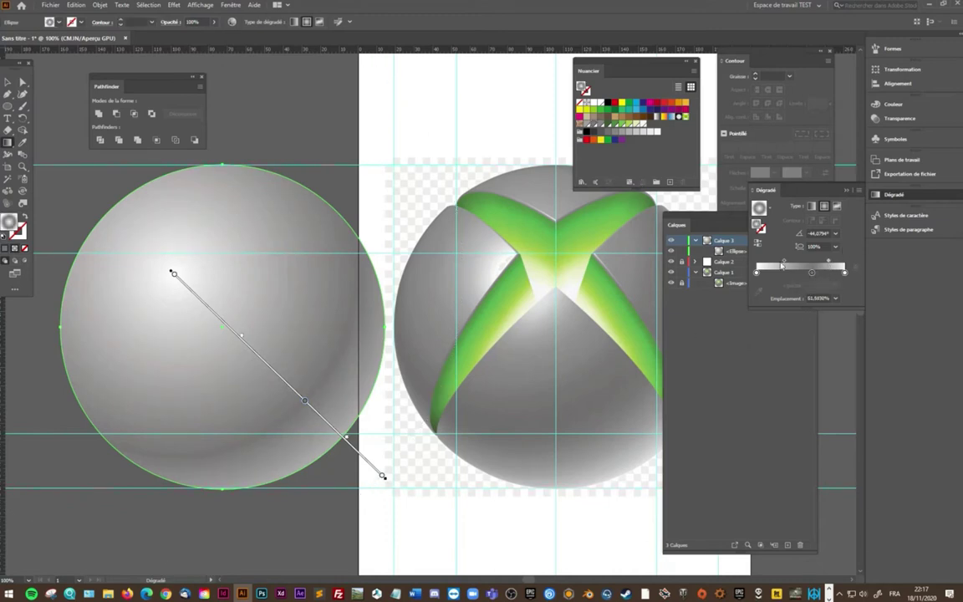
pyautogui.moveTo(784, 264); pyautogui.dragTo(780, 263)
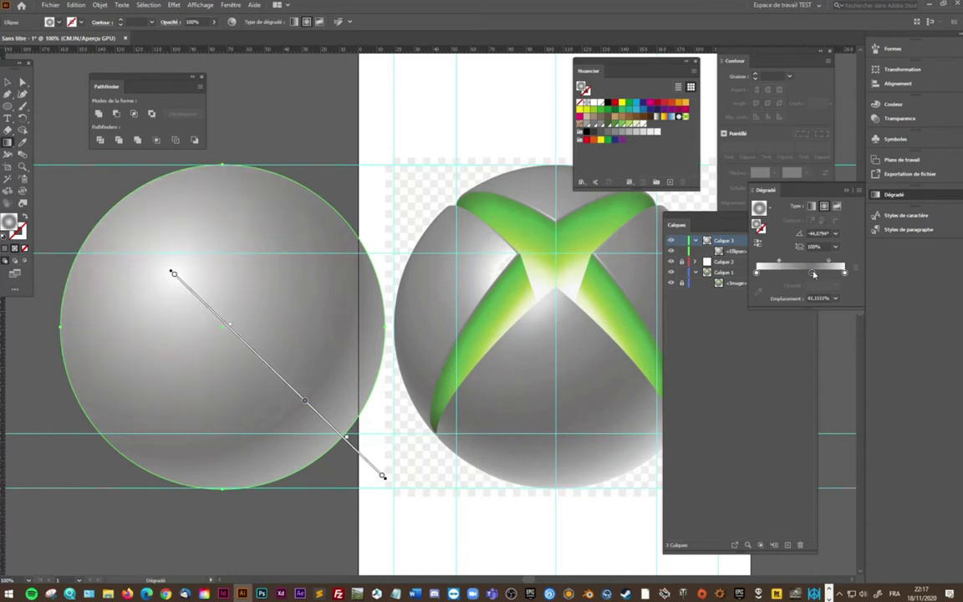
pyautogui.click(807, 273)
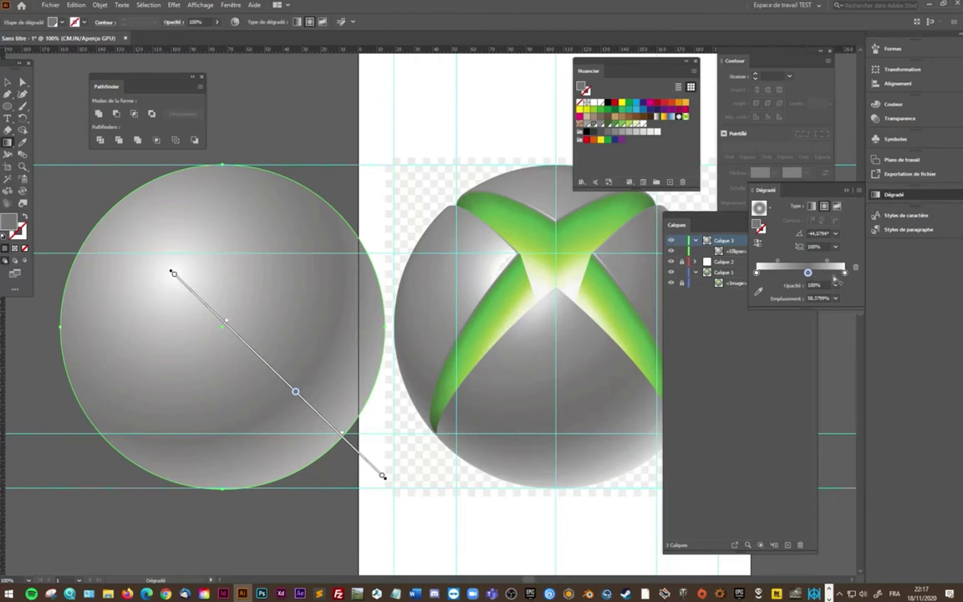
pyautogui.moveTo(808, 273)
pyautogui.mouseDown()
pyautogui.moveTo(840, 272)
pyautogui.moveTo(833, 277)
pyautogui.mouseUp()
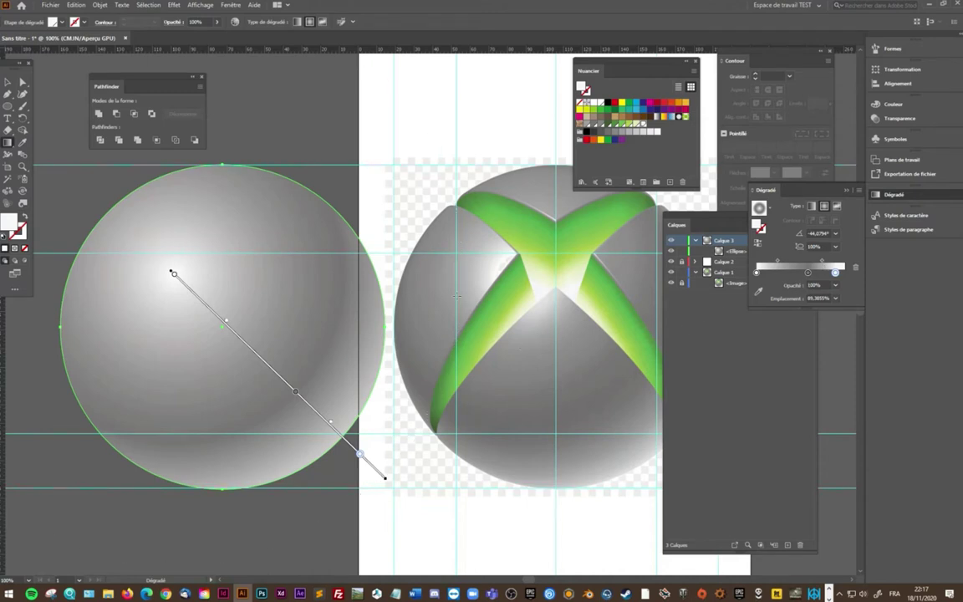
# Reposition the sphere's gradient, moving the middle stop to about 55% and the highlight slightly left
pyautogui.moveTo(220, 320); pyautogui.dragTo(608, 353)
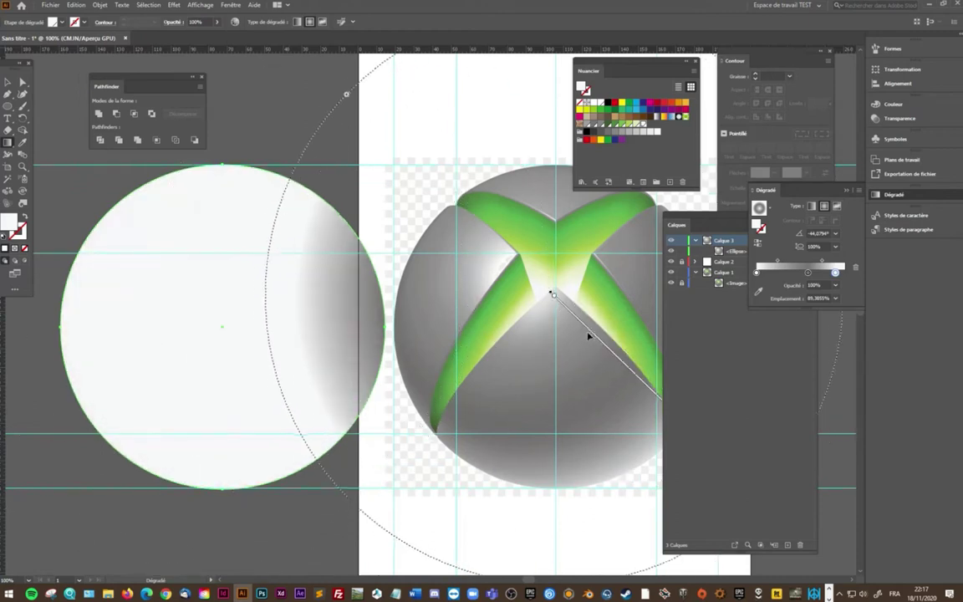
pyautogui.moveTo(238, 291)
pyautogui.mouseDown()
pyautogui.moveTo(488, 337)
pyautogui.moveTo(450, 495)
pyautogui.mouseUp()
pyautogui.moveTo(280, 338)
pyautogui.mouseDown()
pyautogui.moveTo(272, 355)
pyautogui.moveTo(260, 348)
pyautogui.mouseUp()
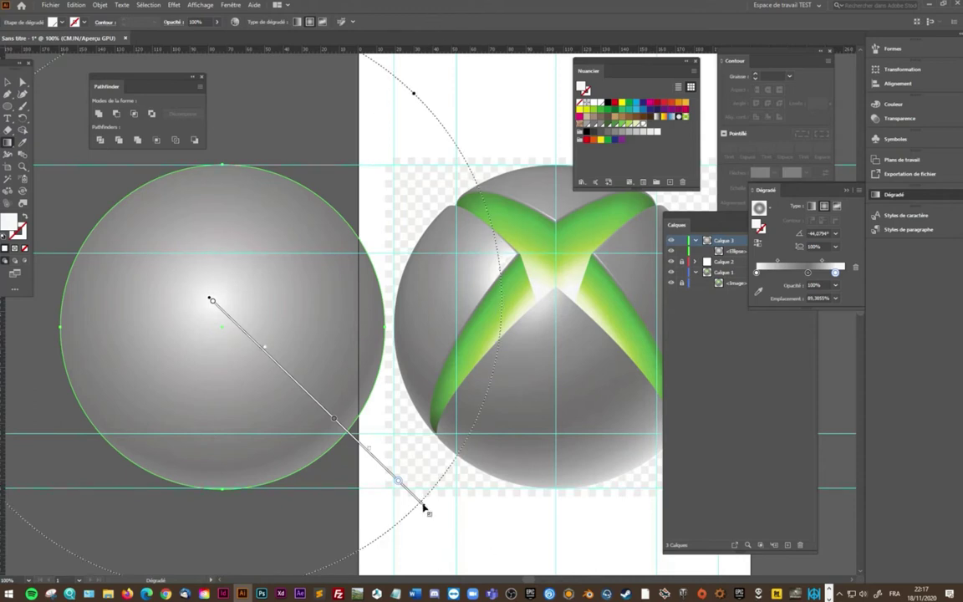
pyautogui.moveTo(418, 502); pyautogui.dragTo(435, 504)
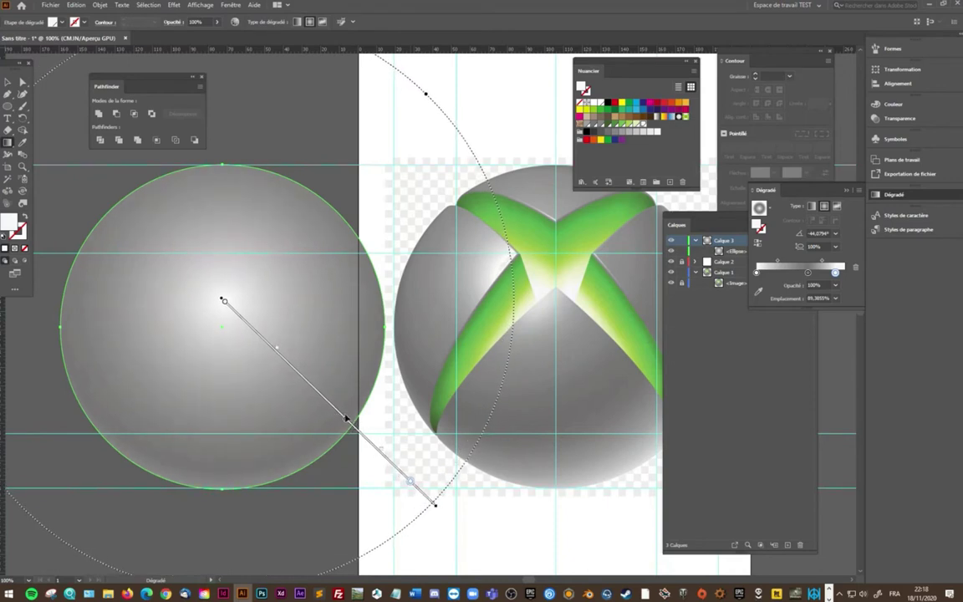
pyautogui.moveTo(348, 422)
pyautogui.mouseDown()
pyautogui.moveTo(311, 388)
pyautogui.moveTo(339, 417)
pyautogui.mouseUp()
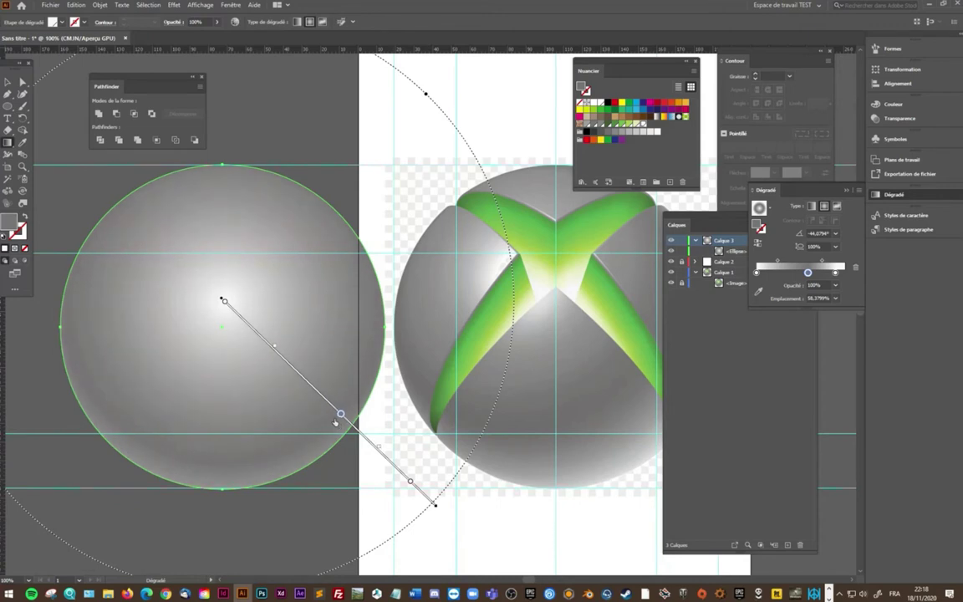
pyautogui.moveTo(337, 416); pyautogui.dragTo(331, 409)
pyautogui.moveTo(259, 336); pyautogui.dragTo(243, 333)
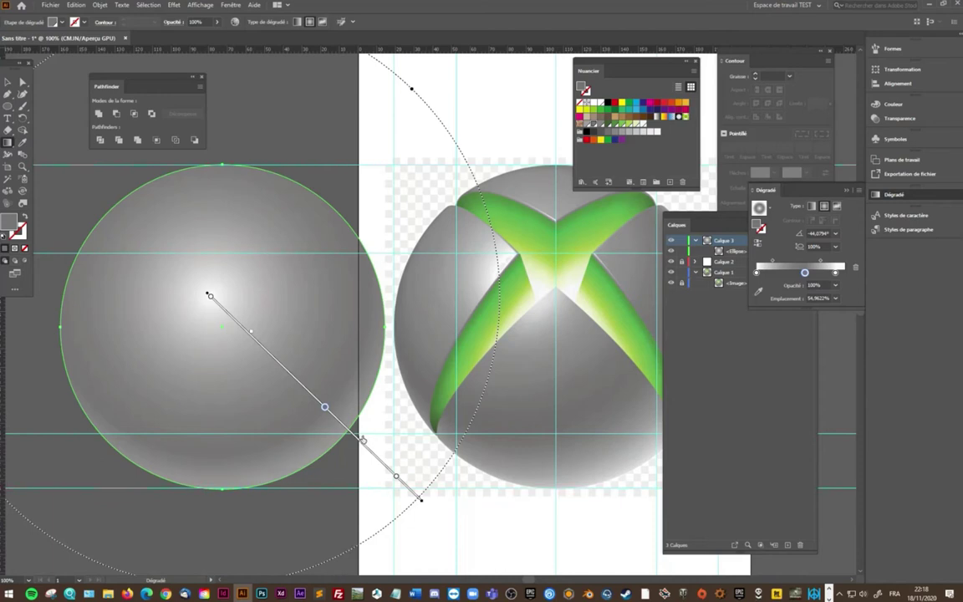
pyautogui.click(7, 81)
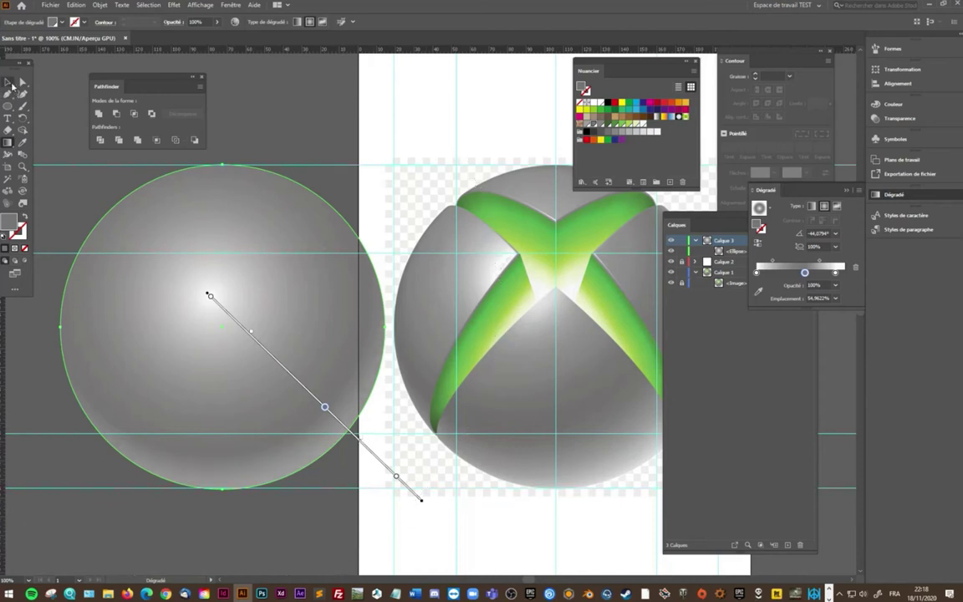
# Deselect the sphere, add Calque 4 at the top of the stack, and pan to the reference logo
pyautogui.click(278, 107)
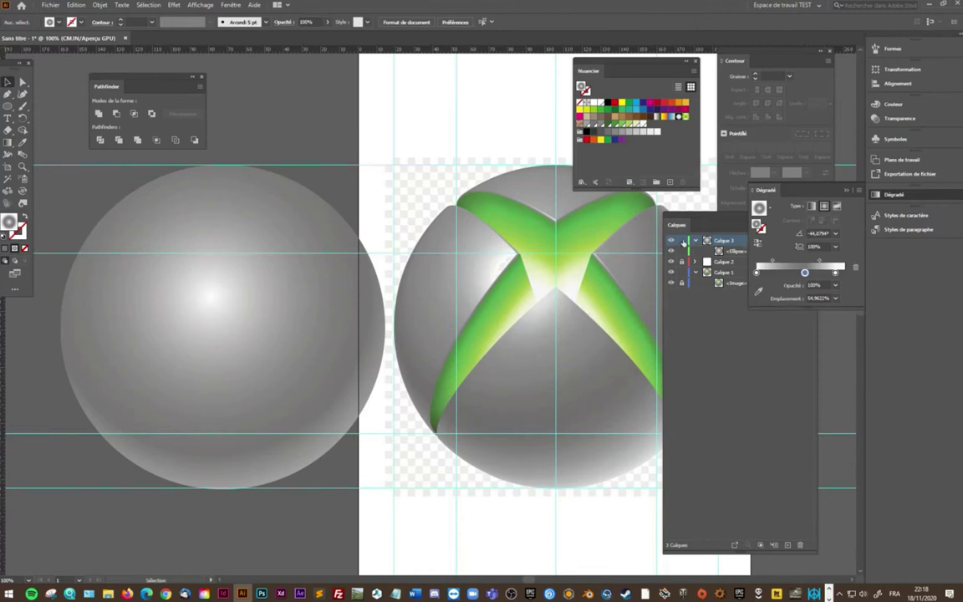
pyautogui.click(684, 242)
pyautogui.click(786, 546)
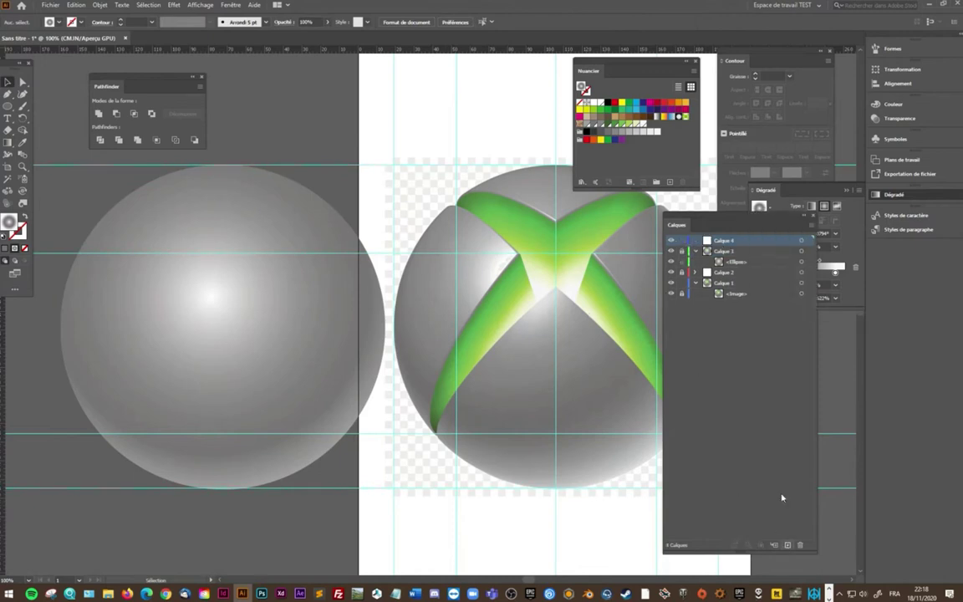
pyautogui.press('b')
pyautogui.moveTo(595, 520); pyautogui.dragTo(410, 510)
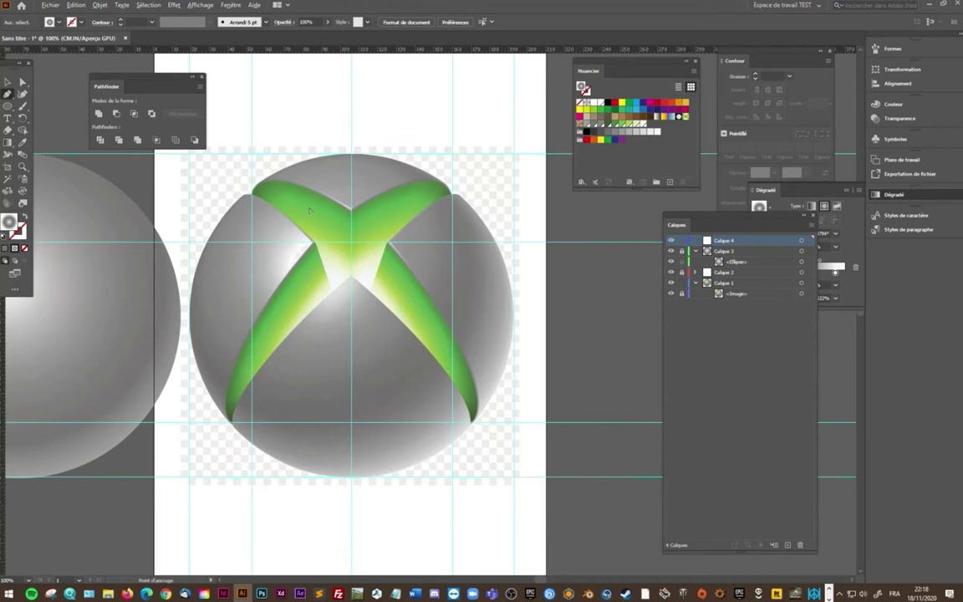
# Pen-trace the top edge of the X's upper-right arm from the top notch to the right notch
pyautogui.scroll(1, 311, 210)
pyautogui.scroll(1, 311, 210)
pyautogui.press('p')
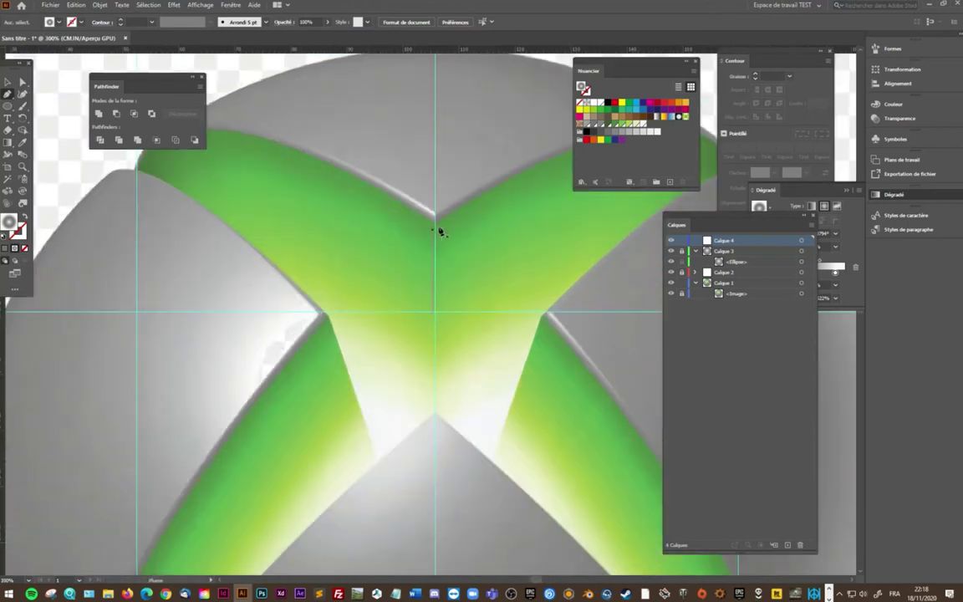
pyautogui.click(436, 228)
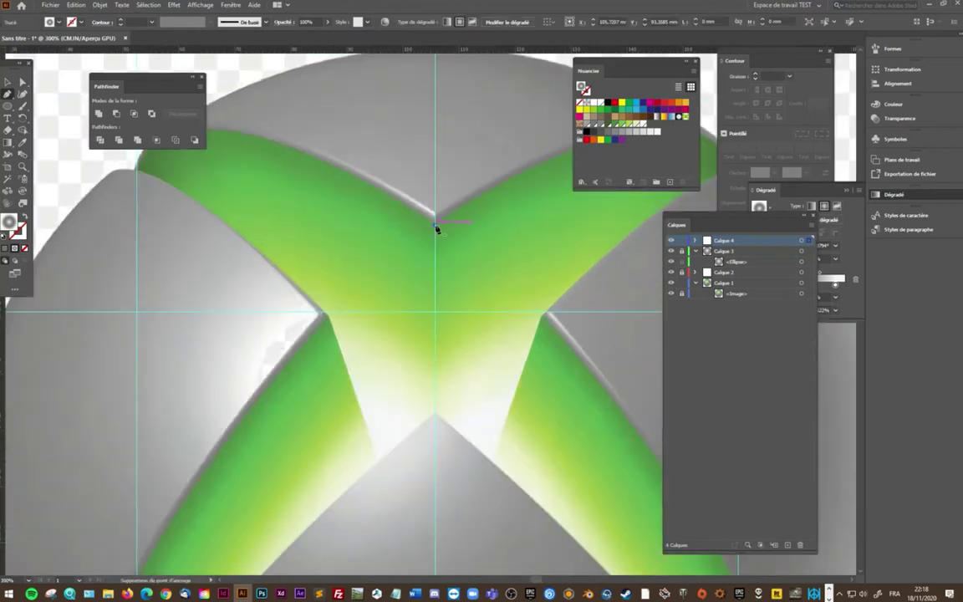
pyautogui.moveTo(516, 208); pyautogui.dragTo(306, 269)
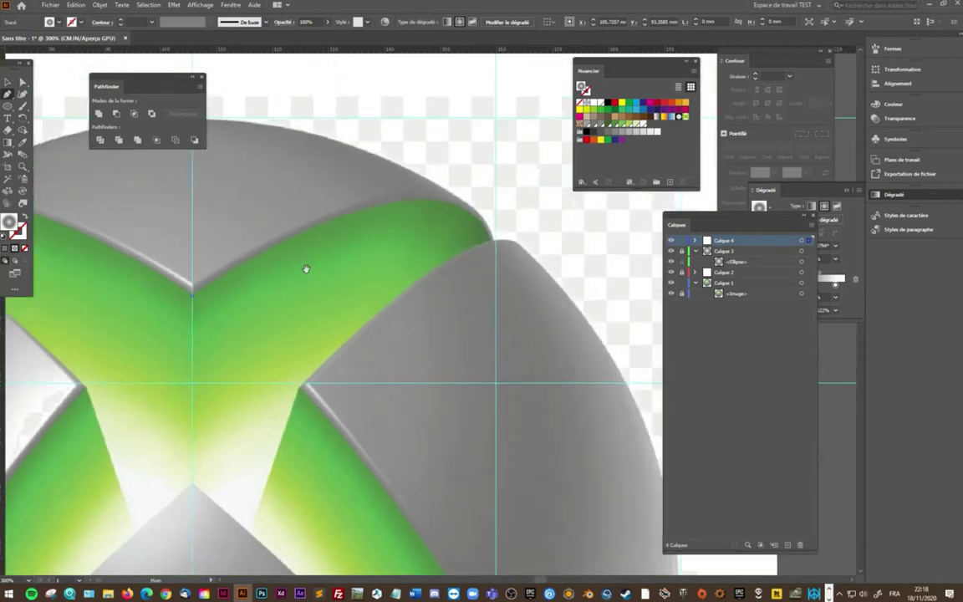
pyautogui.moveTo(492, 243); pyautogui.dragTo(538, 364)
pyautogui.click(492, 246)
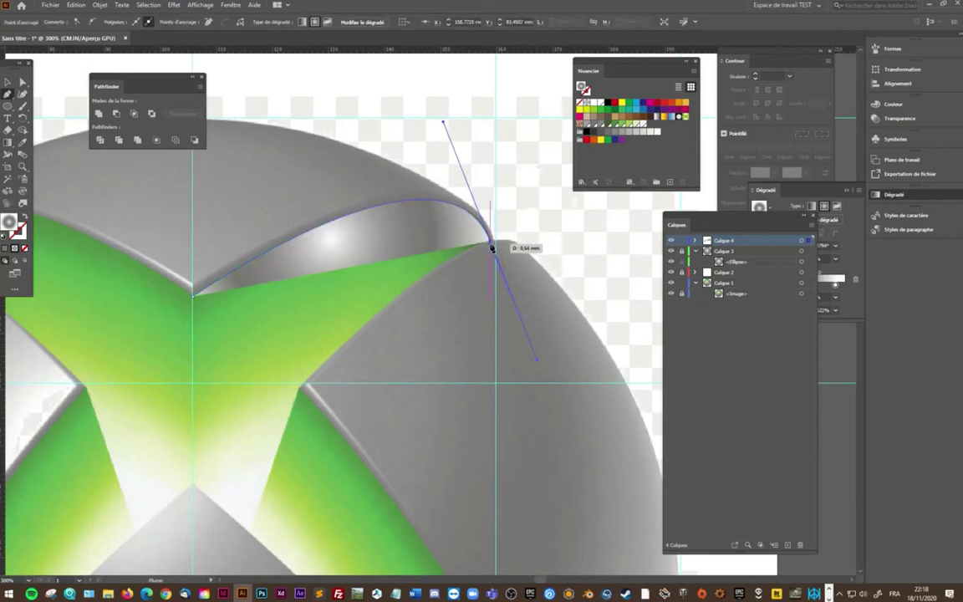
pyautogui.click(493, 247)
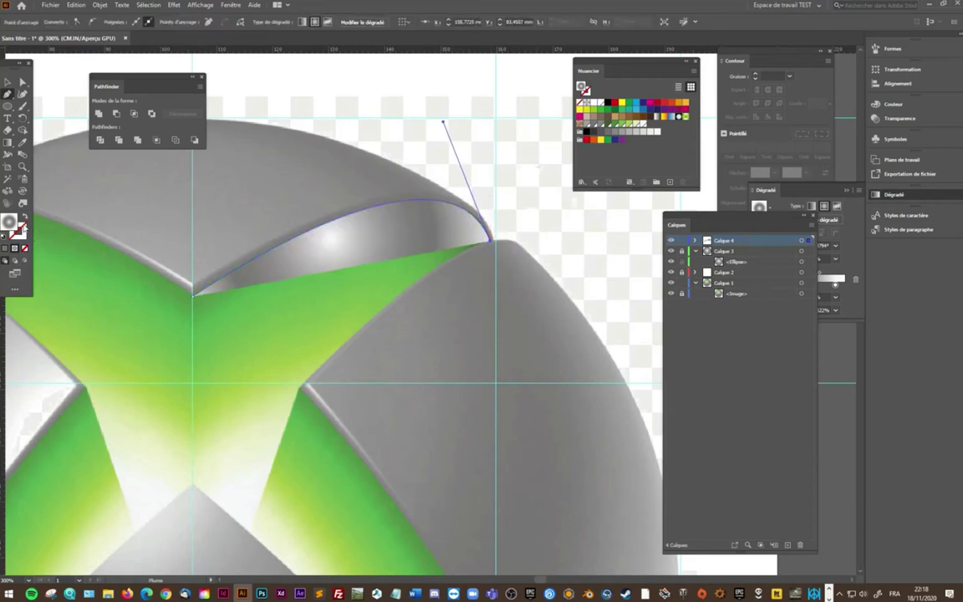
# Make the path unfilled with a black stroke and curve it down to the X's inner corner
pyautogui.click(5, 237)
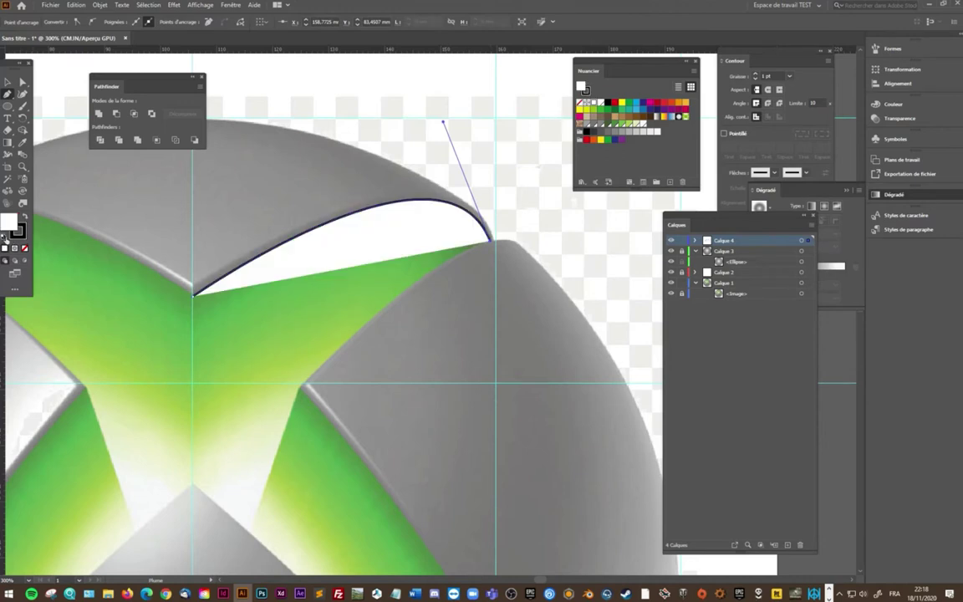
pyautogui.click(26, 248)
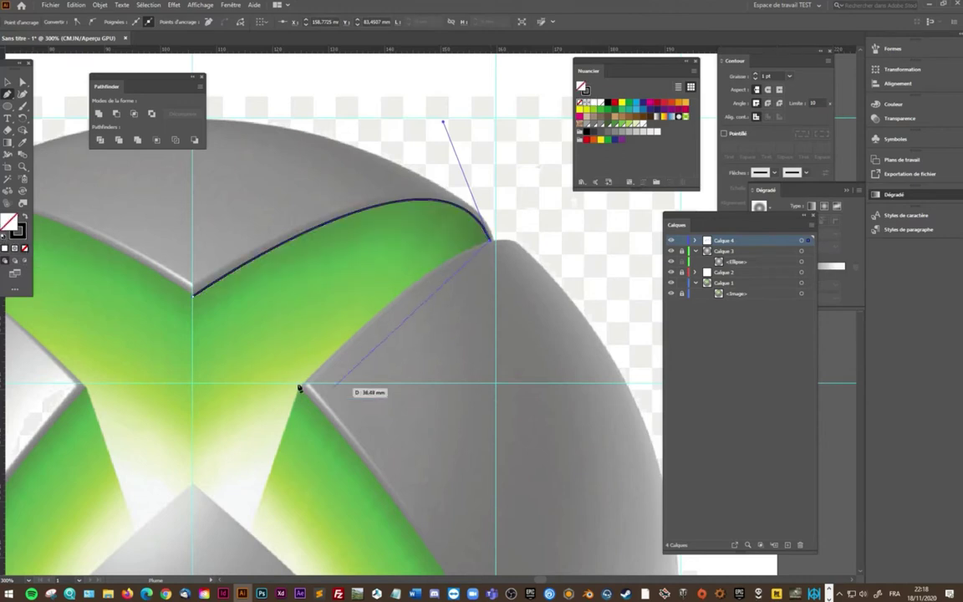
pyautogui.moveTo(302, 389)
pyautogui.mouseDown()
pyautogui.moveTo(240, 480)
pyautogui.moveTo(182, 520)
pyautogui.mouseUp()
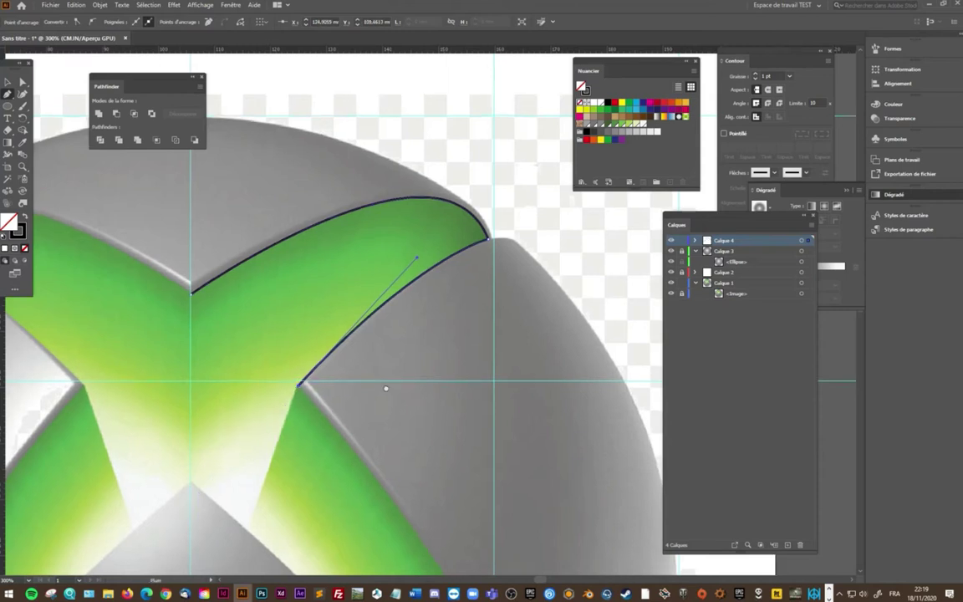
pyautogui.moveTo(387, 389); pyautogui.dragTo(336, 63)
pyautogui.moveTo(475, 377); pyautogui.dragTo(463, 323)
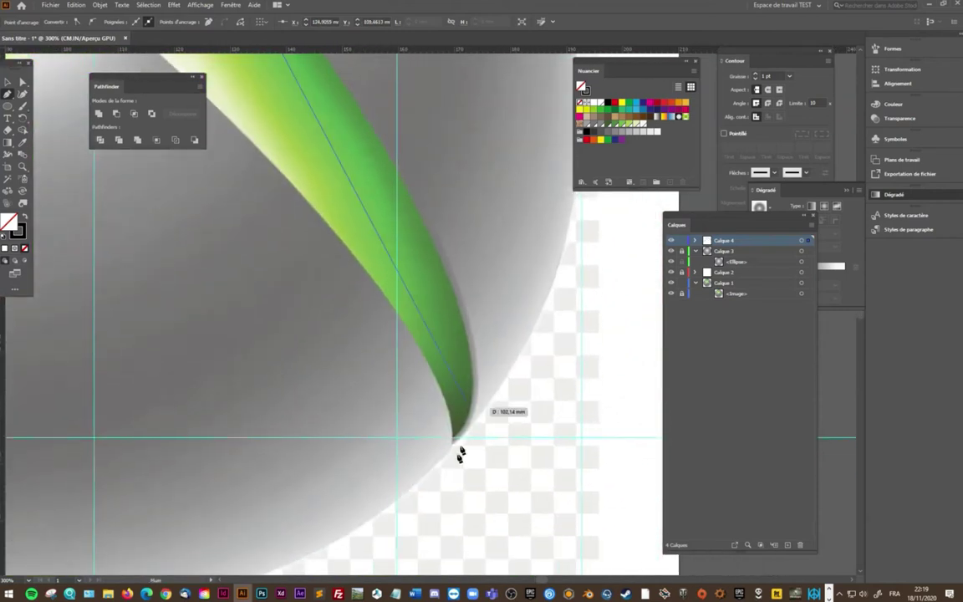
# Extend the outline to the green stripe's lower tip, back through the X's centre, closing at the notch
pyautogui.scroll(-2, 455, 441)
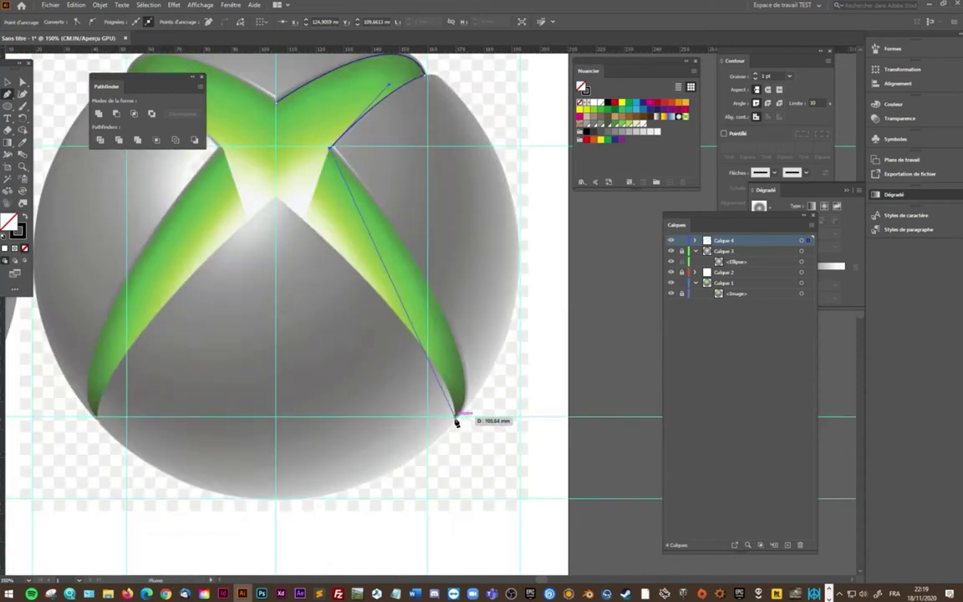
pyautogui.moveTo(457, 416); pyautogui.dragTo(409, 499)
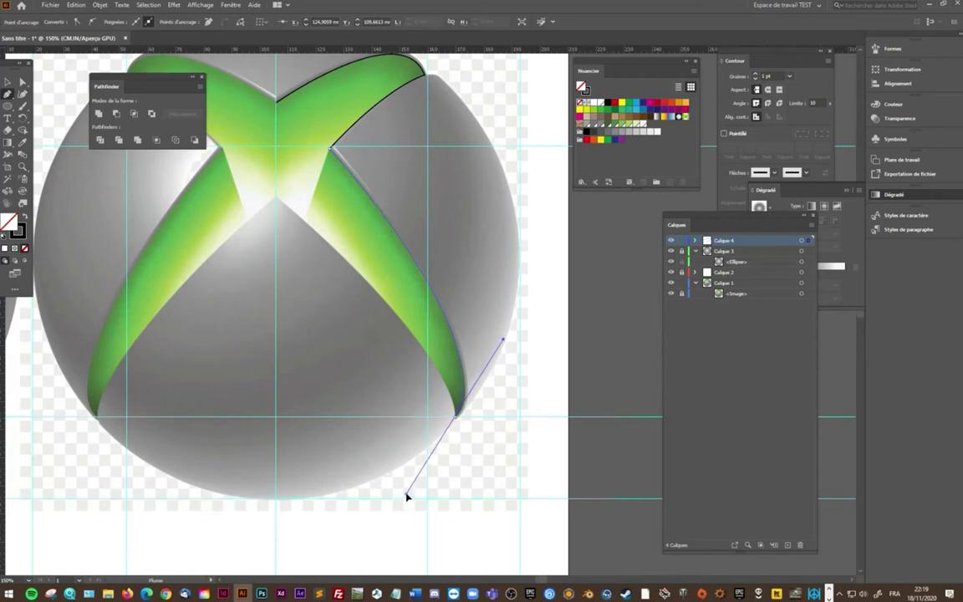
pyautogui.moveTo(409, 499); pyautogui.dragTo(399, 481)
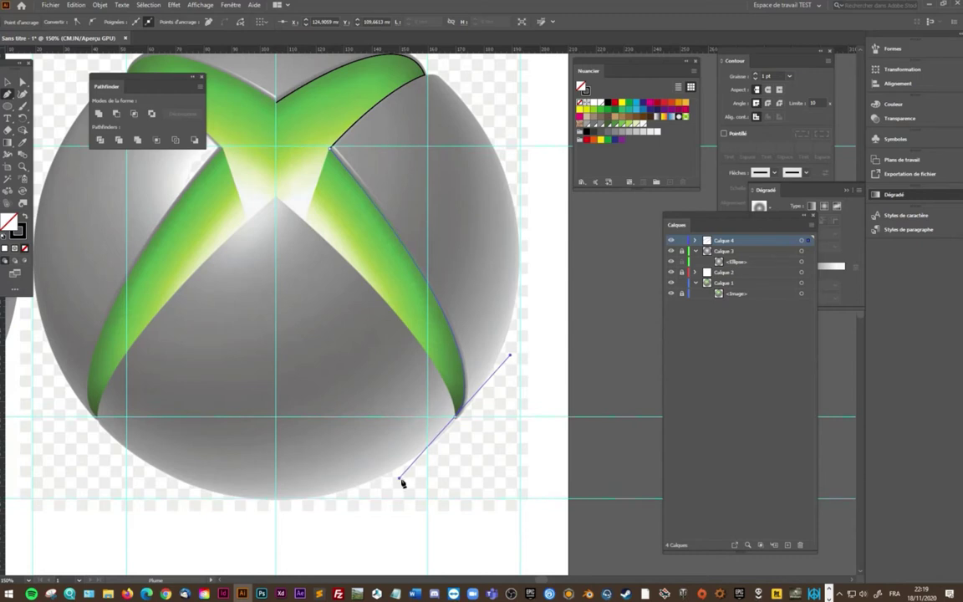
pyautogui.click(456, 417)
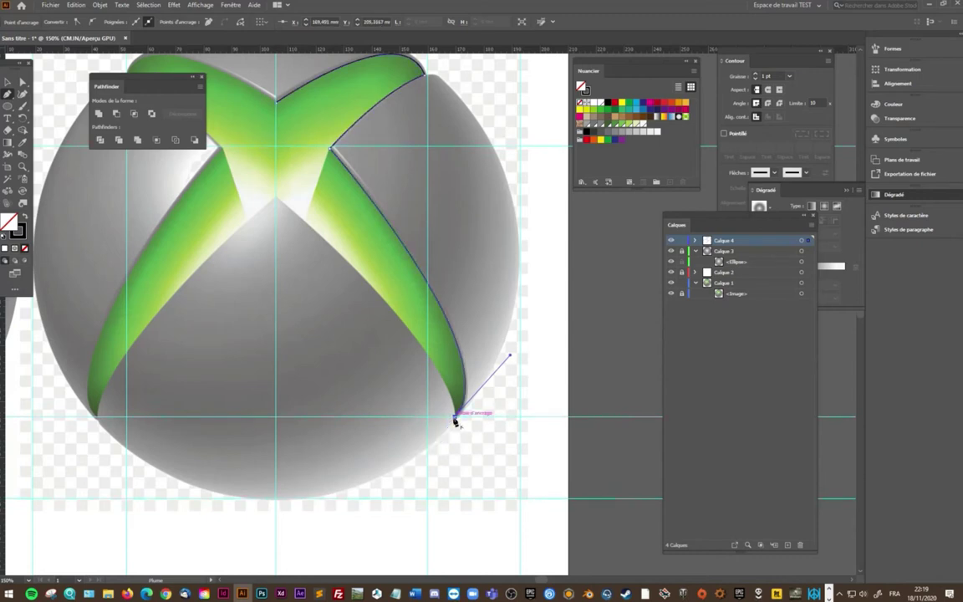
pyautogui.moveTo(277, 199)
pyautogui.mouseDown()
pyautogui.moveTo(241, 198)
pyautogui.moveTo(166, 129)
pyautogui.mouseUp()
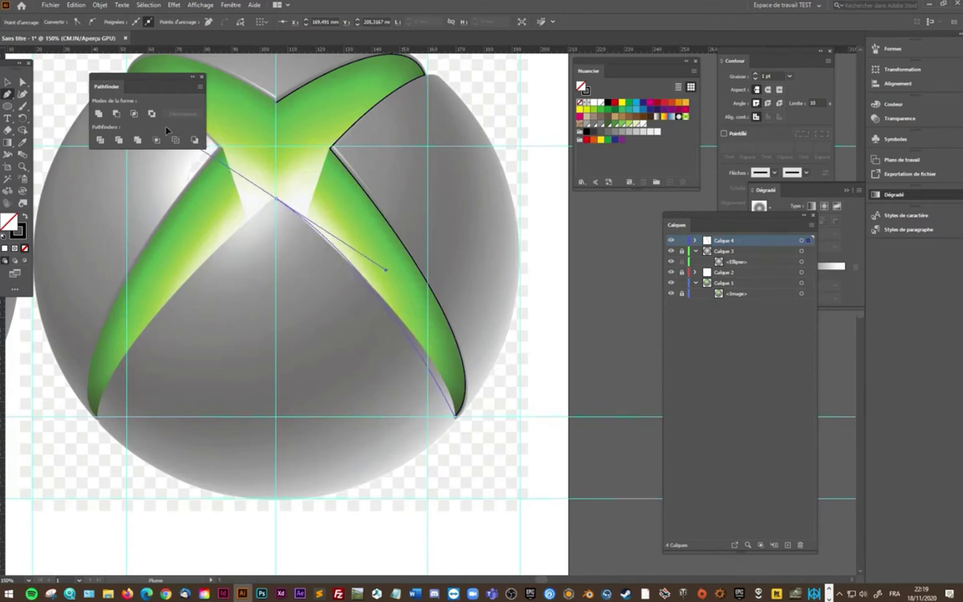
pyautogui.moveTo(166, 130); pyautogui.dragTo(106, 65)
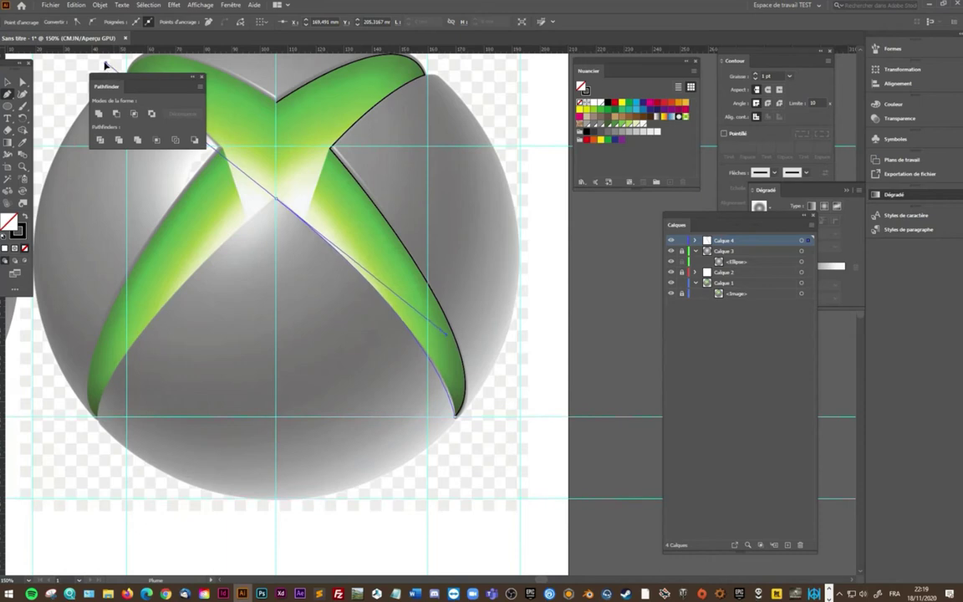
pyautogui.moveTo(106, 66)
pyautogui.mouseDown()
pyautogui.moveTo(87, 92)
pyautogui.moveTo(115, 127)
pyautogui.mouseUp()
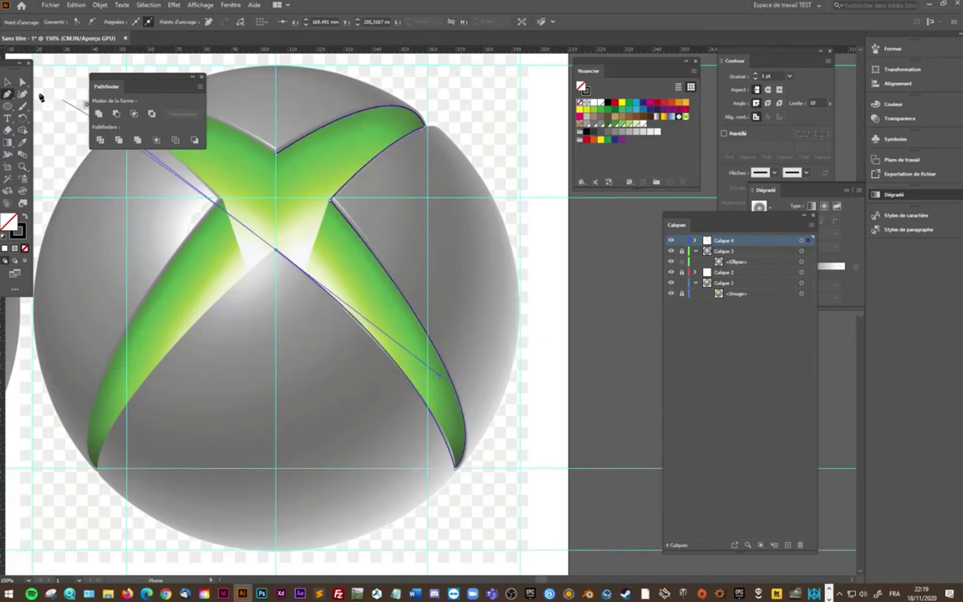
pyautogui.moveTo(290, 241)
pyautogui.mouseDown()
pyautogui.moveTo(313, 183)
pyautogui.moveTo(278, 253)
pyautogui.mouseUp()
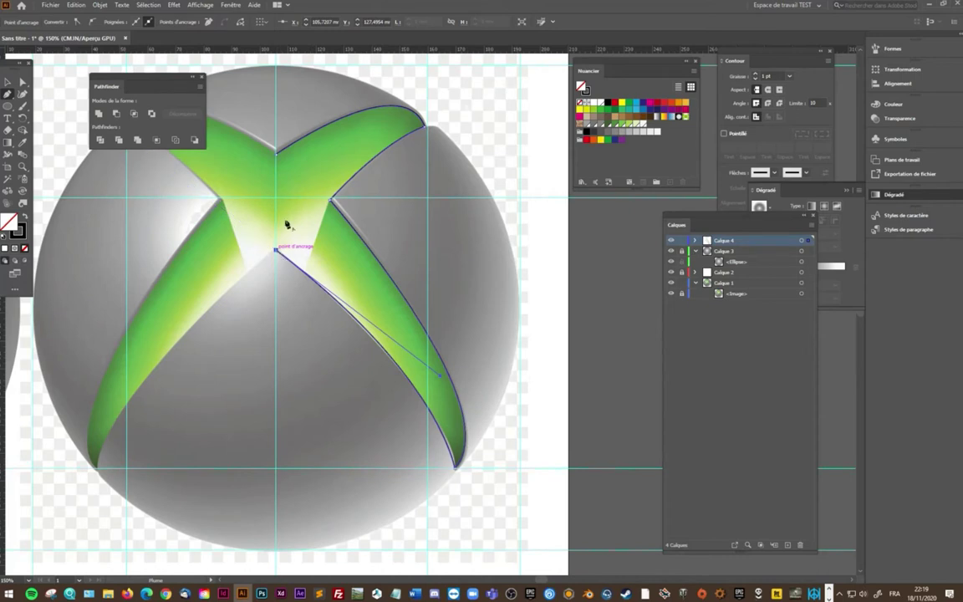
pyautogui.moveTo(278, 155); pyautogui.dragTo(279, 159)
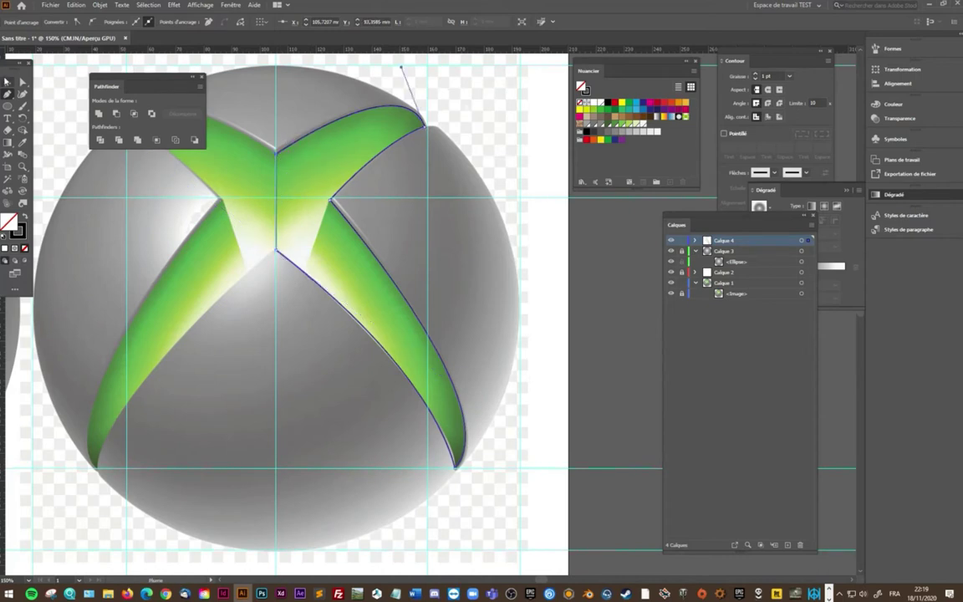
# Refine the arm's lower tip and inner edge curves with Direct Selection
pyautogui.click(22, 82)
pyautogui.moveTo(458, 468); pyautogui.dragTo(509, 409)
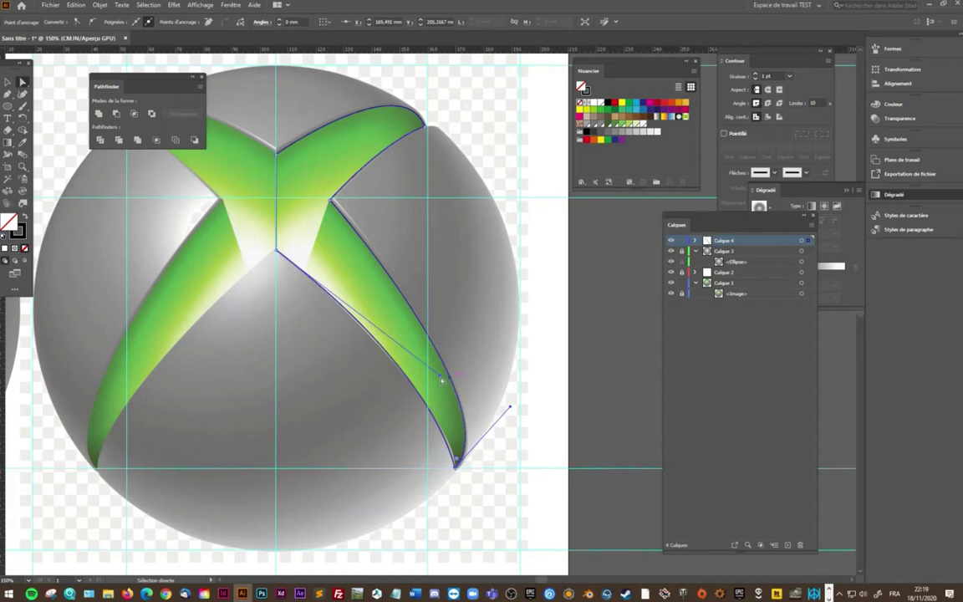
pyautogui.moveTo(442, 380); pyautogui.dragTo(466, 413)
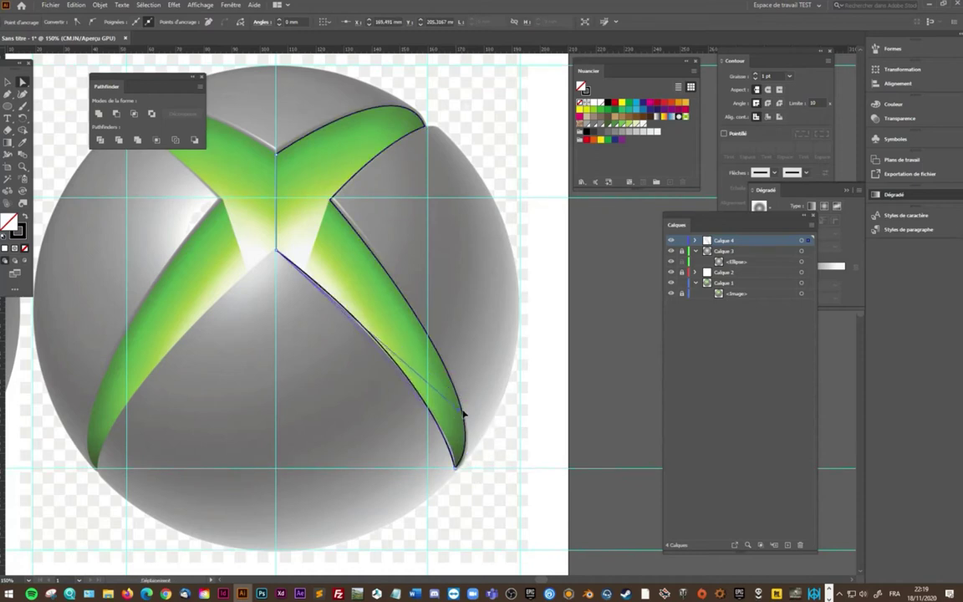
pyautogui.moveTo(465, 413); pyautogui.dragTo(469, 414)
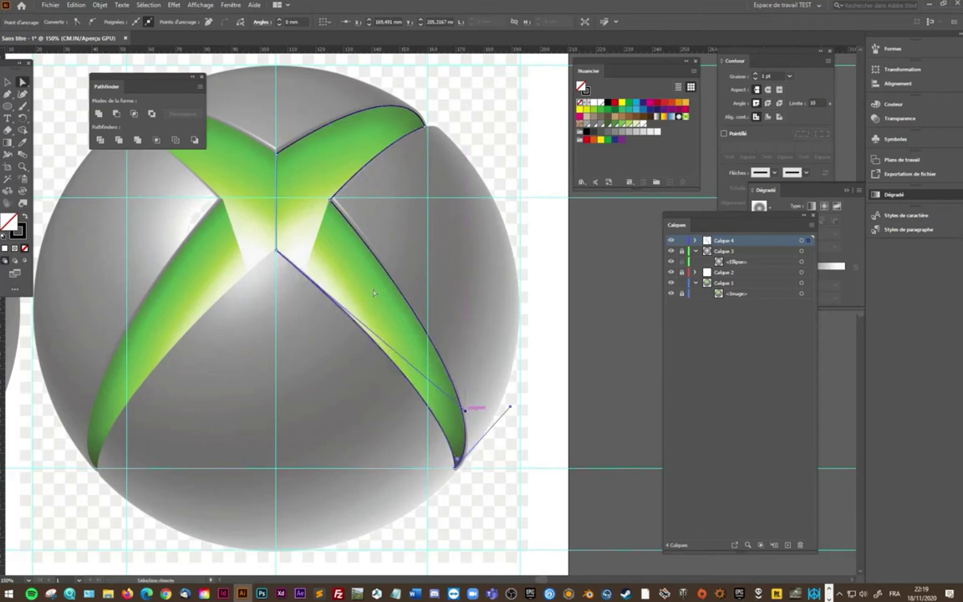
pyautogui.press('v')
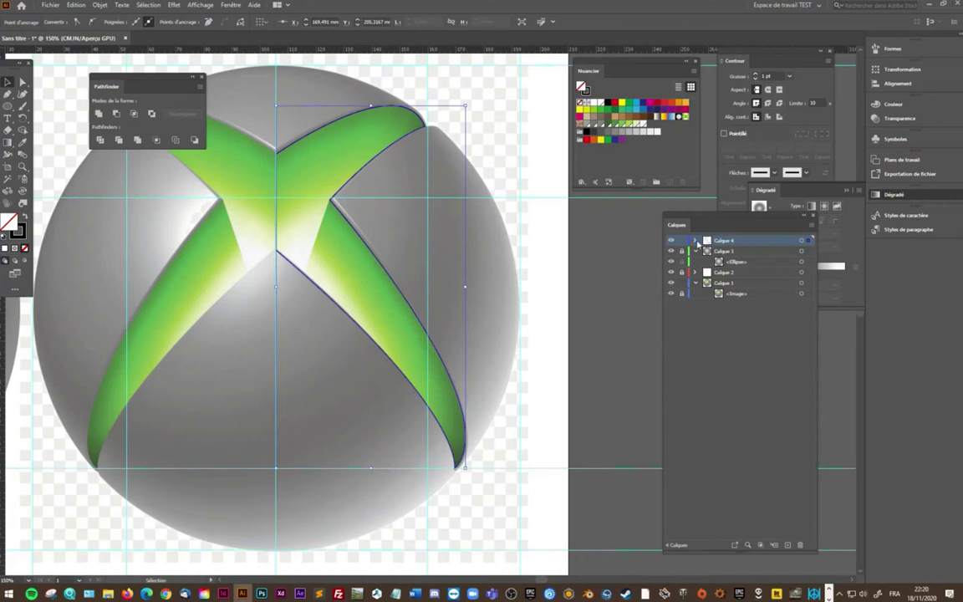
# Duplicate the traced arm path on Calque 4, curve its edge along the green arm, and fill it black
pyautogui.click(695, 241)
pyautogui.click(740, 252)
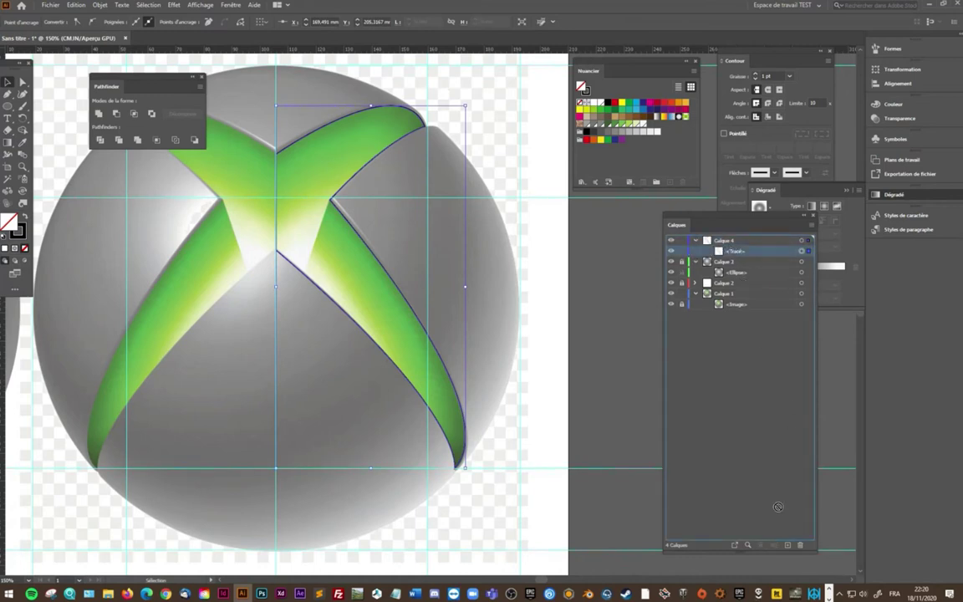
pyautogui.click(786, 549)
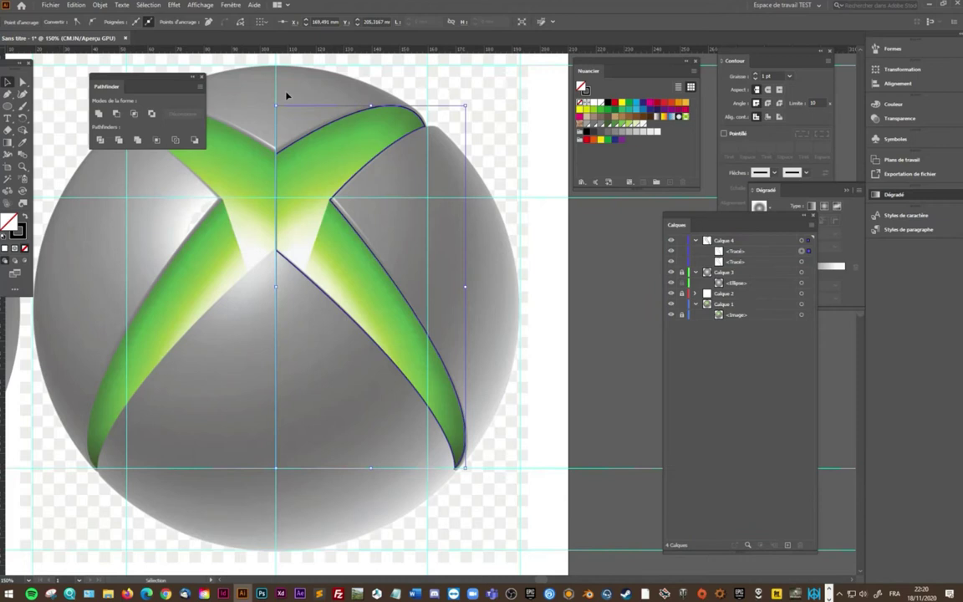
pyautogui.click(25, 119)
pyautogui.moveTo(309, 267); pyautogui.dragTo(354, 272)
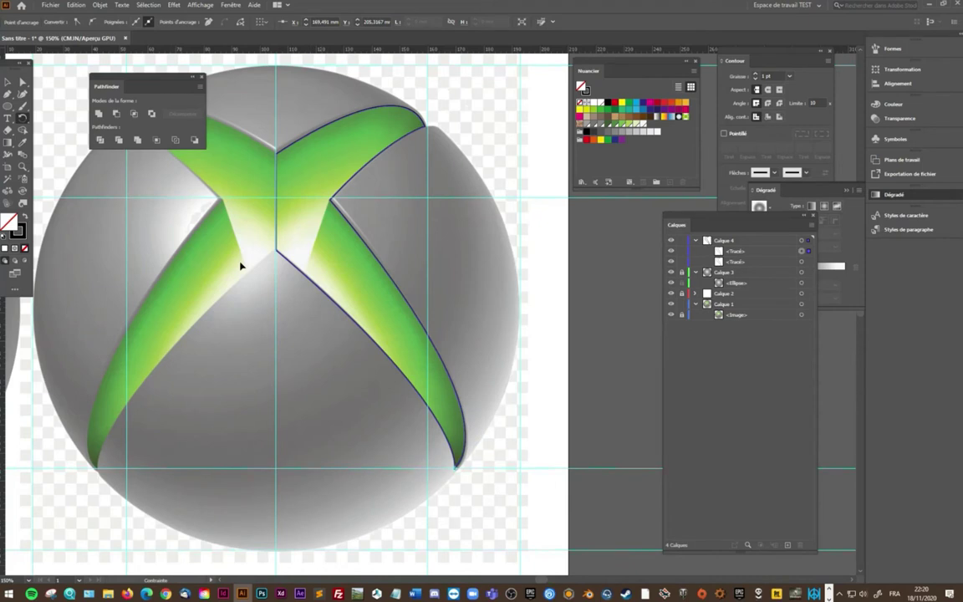
pyautogui.click(317, 260)
pyautogui.hotkey('shift', 'x')
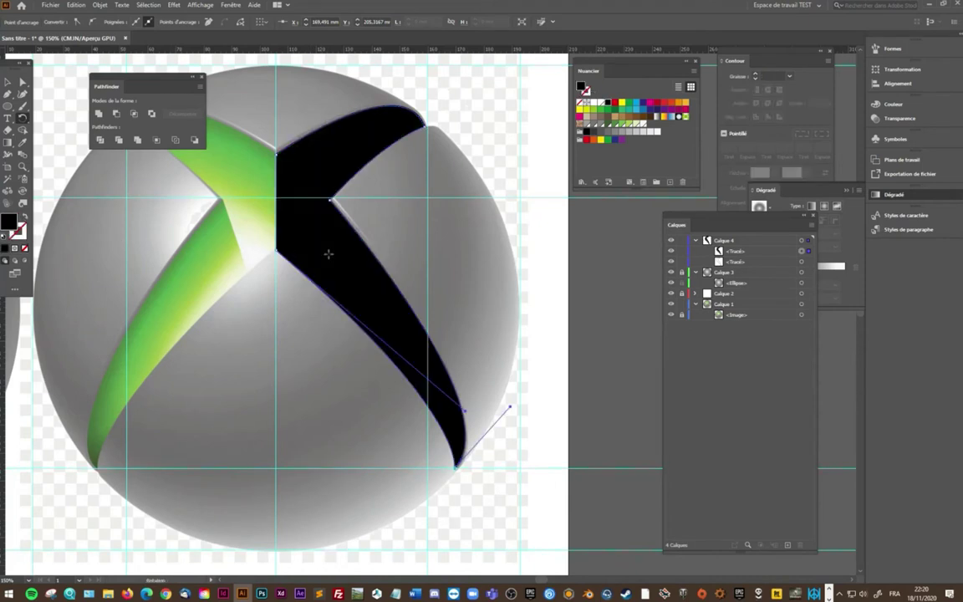
# Test-rotate the black arm, undo the rotation, and reselect the whole arm
pyautogui.moveTo(328, 254)
pyautogui.mouseDown()
pyautogui.moveTo(360, 266)
pyautogui.moveTo(362, 361)
pyautogui.mouseUp()
pyautogui.hotkey('ctrl', 'z')
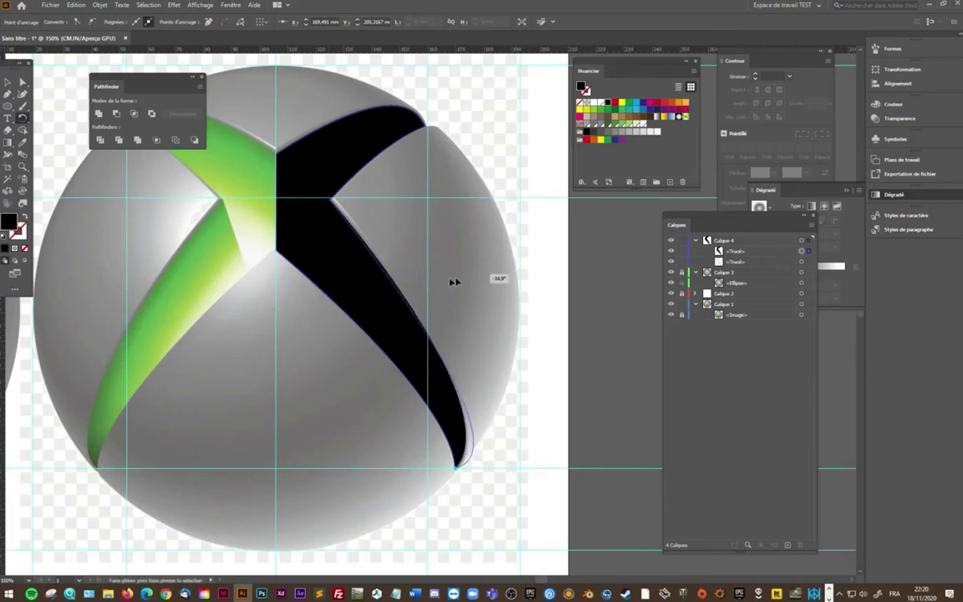
pyautogui.moveTo(362, 361); pyautogui.dragTo(498, 333)
pyautogui.hotkey('ctrl', 'z')
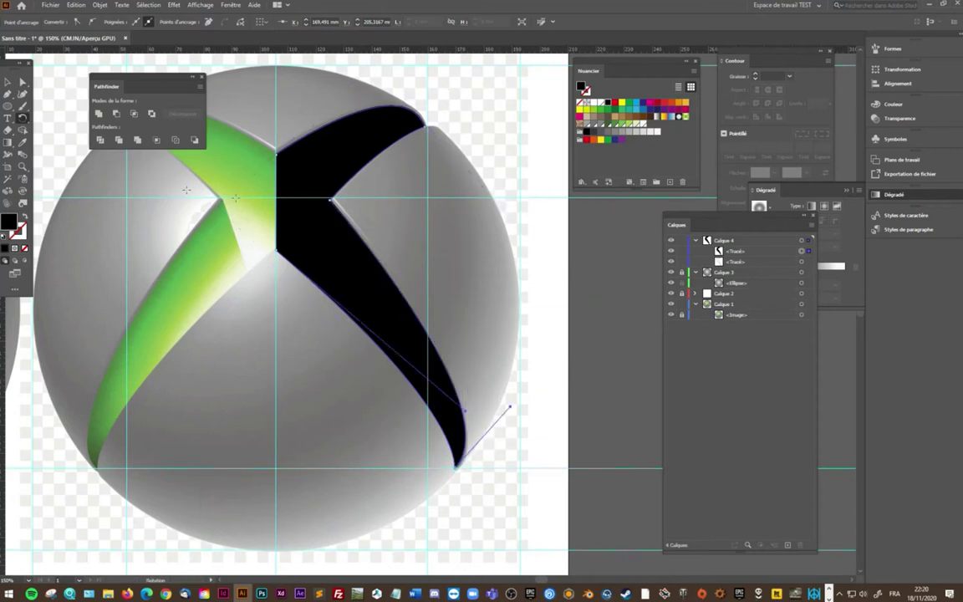
pyautogui.click(14, 83)
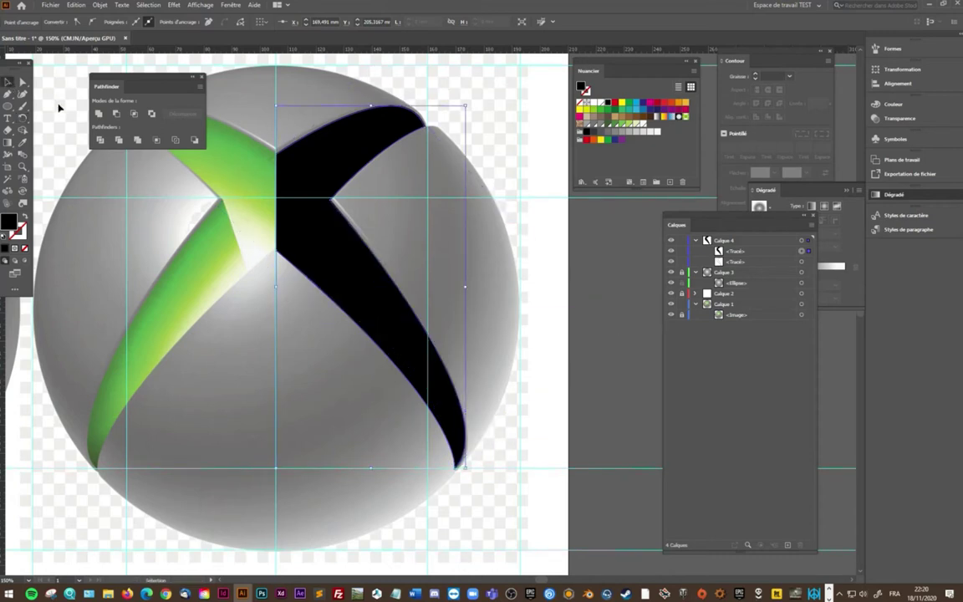
pyautogui.click(361, 264)
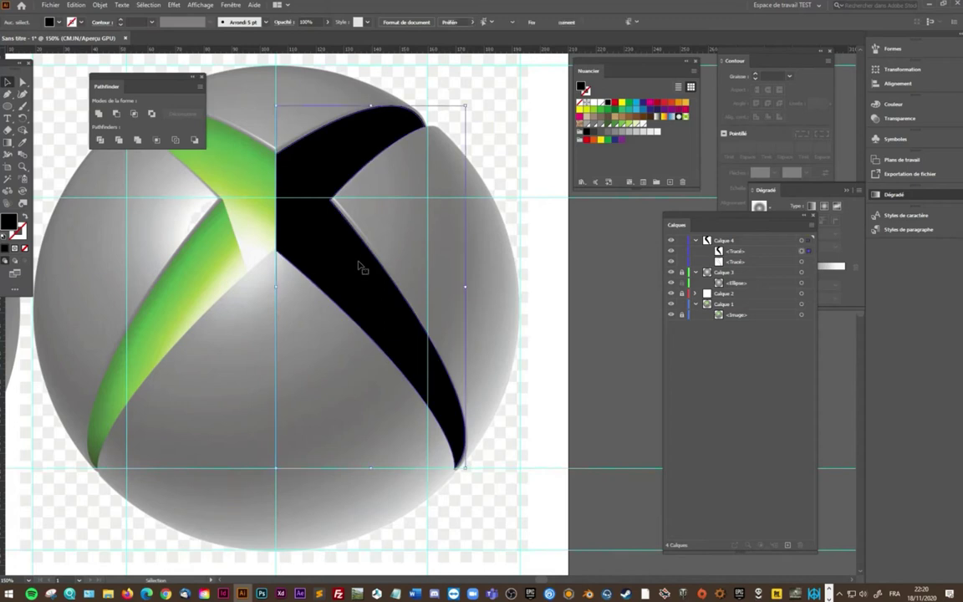
pyautogui.click(23, 118)
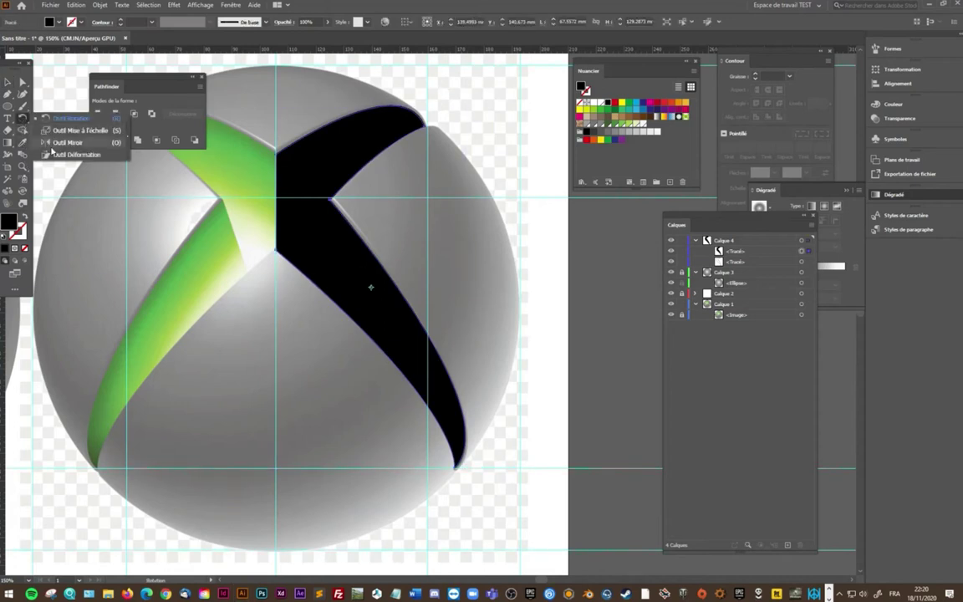
# Reflect the black arm across an angled axis and position the mirrored copy over the X's left arm
pyautogui.click(67, 142)
pyautogui.moveTo(337, 259)
pyautogui.mouseDown()
pyautogui.moveTo(368, 250)
pyautogui.moveTo(360, 234)
pyautogui.moveTo(214, 274)
pyautogui.mouseUp()
pyautogui.press('v')
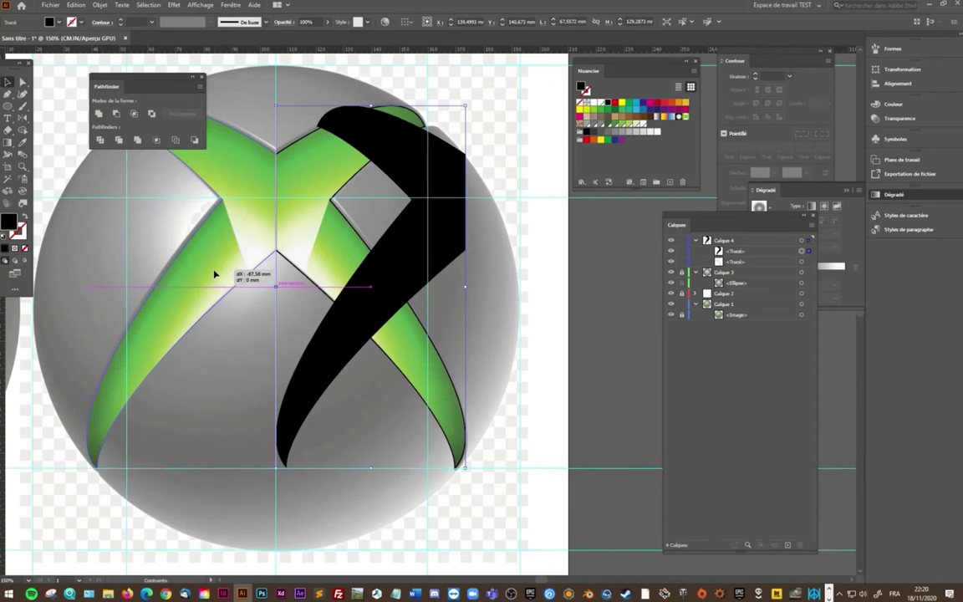
pyautogui.moveTo(214, 274); pyautogui.dragTo(215, 275)
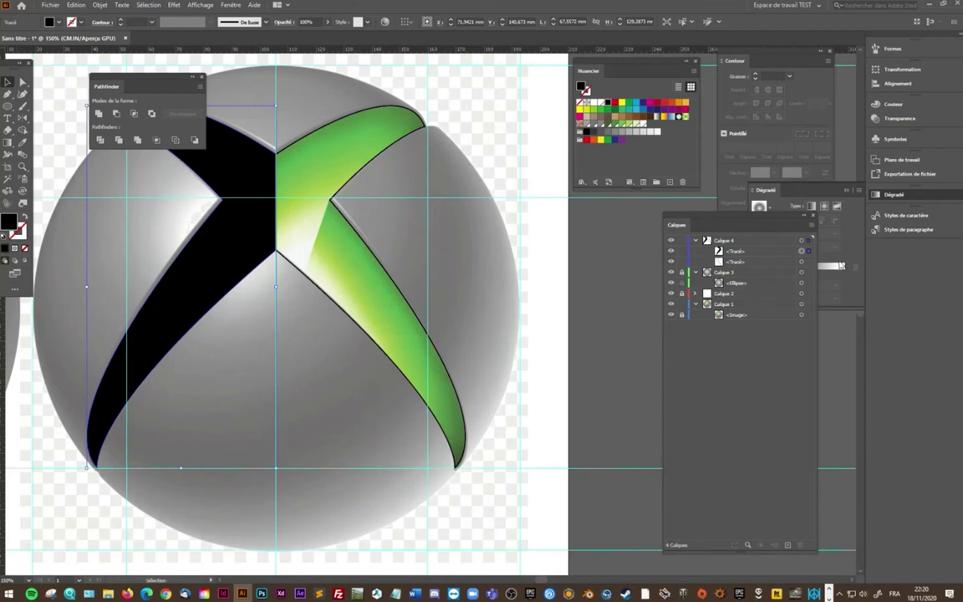
pyautogui.click(801, 262)
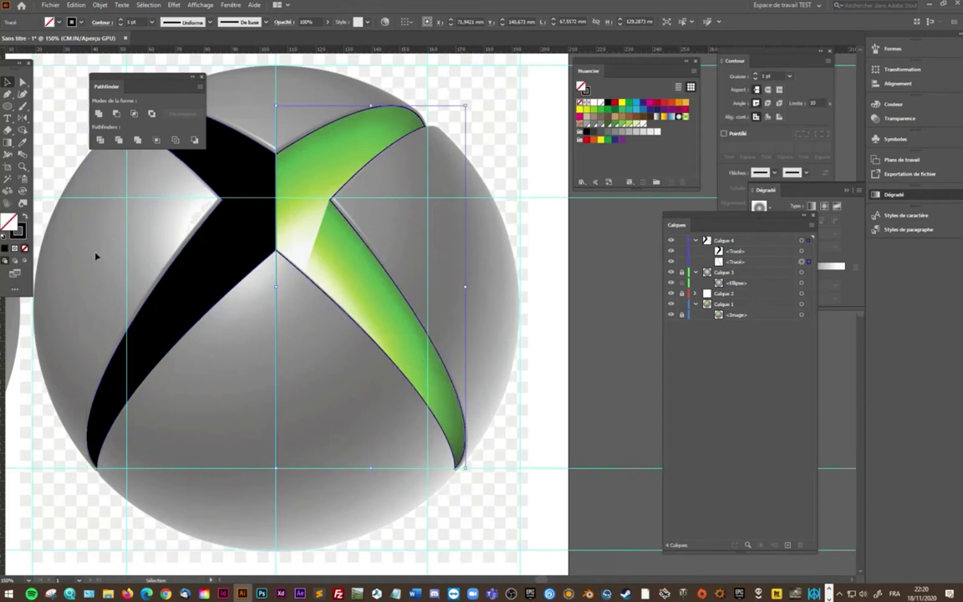
# Fill the right arm black, unite both black arms with Pathfinder Unite, then hide the merged X
pyautogui.click(23, 215)
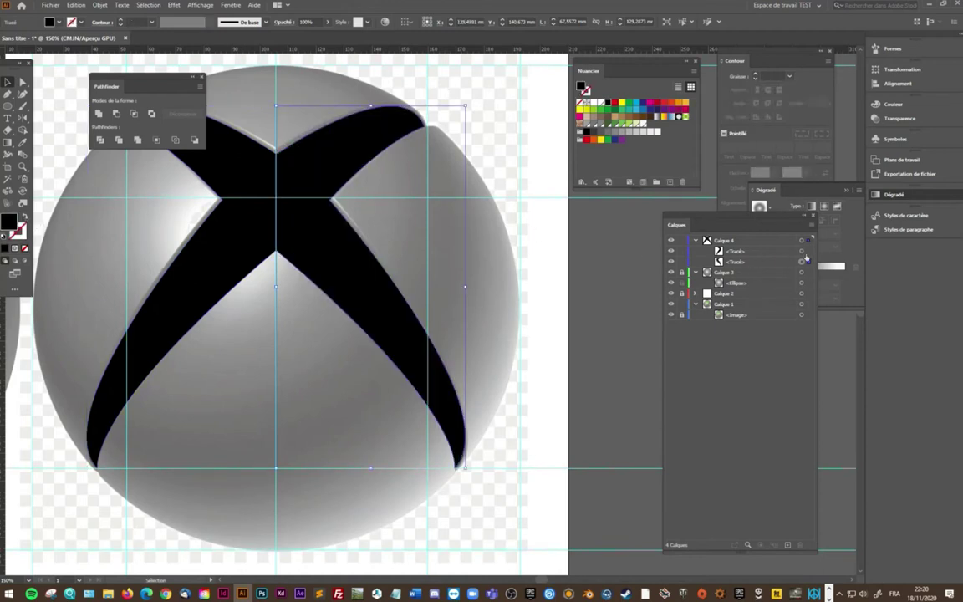
pyautogui.keyDown('shift'); pyautogui.click(800, 251); pyautogui.keyUp('shift')
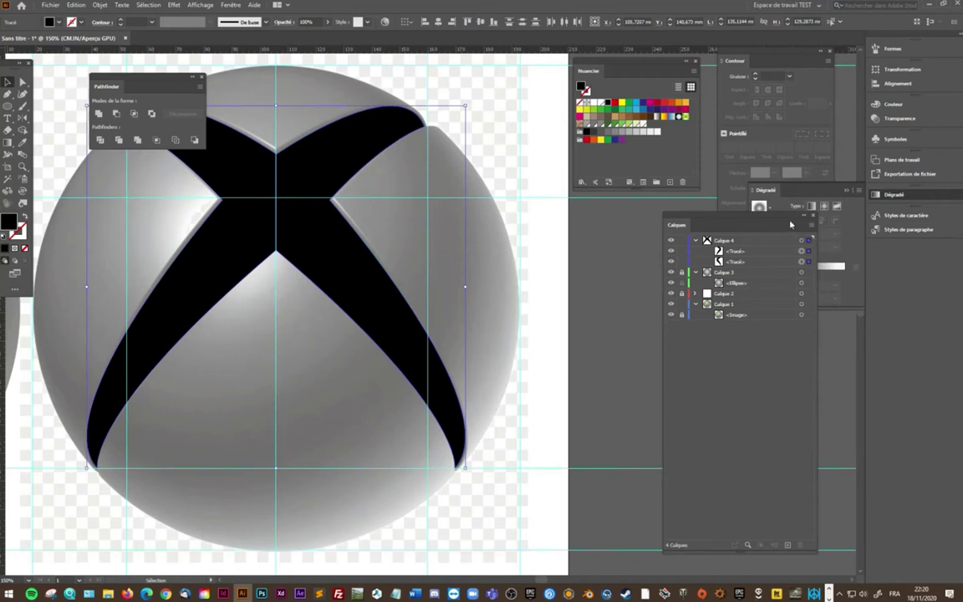
pyautogui.moveTo(791, 224); pyautogui.dragTo(709, 233)
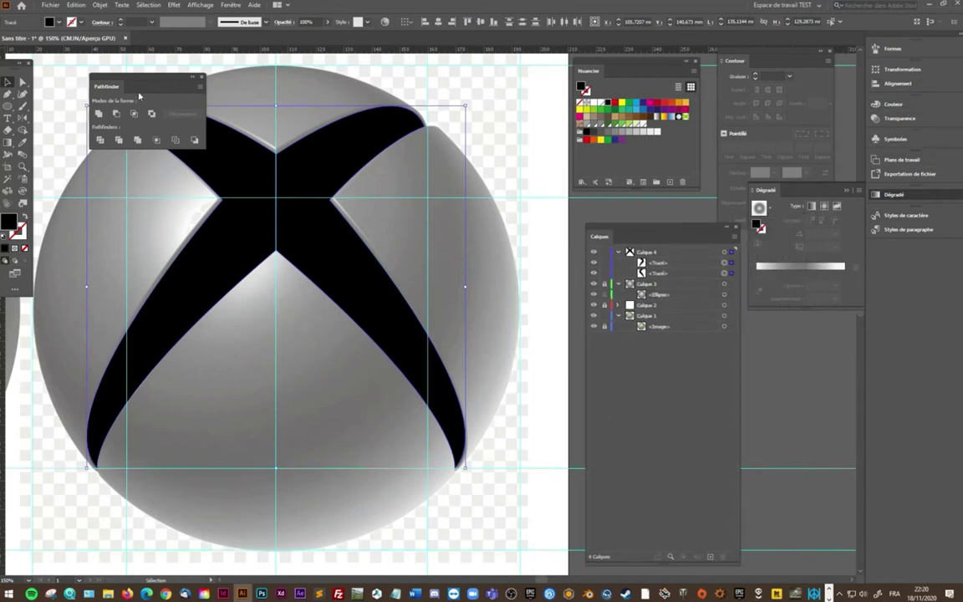
pyautogui.moveTo(151, 81)
pyautogui.mouseDown()
pyautogui.moveTo(687, 393)
pyautogui.moveTo(747, 392)
pyautogui.mouseUp()
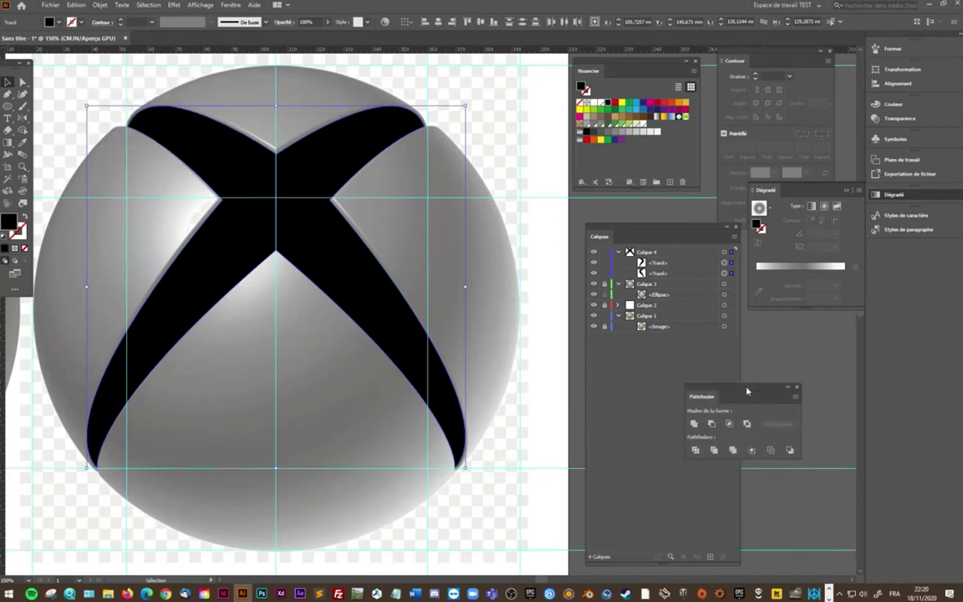
pyautogui.click(694, 424)
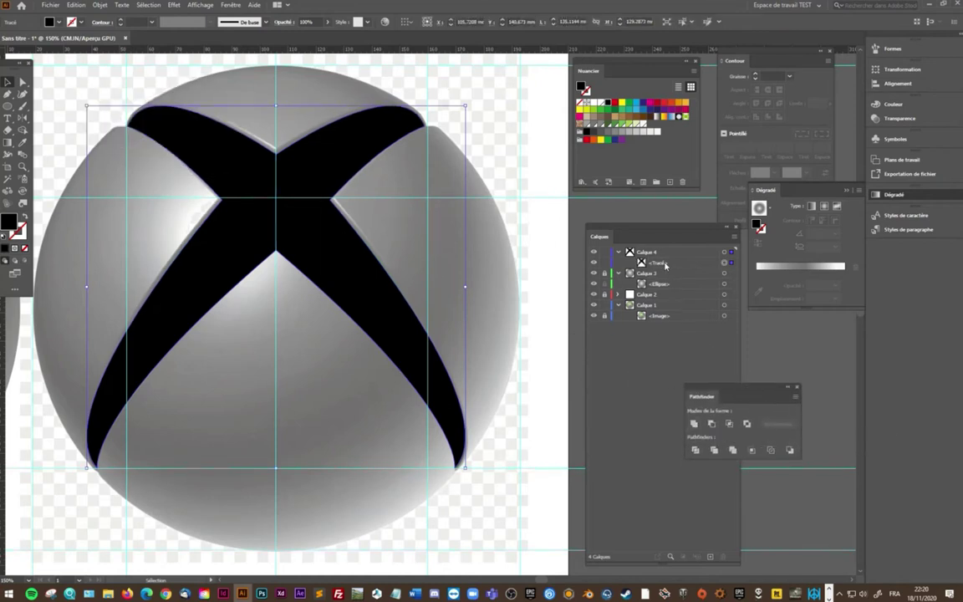
pyautogui.click(595, 263)
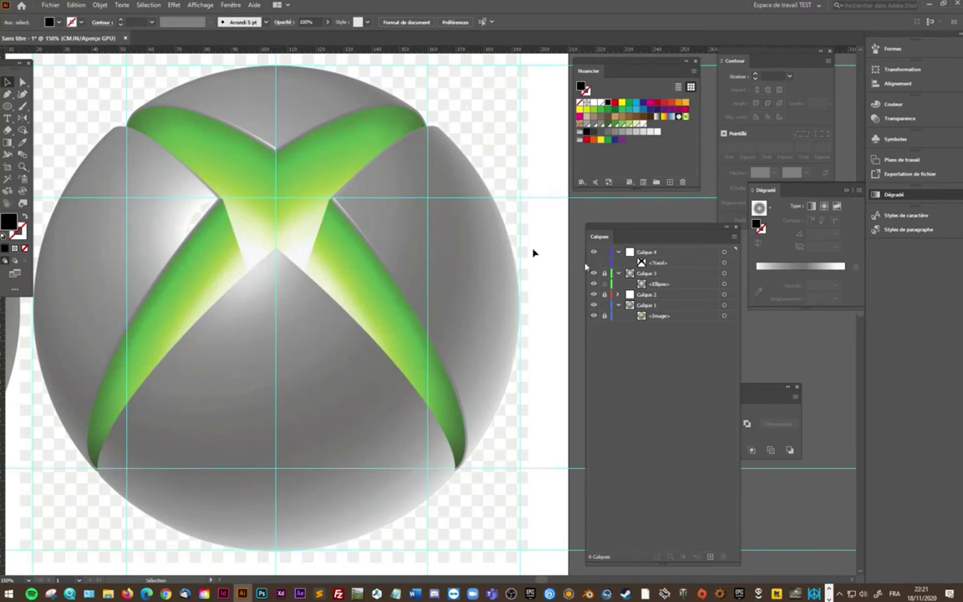
# Draw a closed black Pen shape running down the X's left arm toward the lower-left edge
pyautogui.click(9, 95)
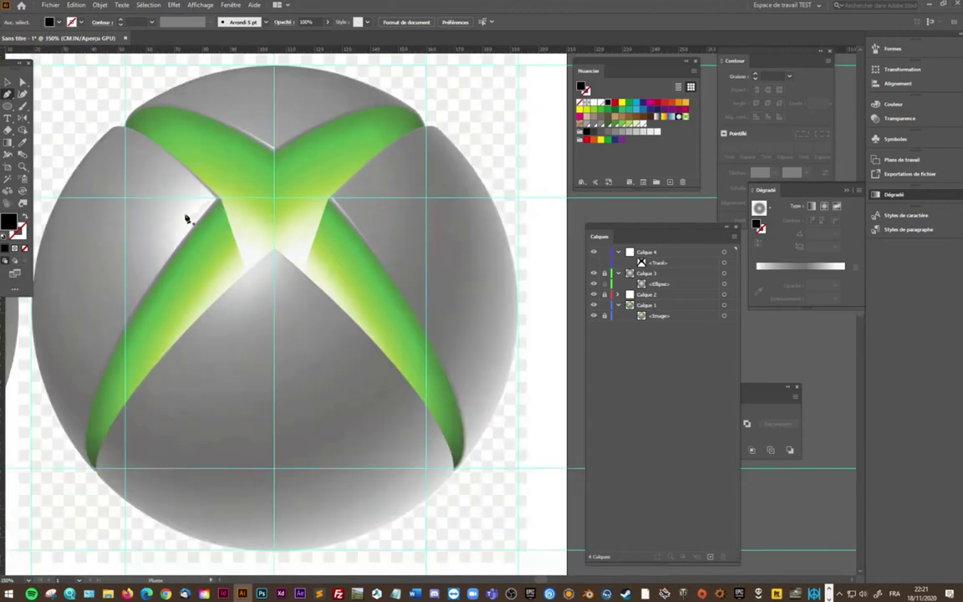
pyautogui.moveTo(185, 214)
pyautogui.mouseDown()
pyautogui.moveTo(217, 211)
pyautogui.moveTo(220, 201)
pyautogui.mouseUp()
pyautogui.click(262, 324)
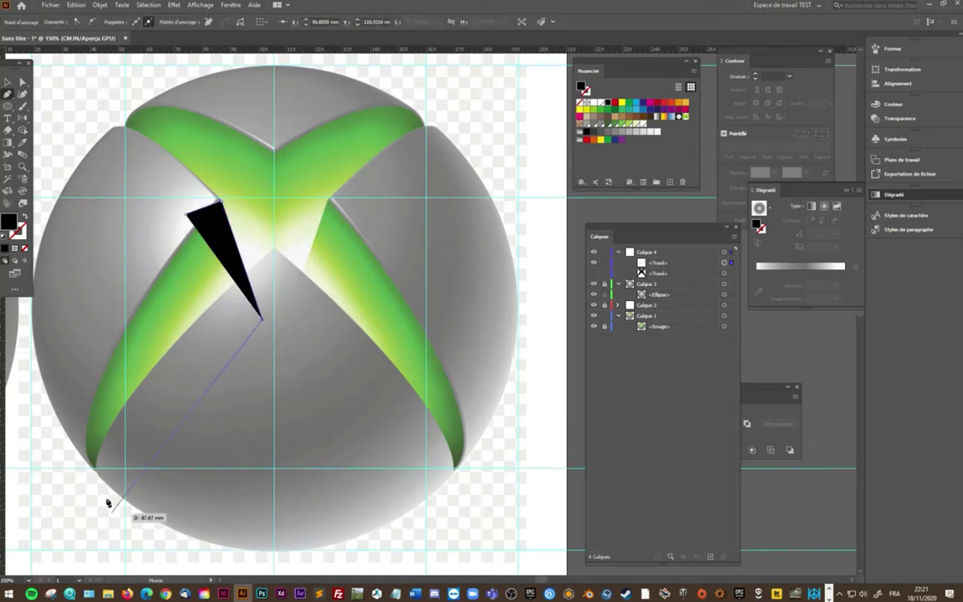
pyautogui.click(96, 495)
pyautogui.click(70, 455)
pyautogui.moveTo(185, 214); pyautogui.dragTo(242, 215)
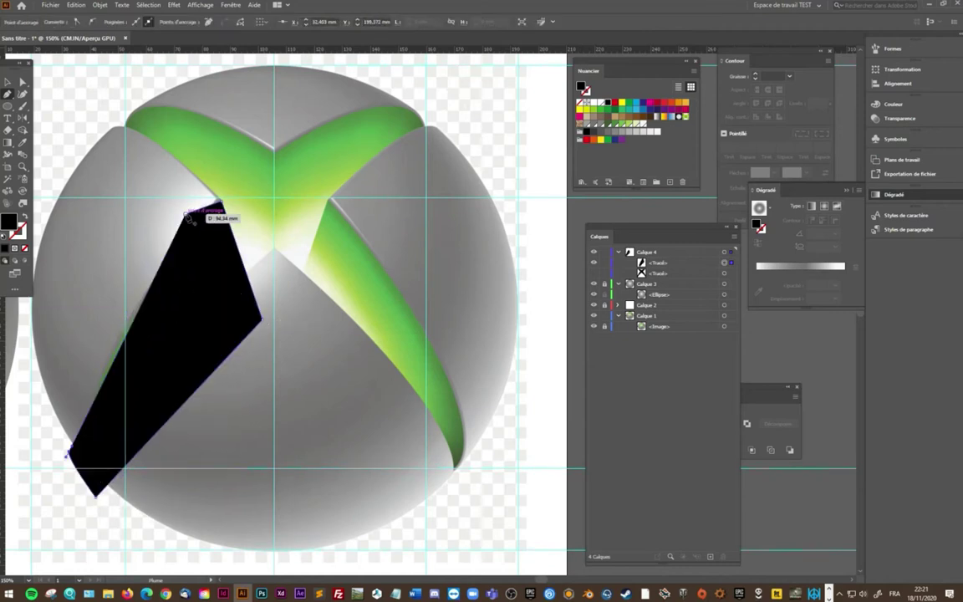
pyautogui.click(7, 81)
# Draw a second closed black shape covering the sphere's upper-left area from the X's top to centre
pyautogui.click(7, 94)
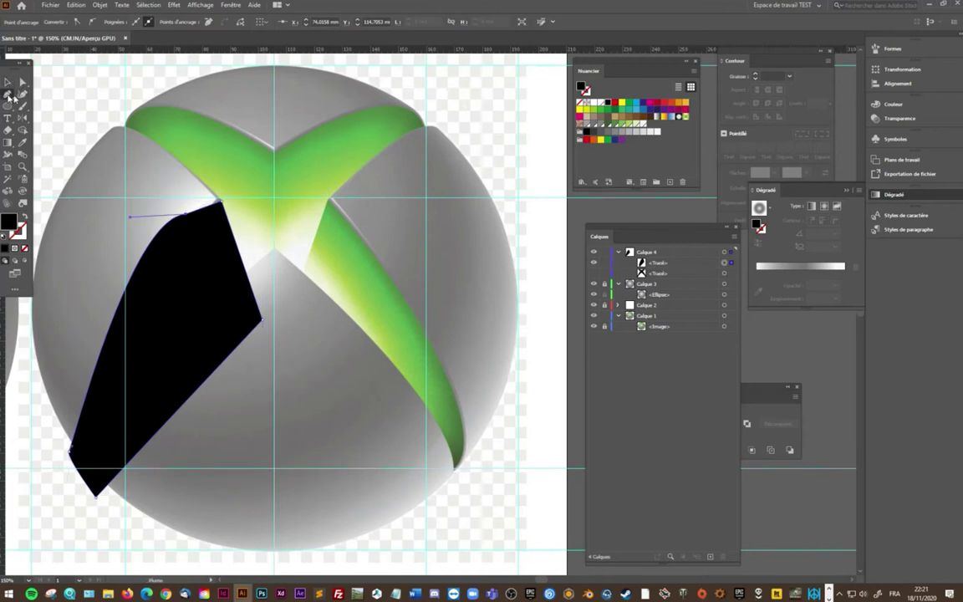
pyautogui.click(275, 146)
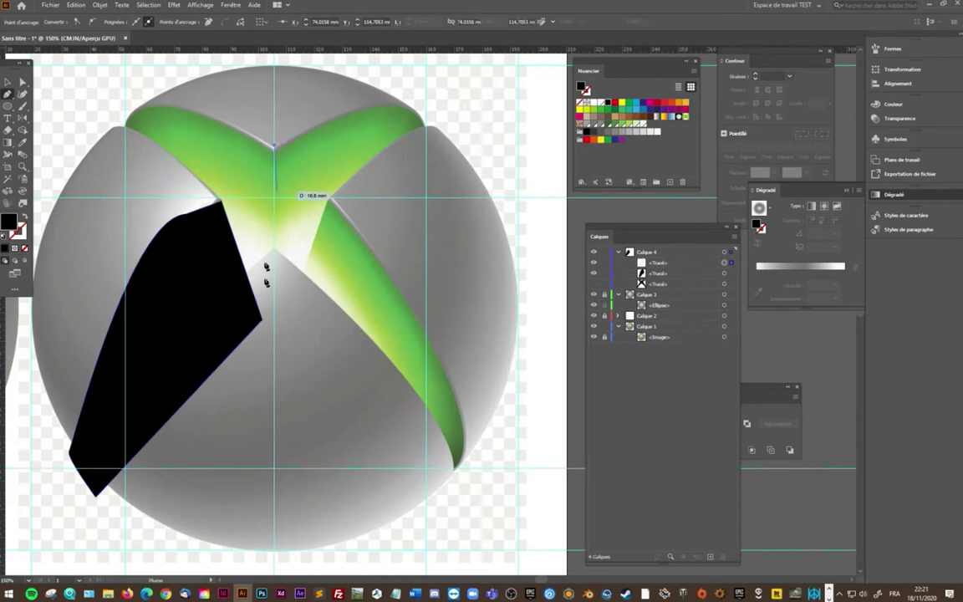
pyautogui.click(275, 381)
pyautogui.click(234, 352)
pyautogui.moveTo(86, 228); pyautogui.dragTo(85, 98)
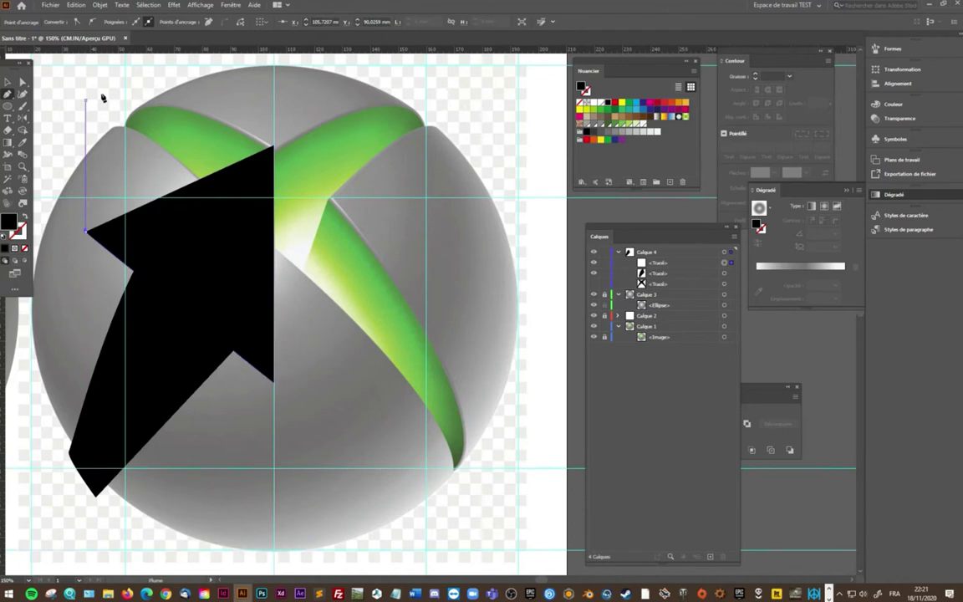
pyautogui.click(86, 98)
pyautogui.click(188, 82)
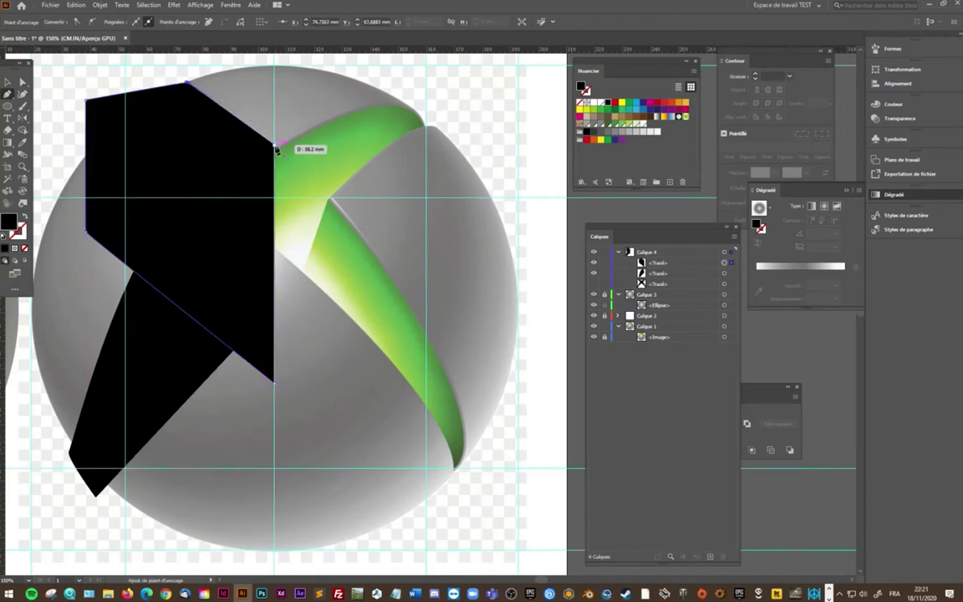
pyautogui.click(276, 148)
pyautogui.click(7, 82)
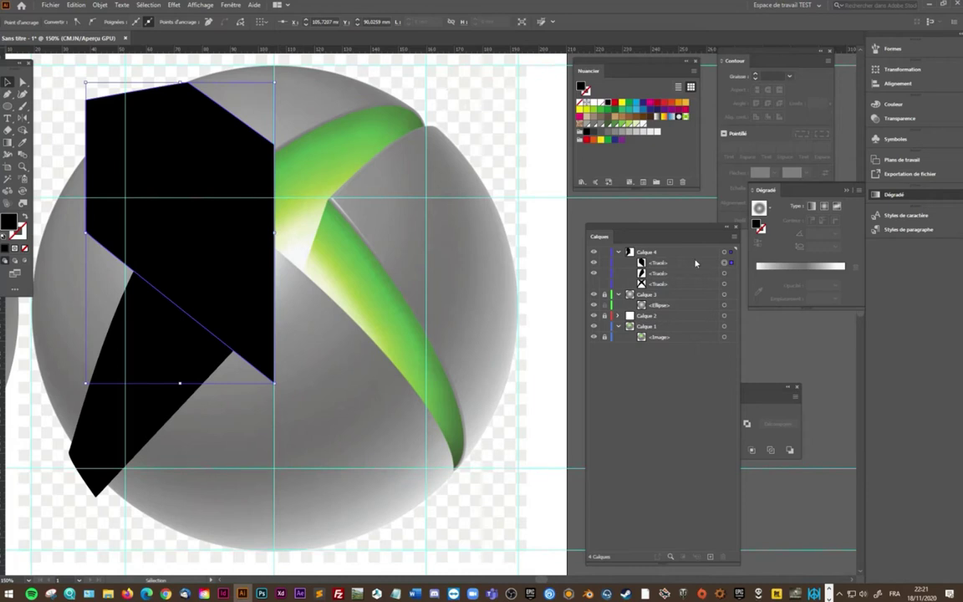
# Move the new shape lower in the stack, hide the lower-left shape, and select the upper-left one
pyautogui.moveTo(696, 264); pyautogui.dragTo(702, 278)
pyautogui.click(724, 263)
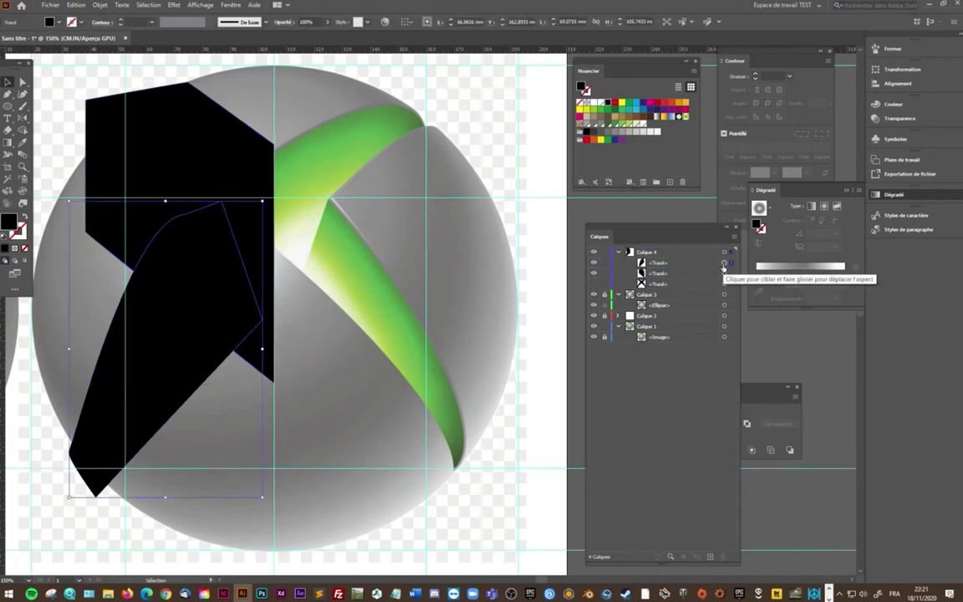
pyautogui.click(593, 263)
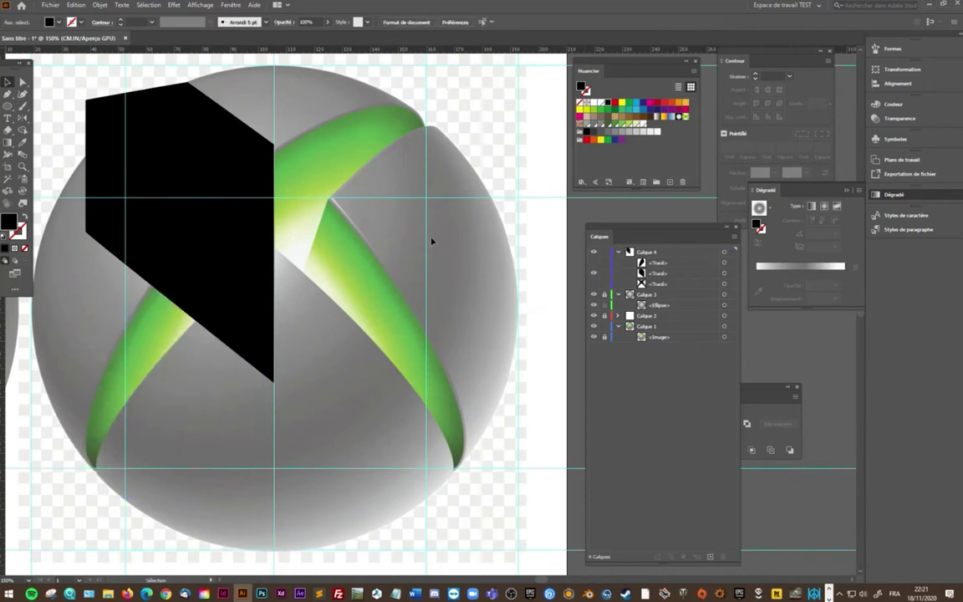
pyautogui.click(724, 274)
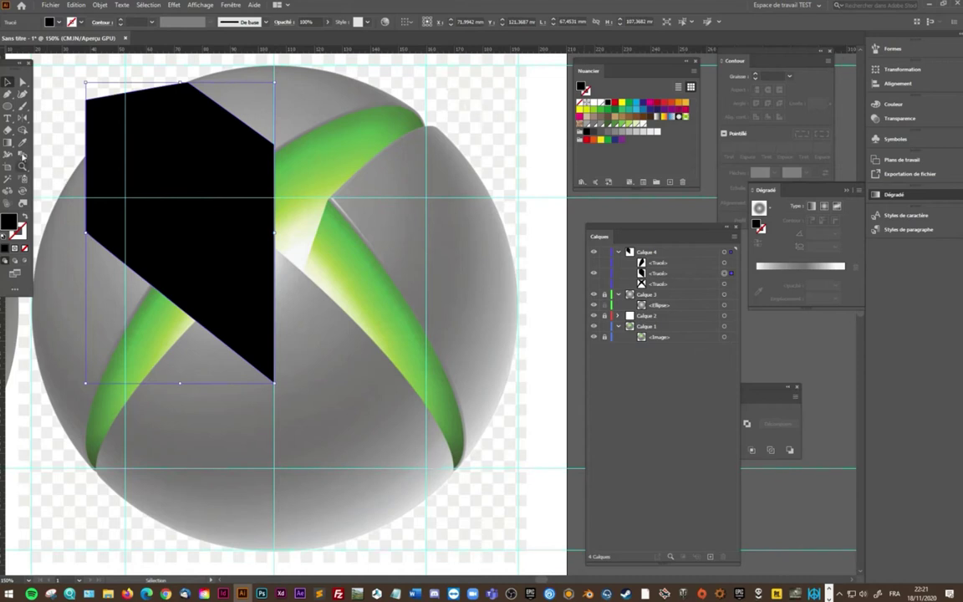
# Fill the upper-left polygon with a white-to-grey radial gradient
pyautogui.click(15, 248)
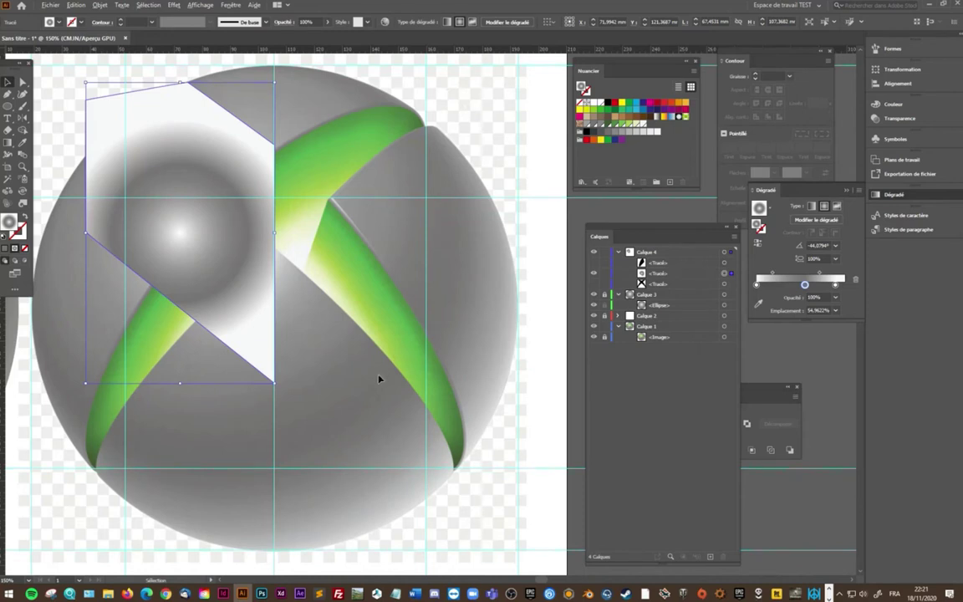
pyautogui.hotkey('ctrl', '-')
pyautogui.scroll(-3, 357, 421)
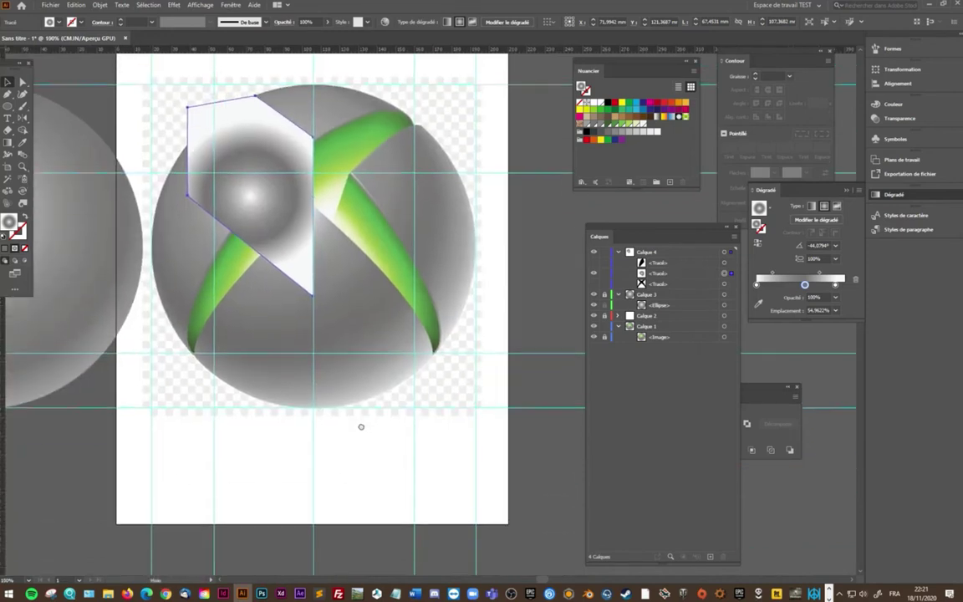
pyautogui.press('v')
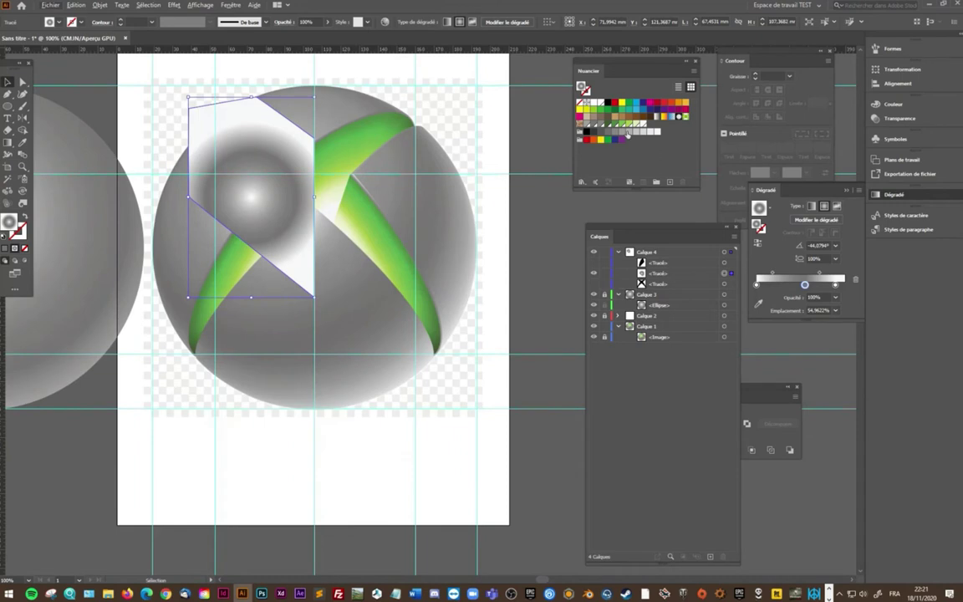
# Add a pale yellow gradient stop from Nuancier and make the middle and end stops green
pyautogui.click(25, 146)
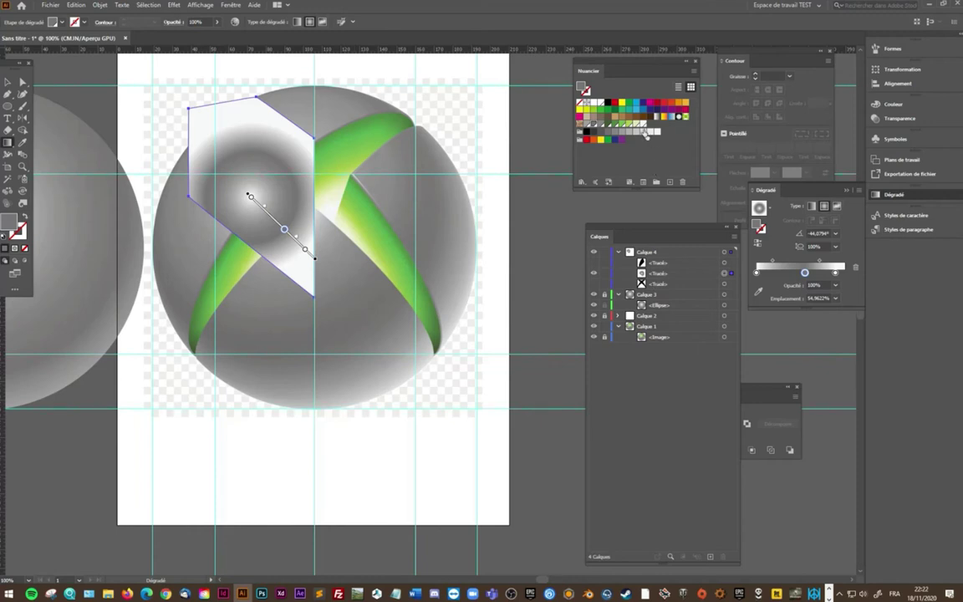
pyautogui.click(755, 271)
pyautogui.click(642, 124)
pyautogui.moveTo(642, 124); pyautogui.dragTo(777, 272)
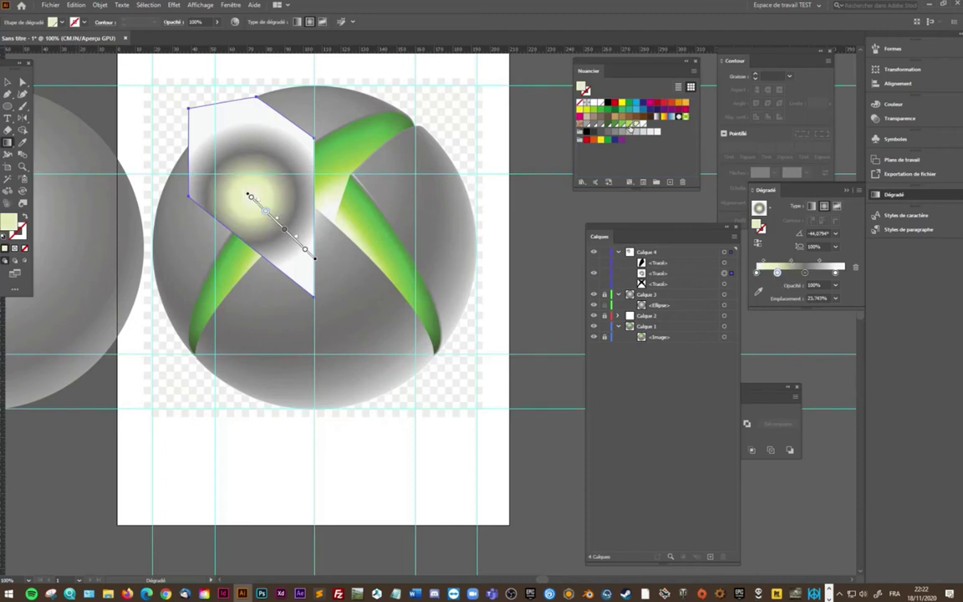
pyautogui.moveTo(577, 109); pyautogui.dragTo(804, 272)
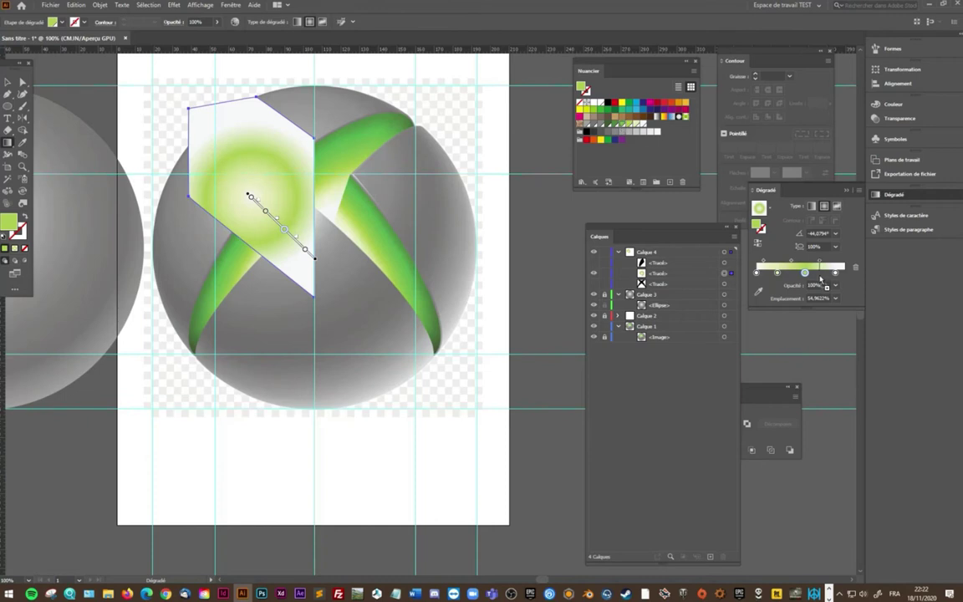
pyautogui.moveTo(805, 272); pyautogui.dragTo(818, 271)
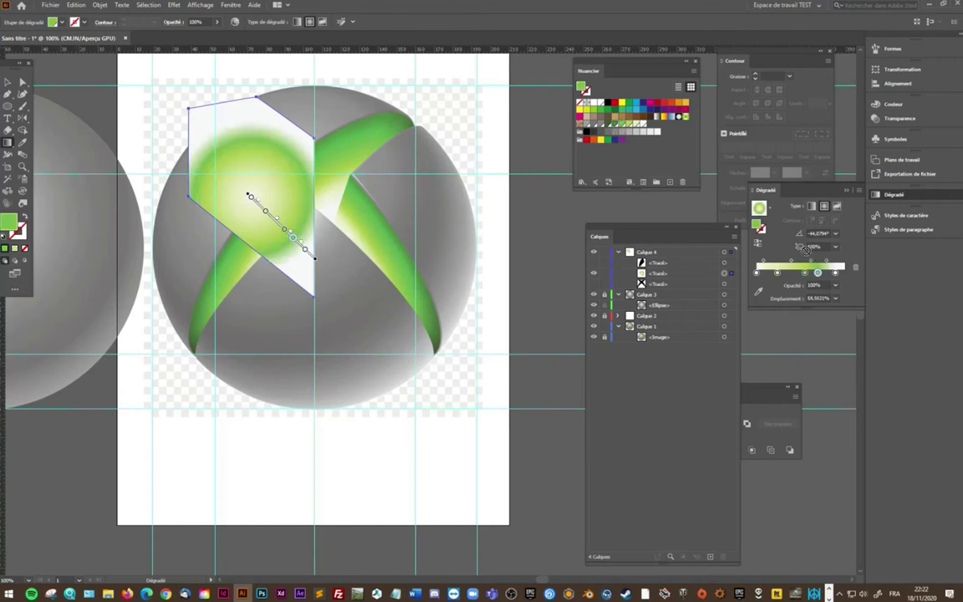
pyautogui.click(835, 273)
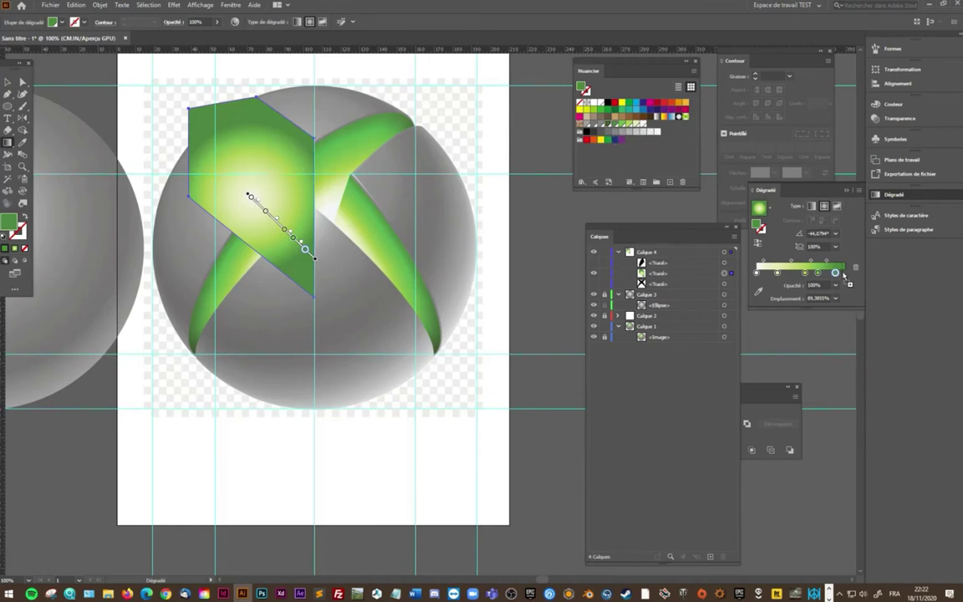
pyautogui.moveTo(840, 273); pyautogui.dragTo(844, 273)
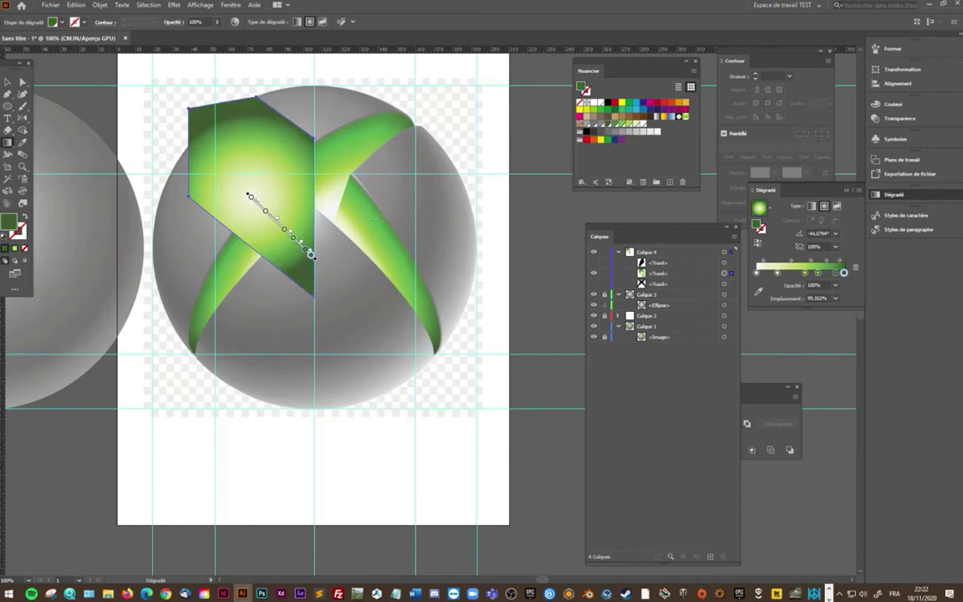
# Redraw the radial gradient toward the upper left, at about 130°, stretched into a narrower ellipse
pyautogui.moveTo(306, 251)
pyautogui.moveTo(239, 158); pyautogui.dragTo(345, 261)
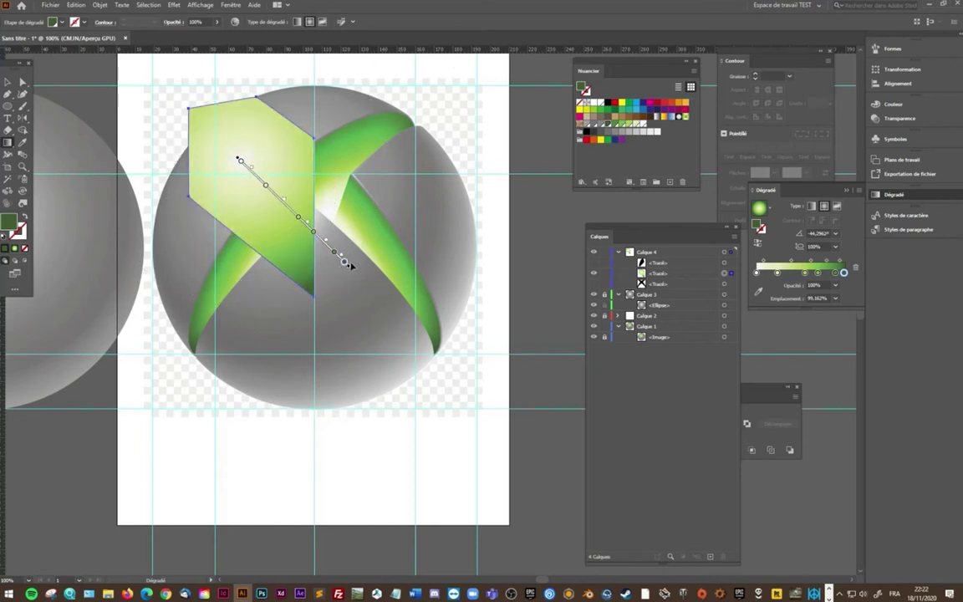
pyautogui.moveTo(349, 287); pyautogui.dragTo(219, 133)
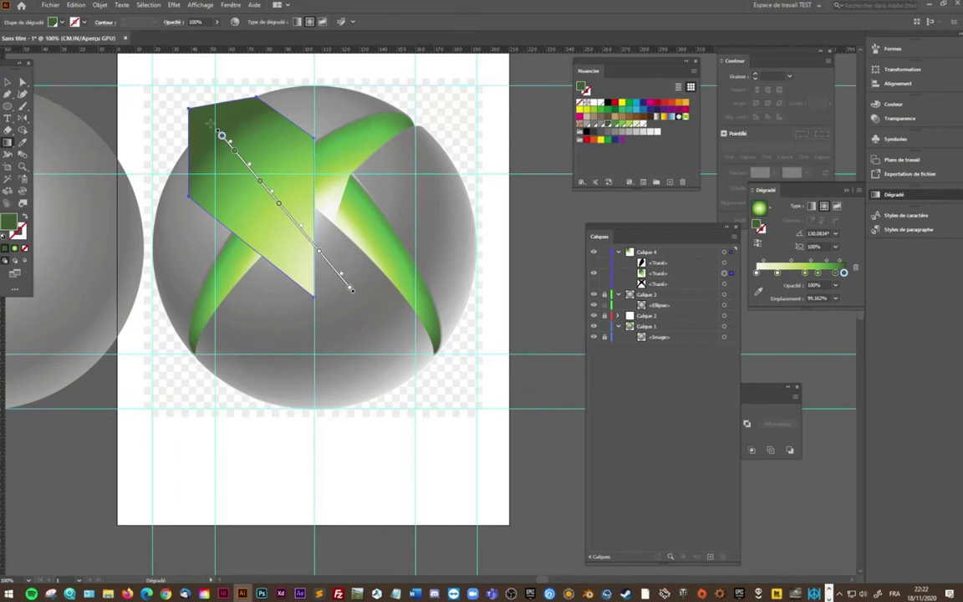
pyautogui.moveTo(335, 272)
pyautogui.mouseDown()
pyautogui.moveTo(288, 209)
pyautogui.moveTo(282, 215)
pyautogui.mouseUp()
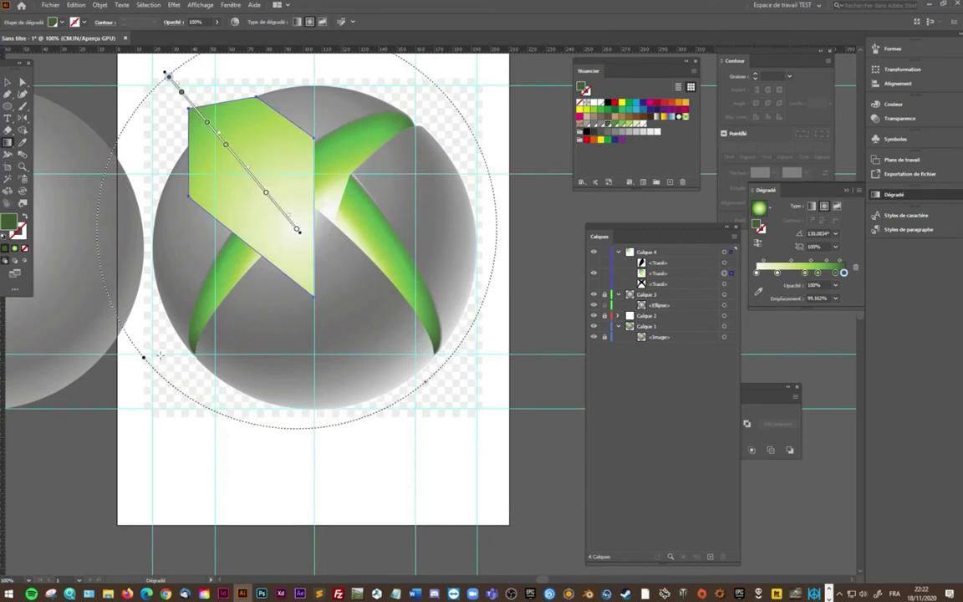
pyautogui.moveTo(145, 361); pyautogui.dragTo(195, 331)
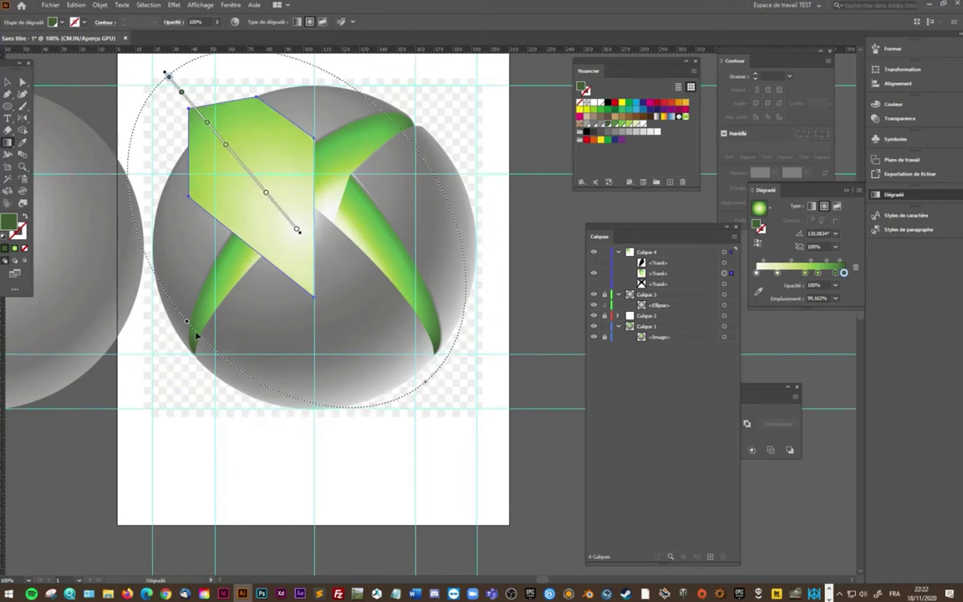
pyautogui.press('v')
pyautogui.moveTo(617, 284); pyautogui.dragTo(706, 554)
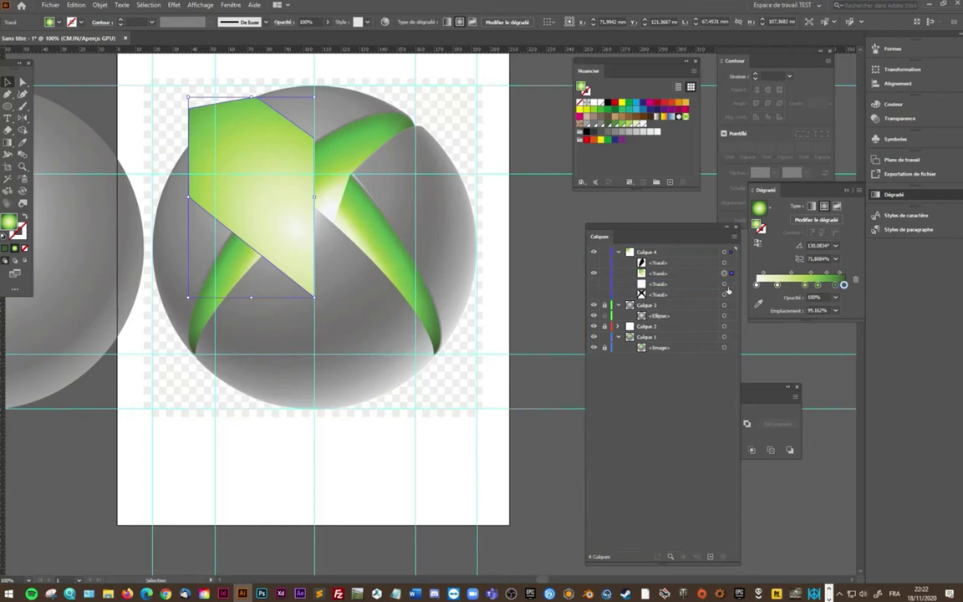
# Clip the green gradient polygon to the copied X path with Ctrl+7, then hide the black arm shape
pyautogui.moveTo(682, 264); pyautogui.dragTo(669, 261)
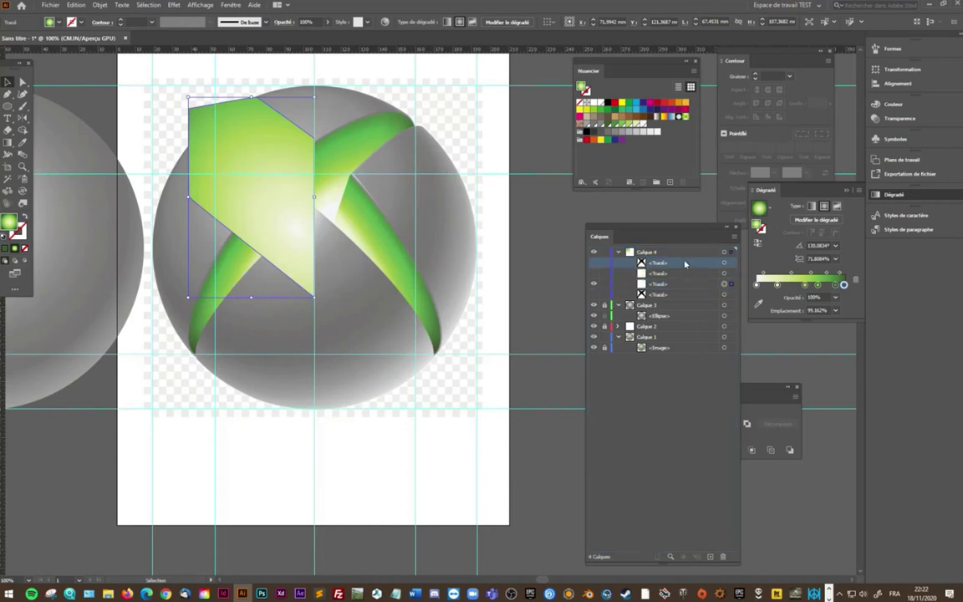
pyautogui.click(593, 275)
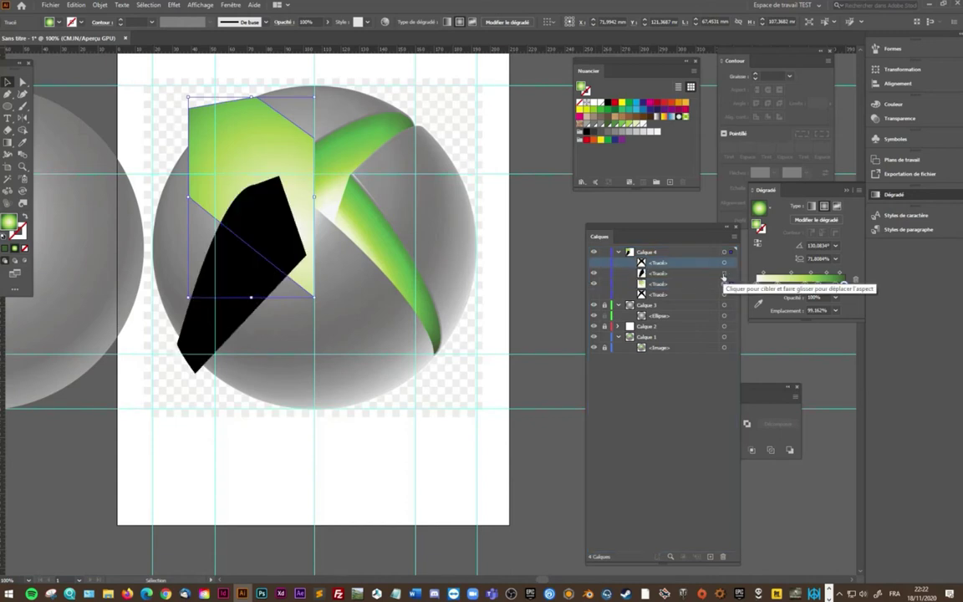
pyautogui.click(724, 272)
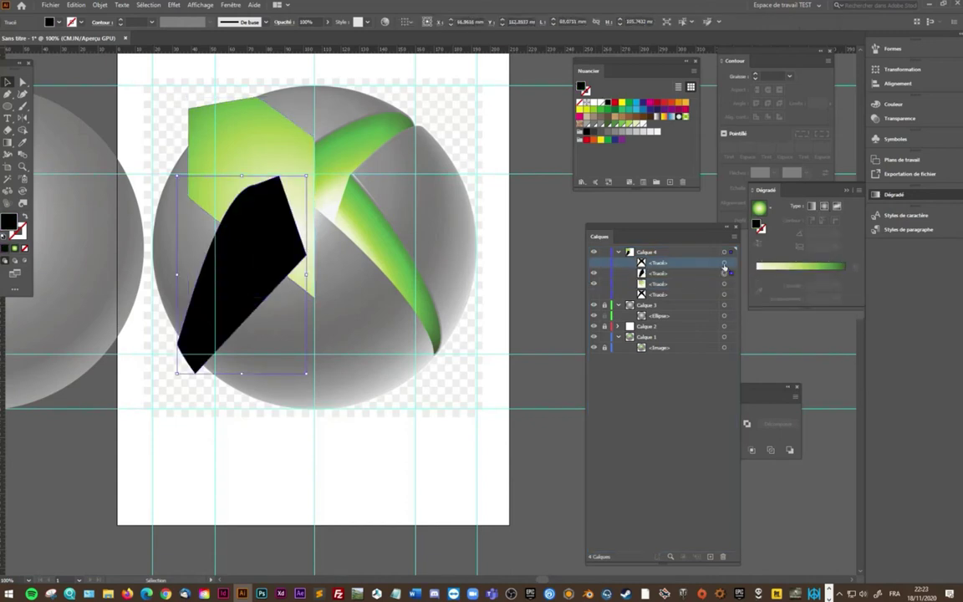
pyautogui.click(594, 263)
pyautogui.keyDown('shift'); pyautogui.click(724, 273); pyautogui.keyUp('shift')
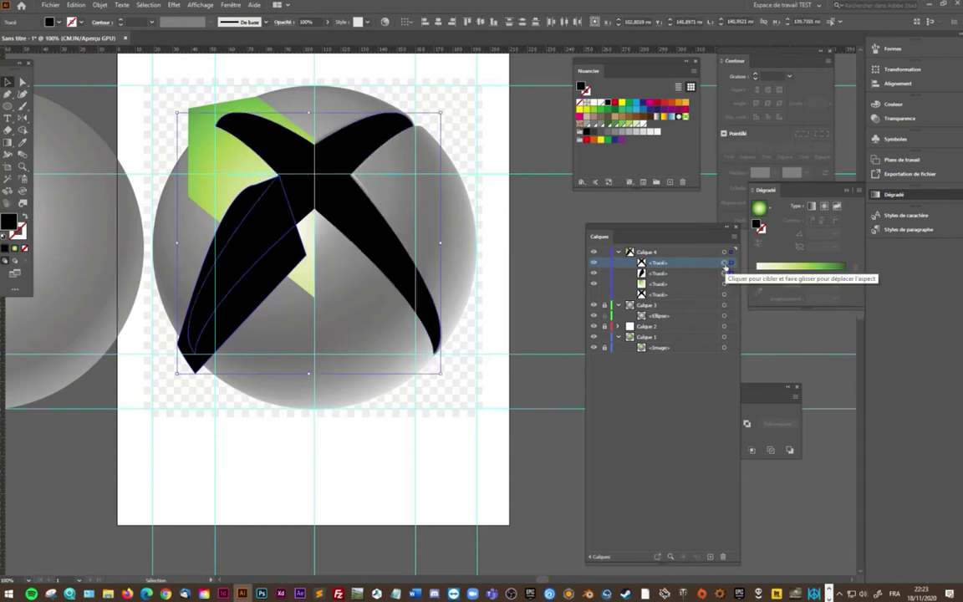
pyautogui.hotkey('ctrl', '7')
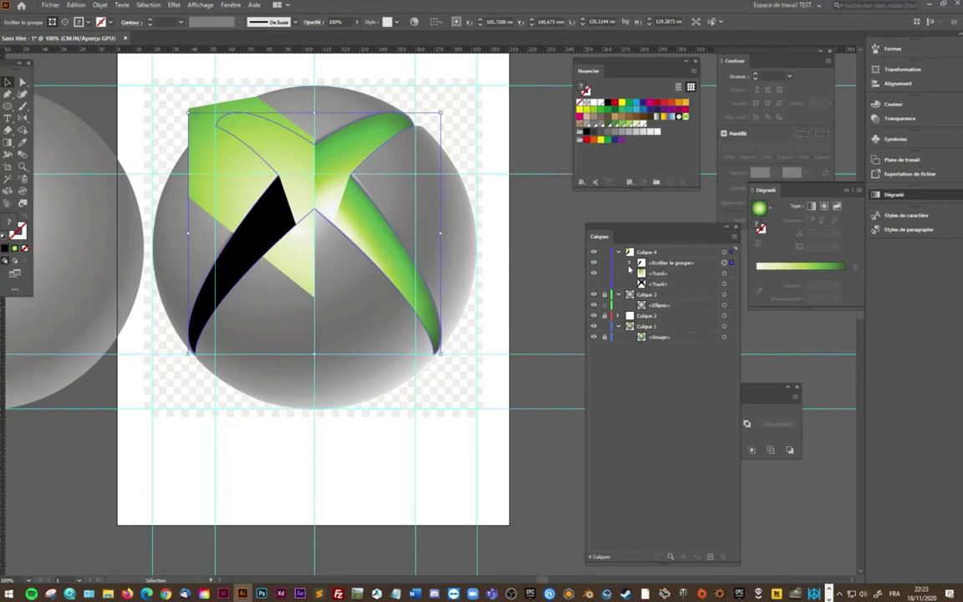
pyautogui.click(630, 263)
pyautogui.moveTo(672, 299); pyautogui.dragTo(687, 280)
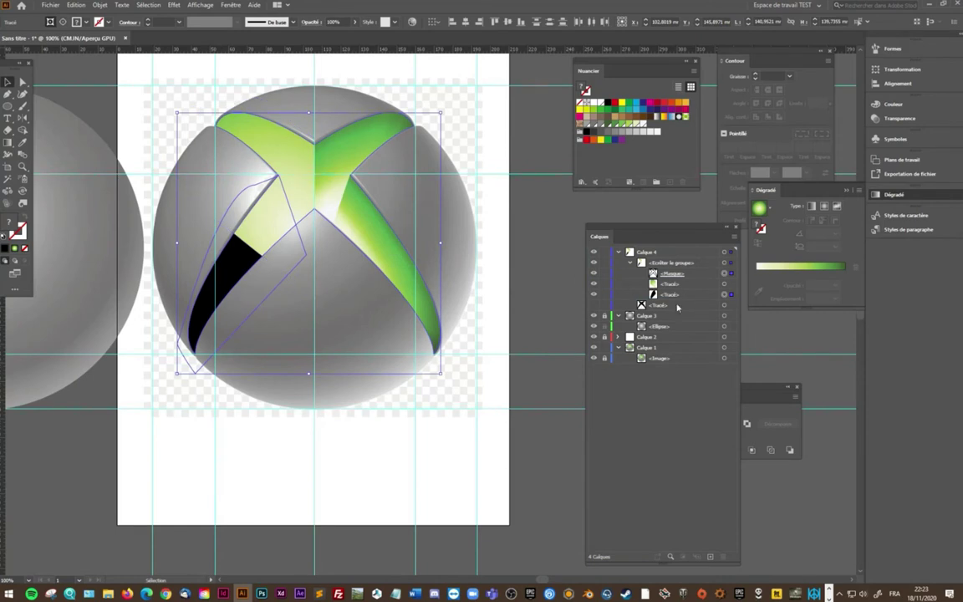
pyautogui.click(594, 294)
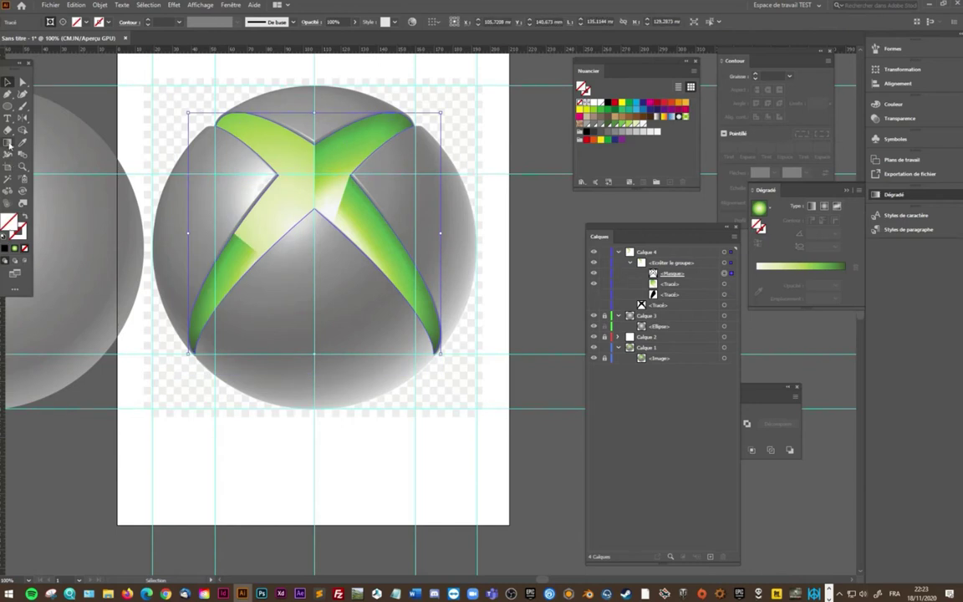
# Move the clipped polygon's radial gradient toward the X centre and pull the white stop inward
pyautogui.click(724, 285)
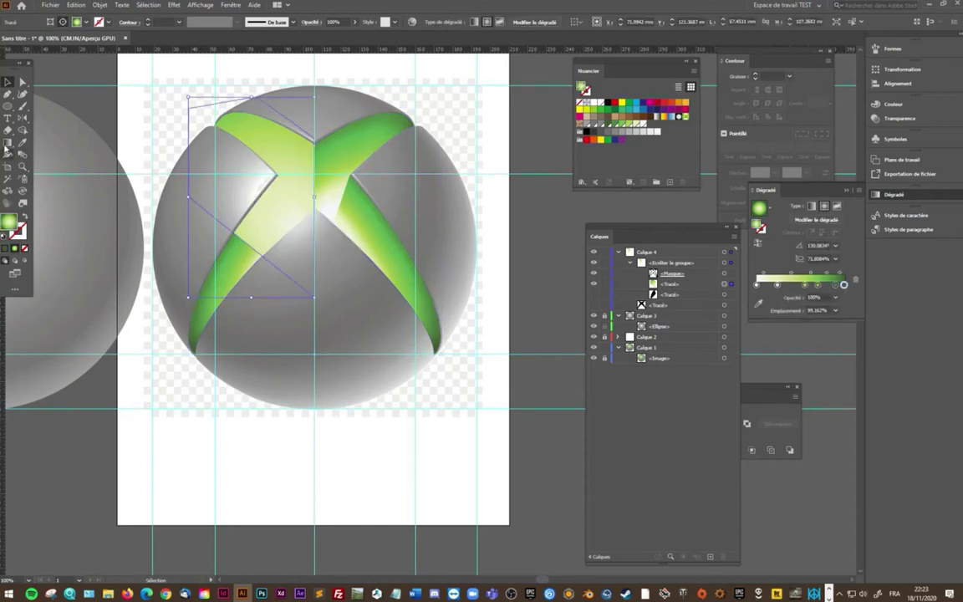
pyautogui.press('g')
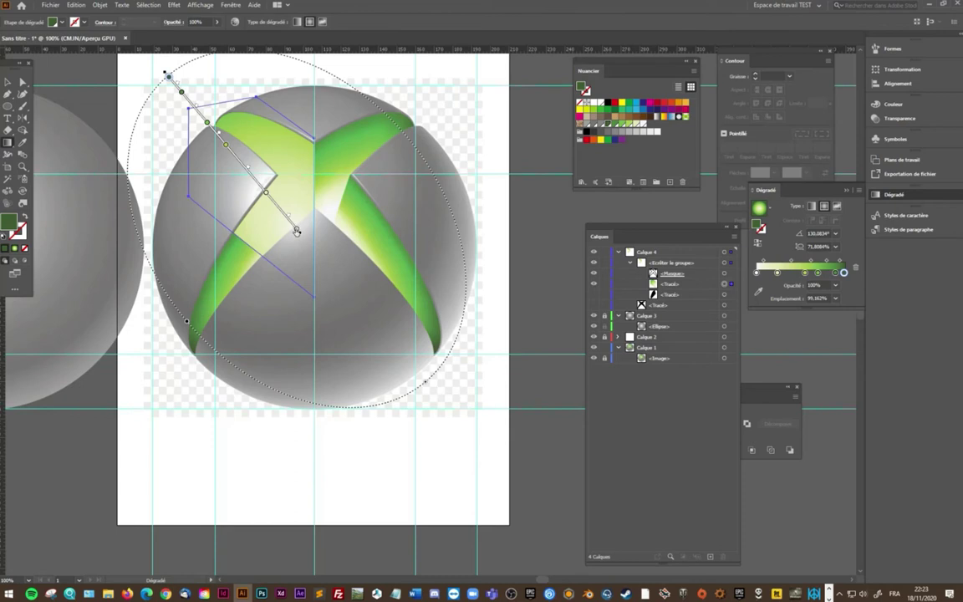
pyautogui.moveTo(281, 215)
pyautogui.mouseDown()
pyautogui.moveTo(270, 270)
pyautogui.moveTo(211, 191)
pyautogui.mouseUp()
pyautogui.moveTo(277, 271); pyautogui.dragTo(214, 194)
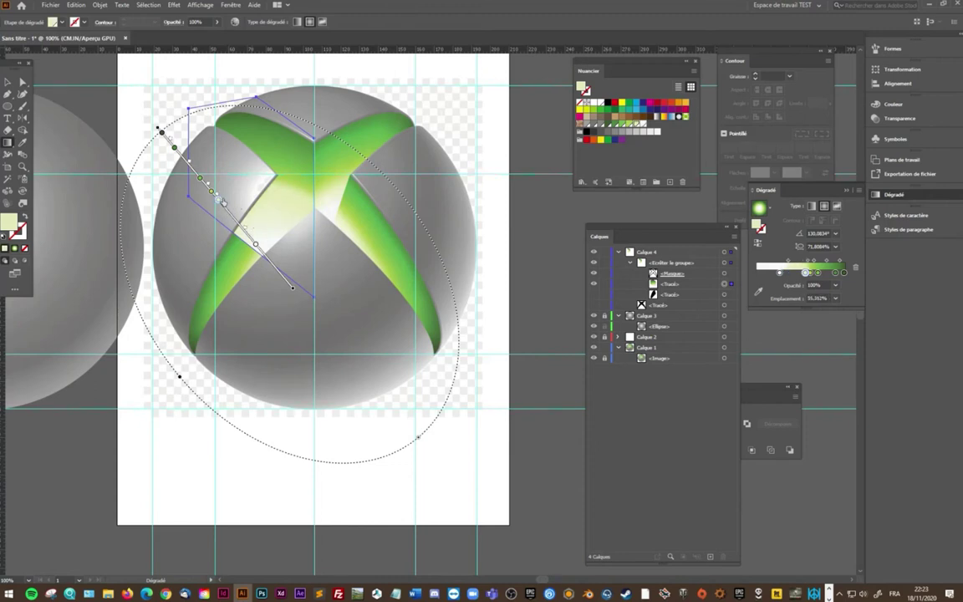
pyautogui.scroll(1, 215, 200)
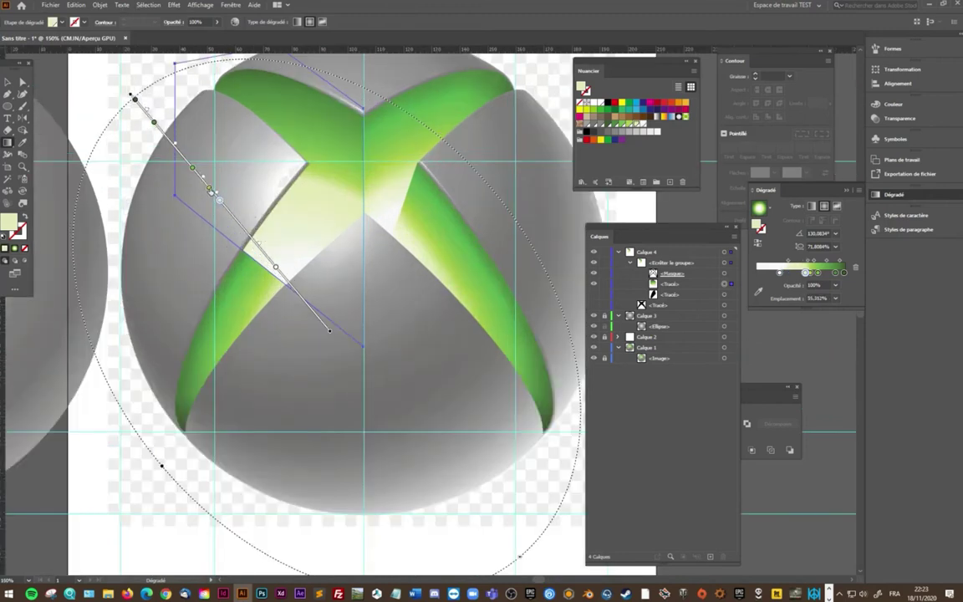
pyautogui.moveTo(220, 200); pyautogui.dragTo(223, 206)
# Fine-tune the white highlight at the X's crossing and nudge the dark green end stop to about 97.63%
pyautogui.click(249, 240)
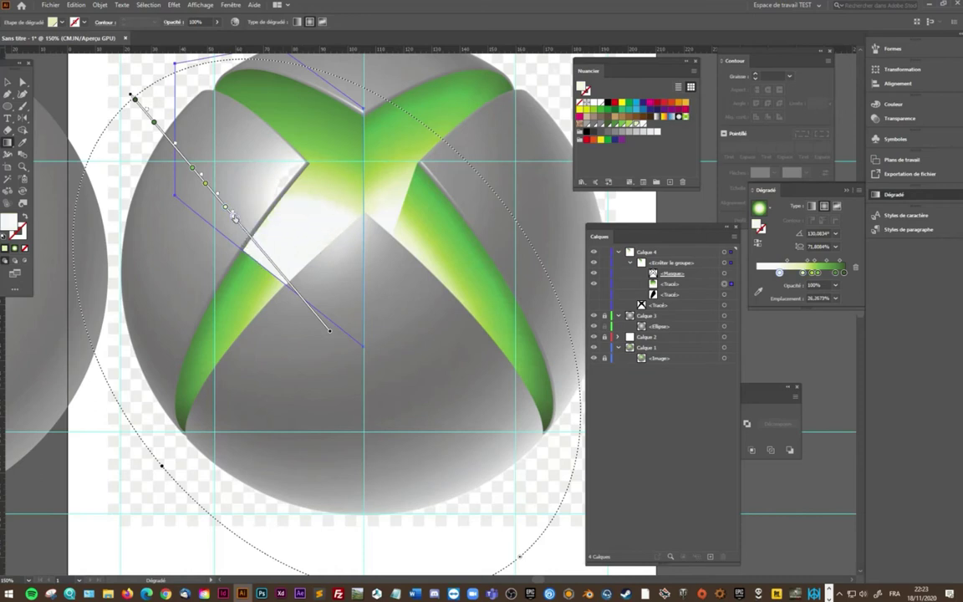
pyautogui.moveTo(249, 244); pyautogui.dragTo(253, 242)
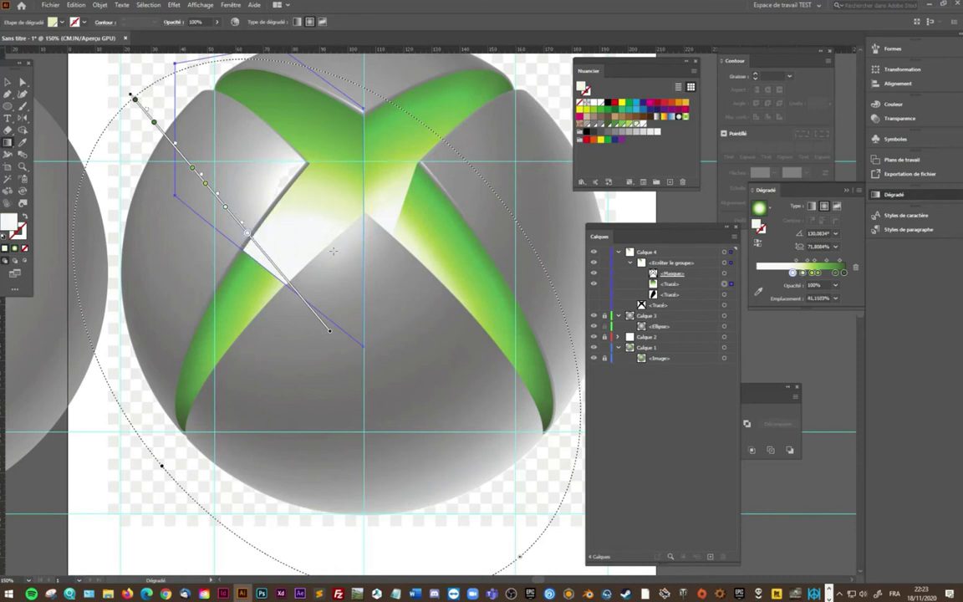
pyautogui.scroll(-1, 352, 263)
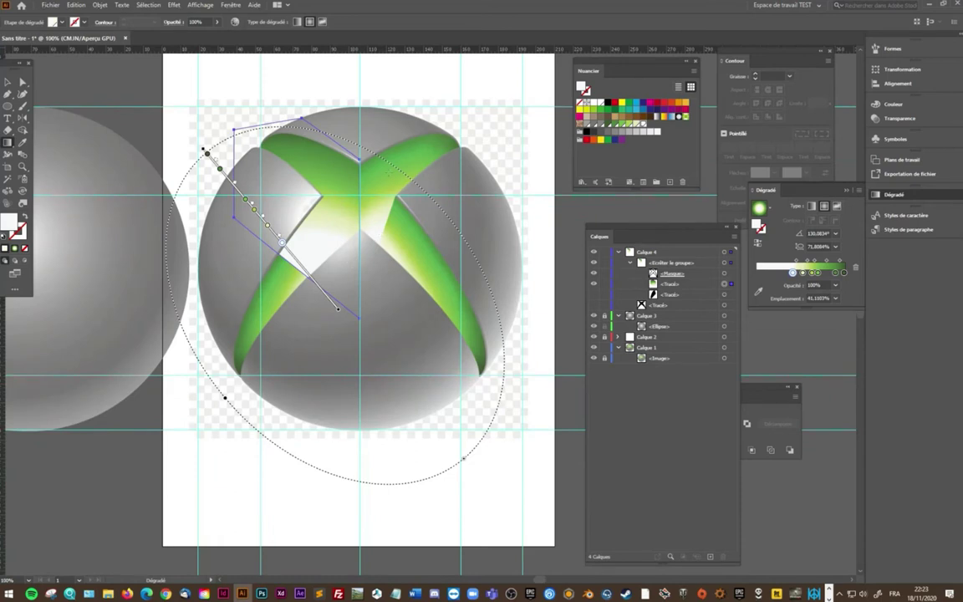
pyautogui.click(215, 162)
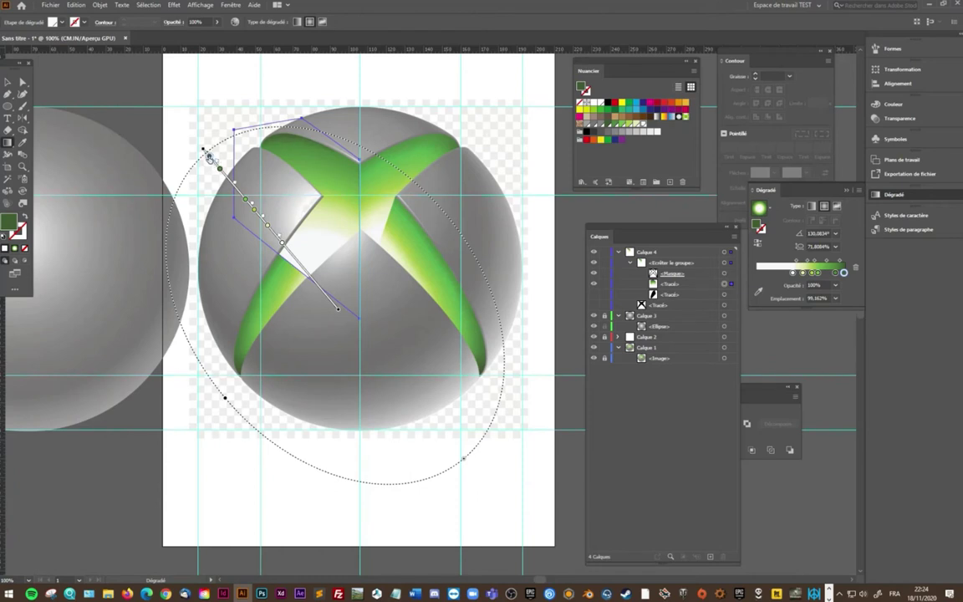
pyautogui.moveTo(209, 157); pyautogui.dragTo(208, 155)
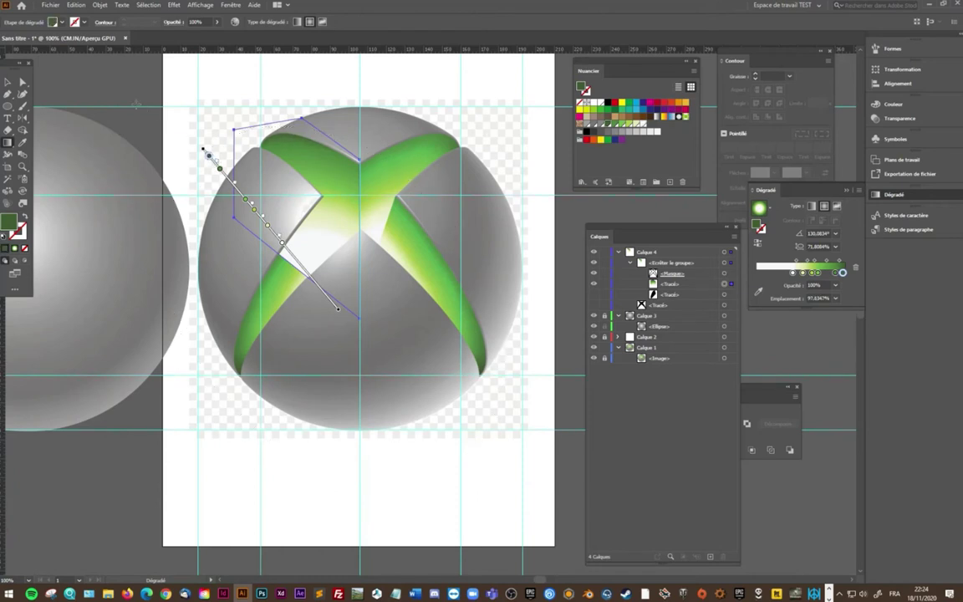
pyautogui.press('v')
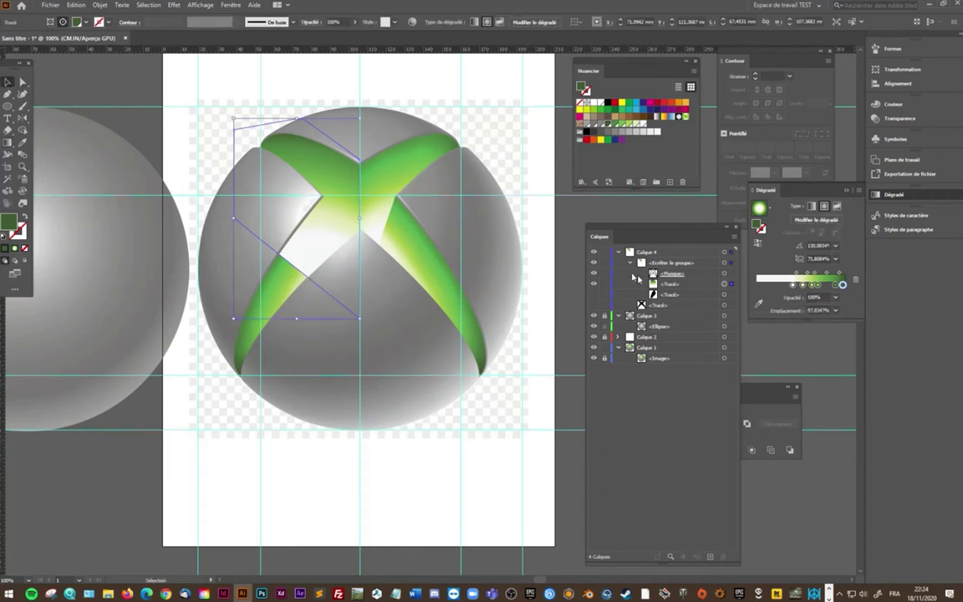
# Show the hidden lower-left shape, stack it above the green arm, and fill it with the green gradient
pyautogui.click(594, 295)
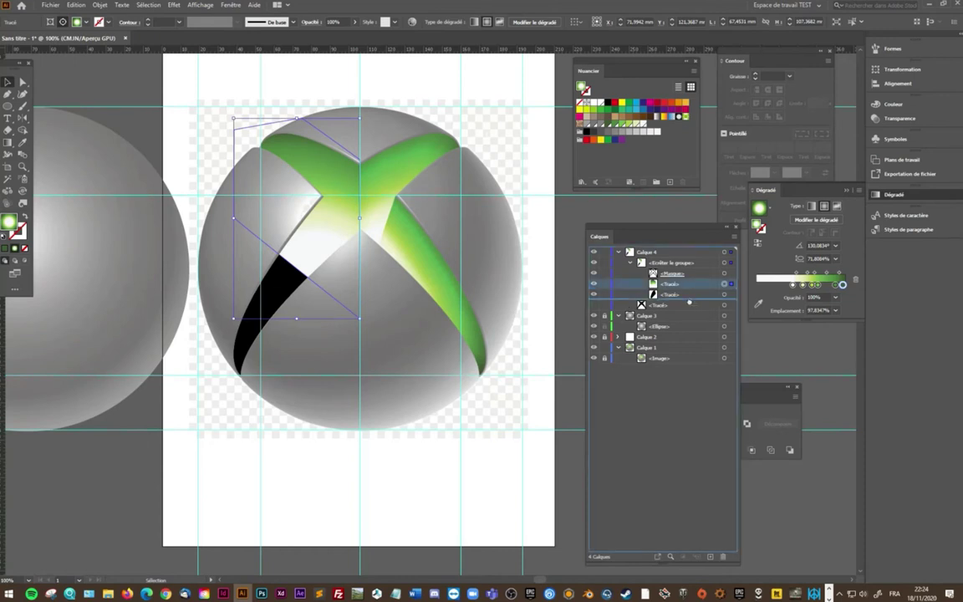
pyautogui.moveTo(687, 289); pyautogui.dragTo(691, 306)
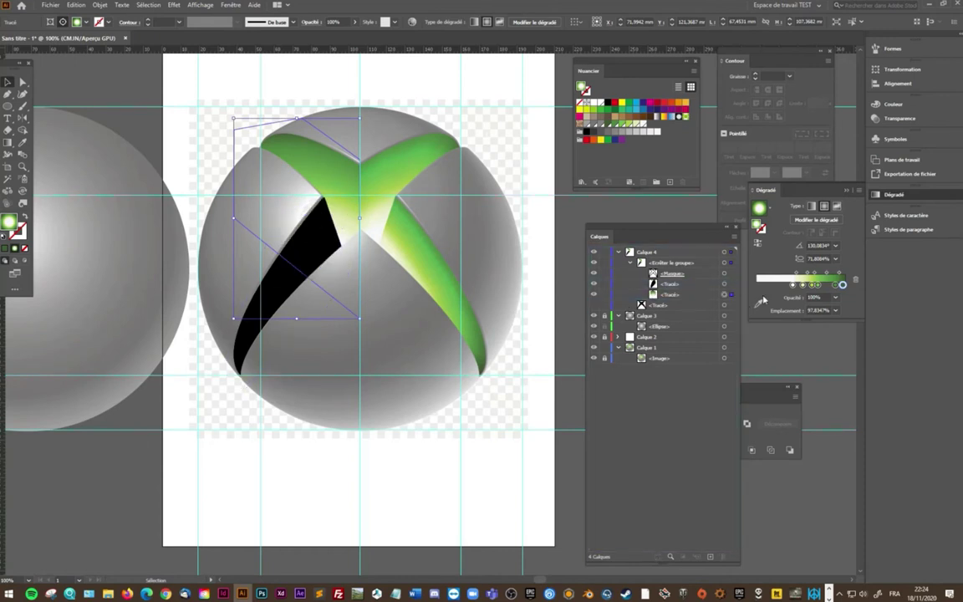
pyautogui.click(724, 284)
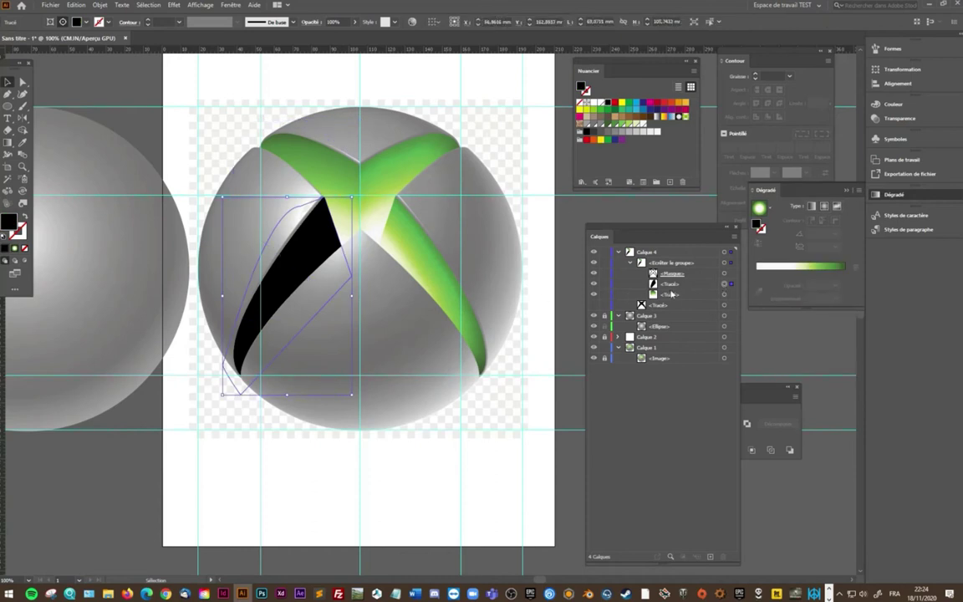
pyautogui.click(15, 248)
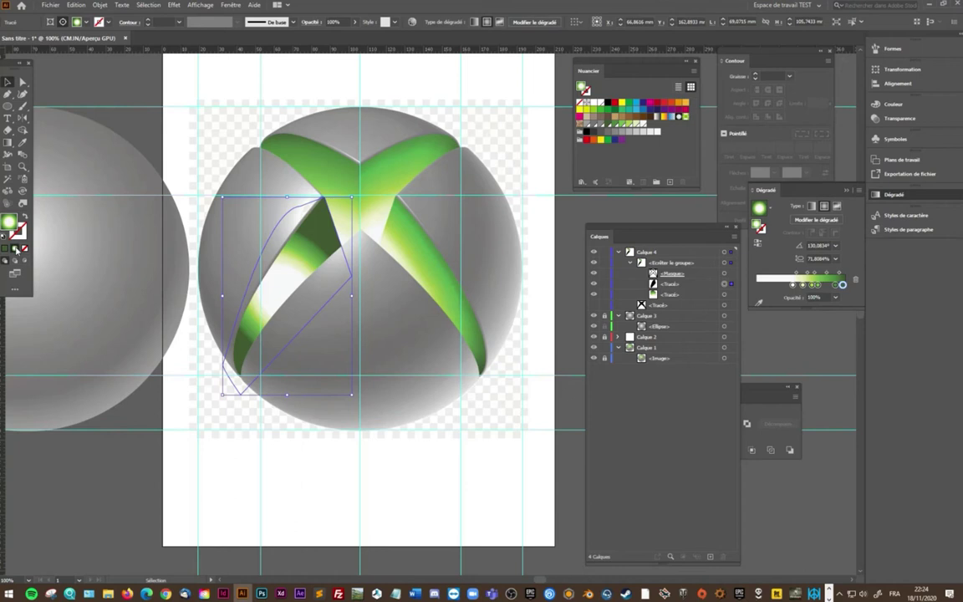
pyautogui.press('g')
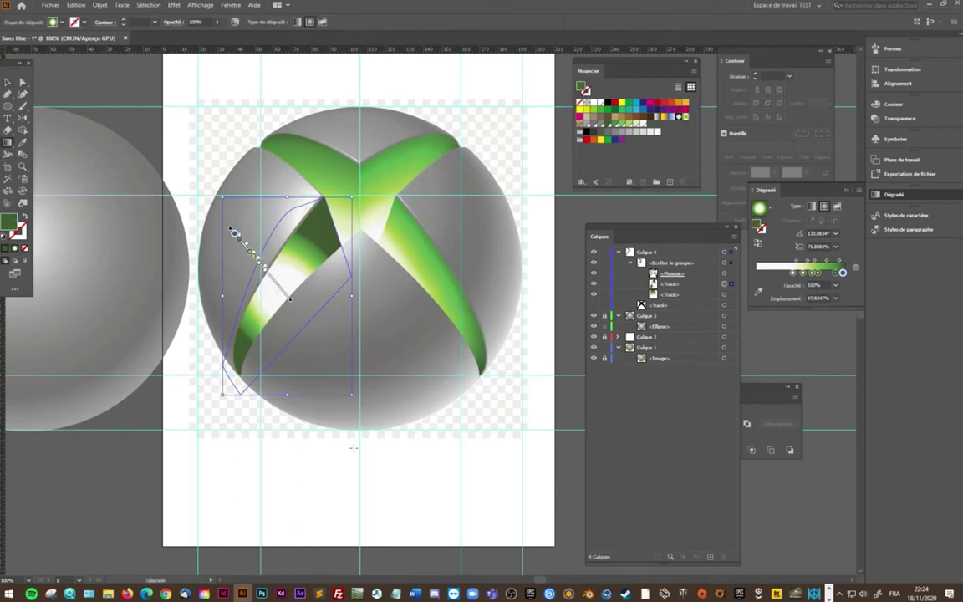
# Aim the gradient up toward the X's centre and shift its origin up the arm
pyautogui.moveTo(275, 410); pyautogui.dragTo(320, 245)
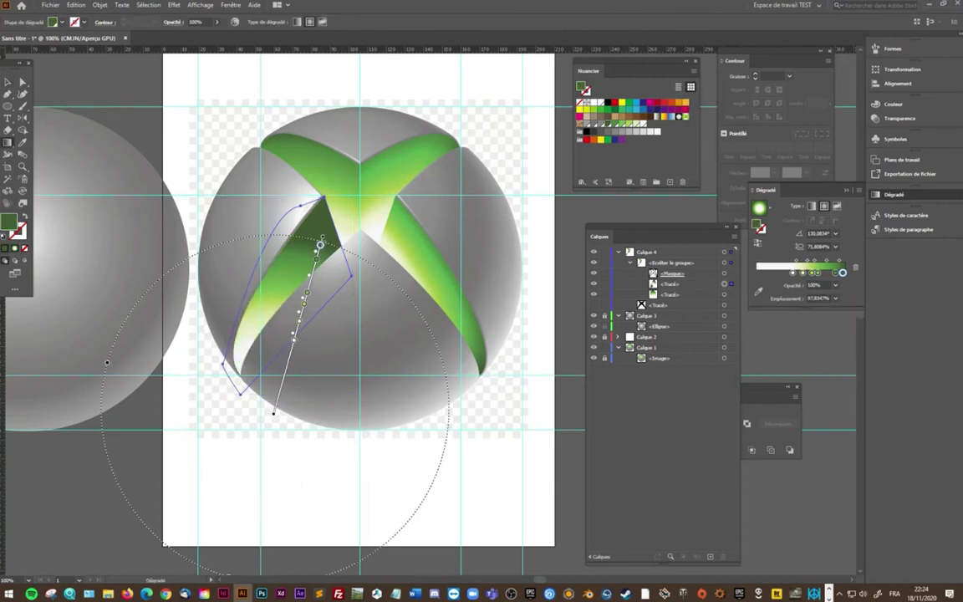
pyautogui.moveTo(262, 293); pyautogui.dragTo(443, 269)
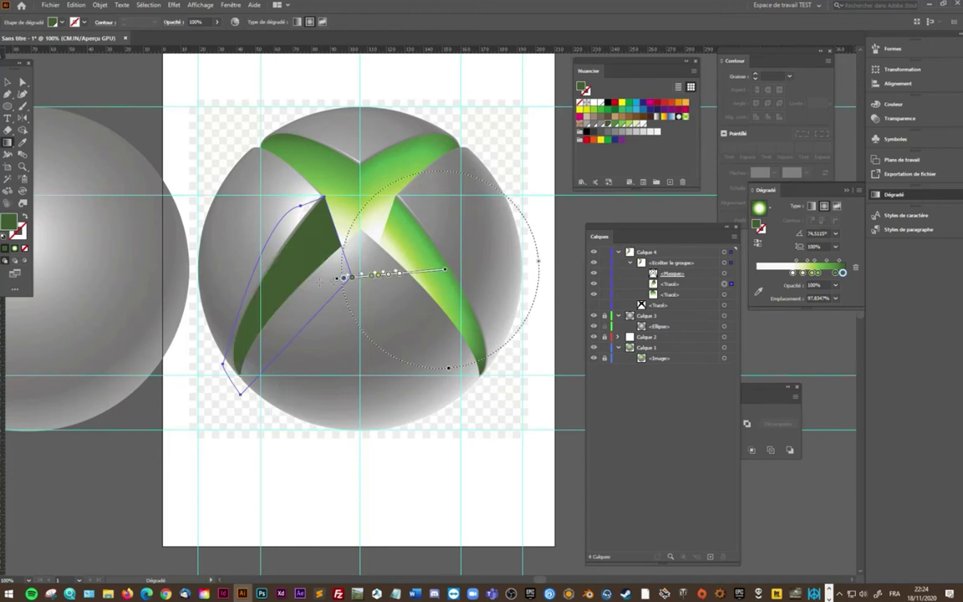
pyautogui.moveTo(262, 293)
pyautogui.mouseDown()
pyautogui.moveTo(253, 296)
pyautogui.moveTo(426, 368)
pyautogui.mouseUp()
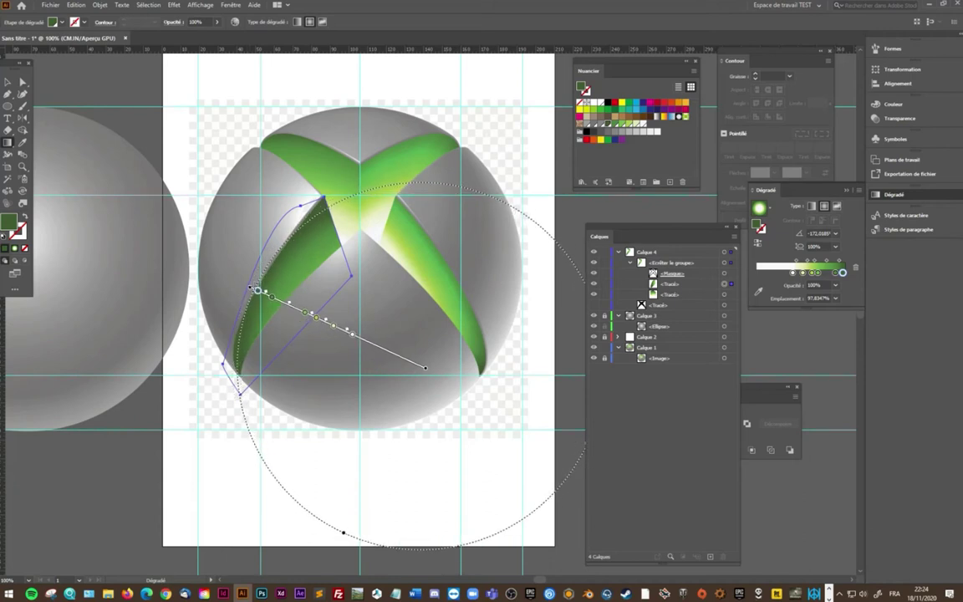
pyautogui.moveTo(262, 295); pyautogui.dragTo(258, 284)
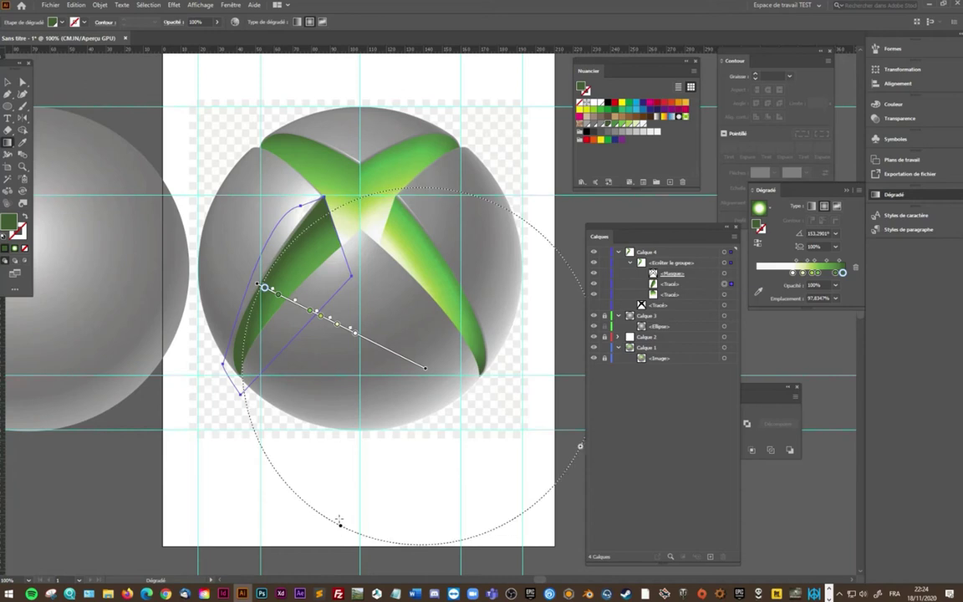
pyautogui.moveTo(330, 524)
pyautogui.mouseDown()
pyautogui.moveTo(309, 589)
pyautogui.moveTo(308, 568)
pyautogui.mouseUp()
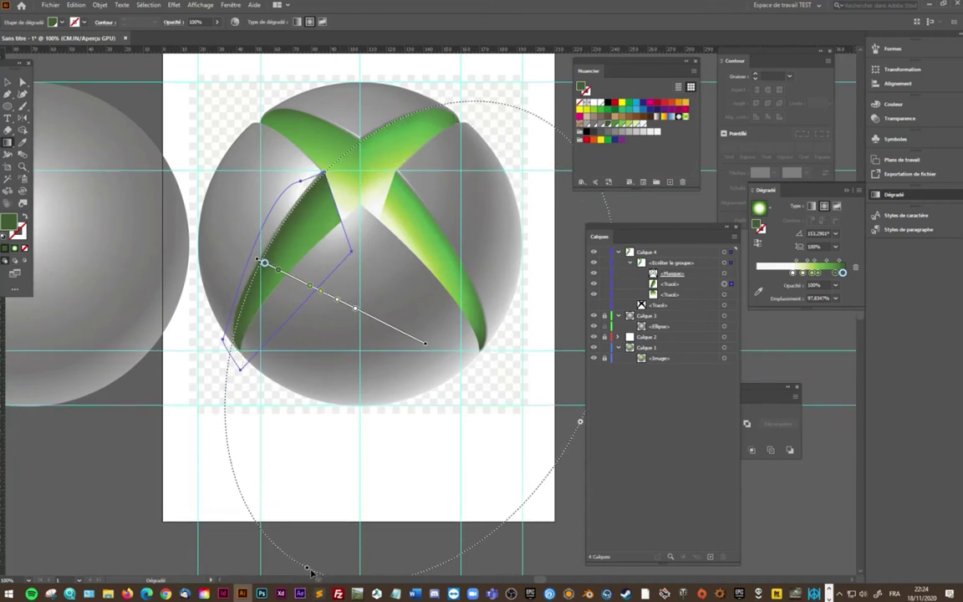
pyautogui.moveTo(290, 279); pyautogui.dragTo(288, 269)
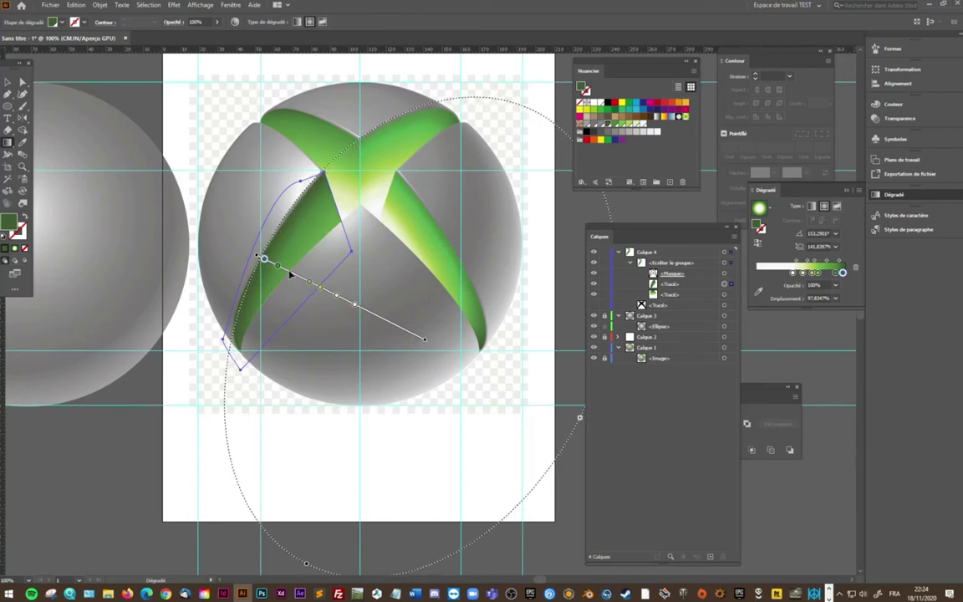
pyautogui.moveTo(290, 269)
pyautogui.mouseDown()
pyautogui.moveTo(307, 231)
pyautogui.moveTo(305, 240)
pyautogui.mouseUp()
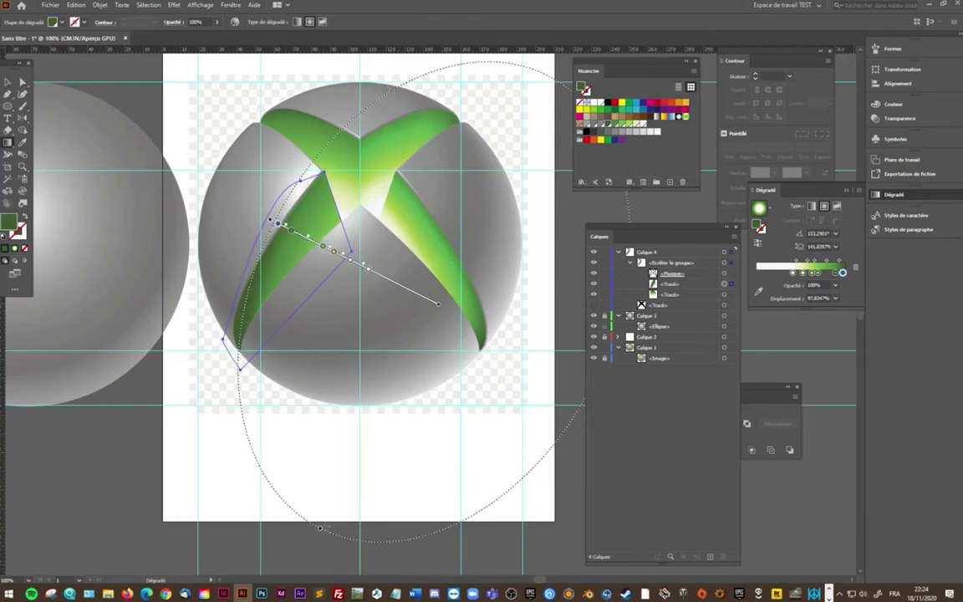
pyautogui.moveTo(320, 530); pyautogui.dragTo(337, 496)
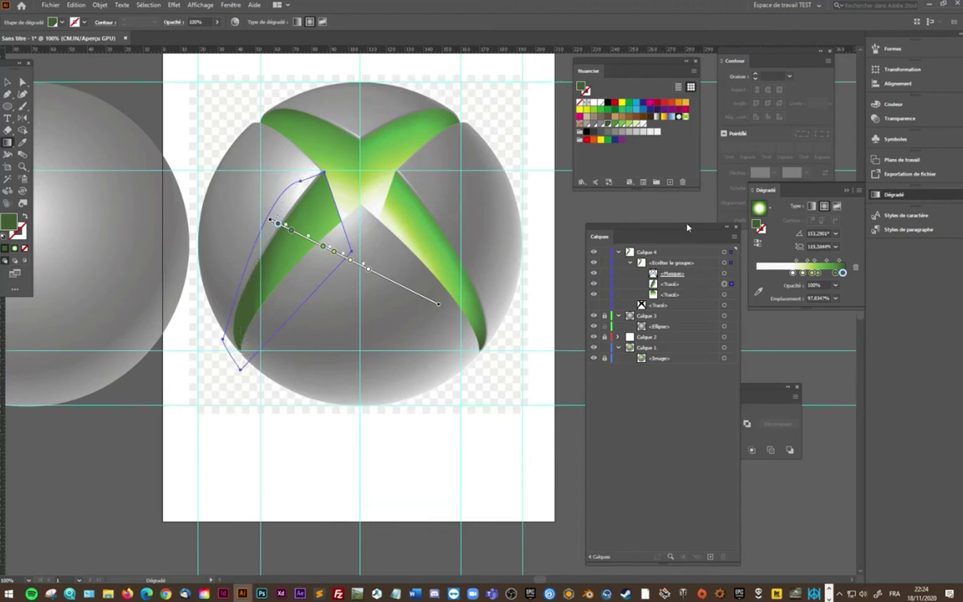
# Shrink and stretch the radial gradient, then reposition its pale and green stops near 72%
pyautogui.moveTo(687, 230); pyautogui.dragTo(731, 236)
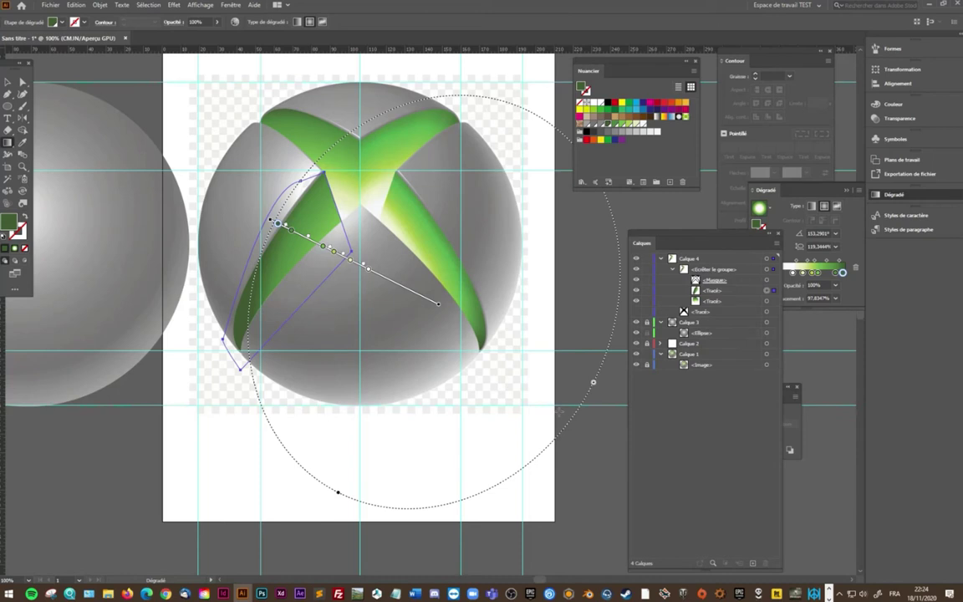
pyautogui.moveTo(595, 387); pyautogui.dragTo(562, 380)
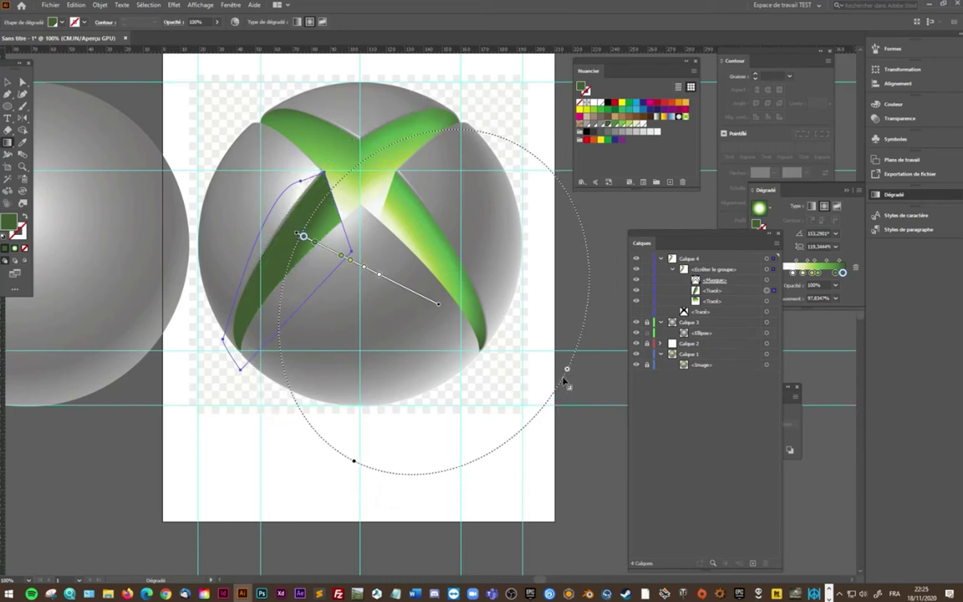
pyautogui.moveTo(356, 459); pyautogui.dragTo(343, 482)
pyautogui.moveTo(410, 291); pyautogui.dragTo(364, 303)
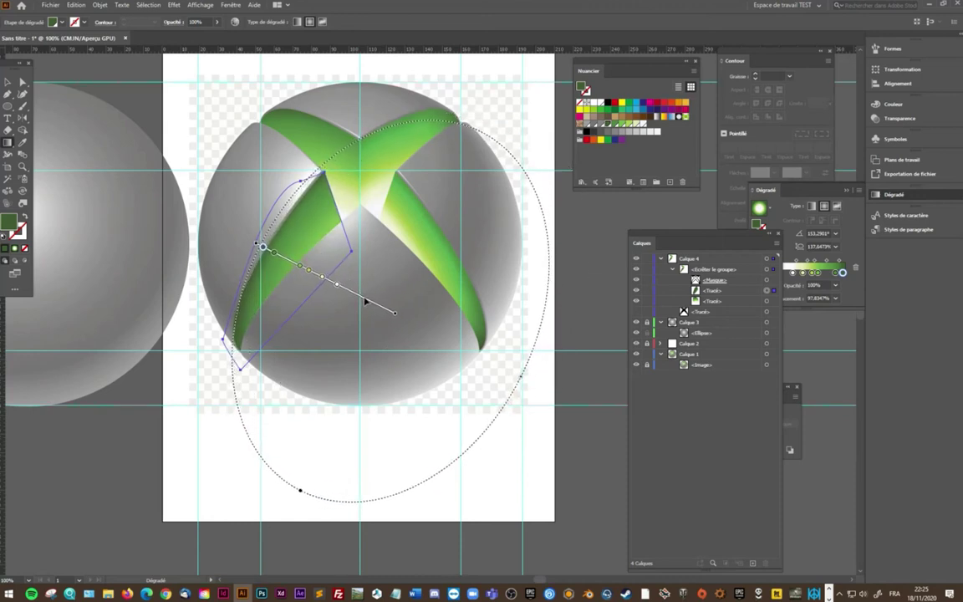
pyautogui.moveTo(300, 271)
pyautogui.mouseDown()
pyautogui.moveTo(262, 247)
pyautogui.moveTo(288, 264)
pyautogui.mouseUp()
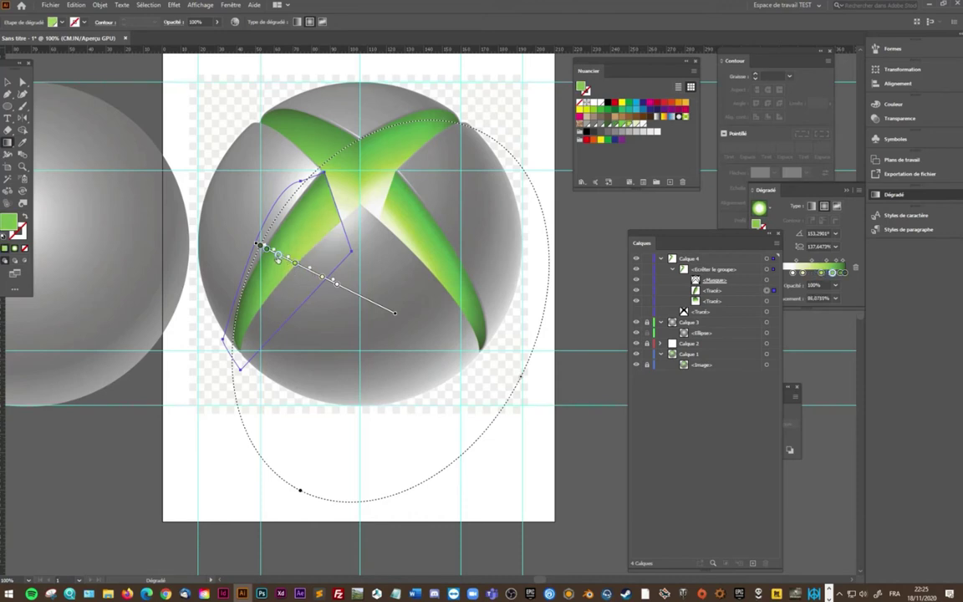
pyautogui.scroll(1, 282, 259)
pyautogui.moveTo(314, 274); pyautogui.dragTo(289, 261)
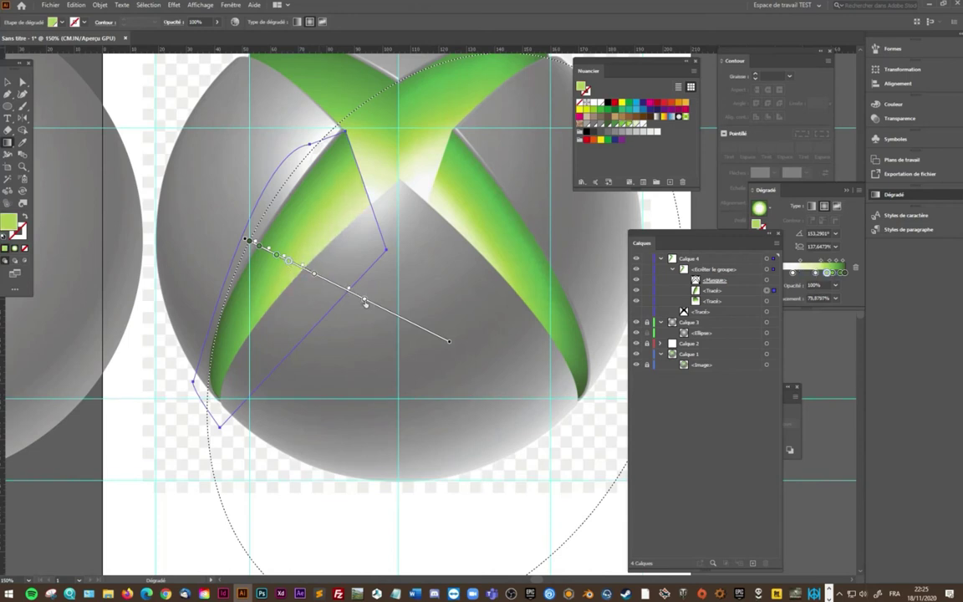
pyautogui.click(325, 280)
pyautogui.click(304, 270)
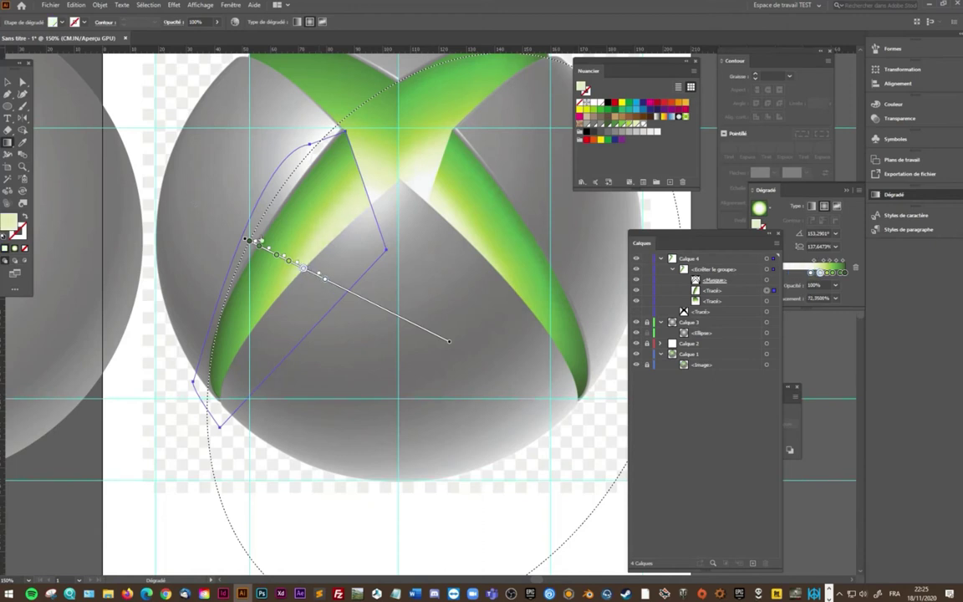
pyautogui.press('v')
pyautogui.click(455, 443)
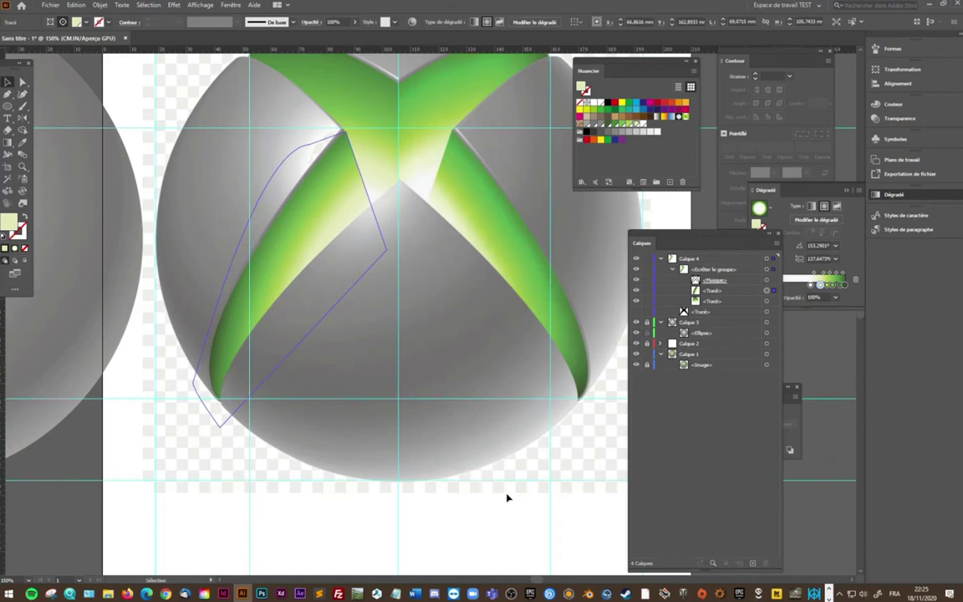
# Duplicate the two green arm shapes and rotate the copies 180° around the X
pyautogui.scroll(-2, 421, 253)
pyautogui.scroll(-1, 422, 258)
pyautogui.scroll(1, 422, 257)
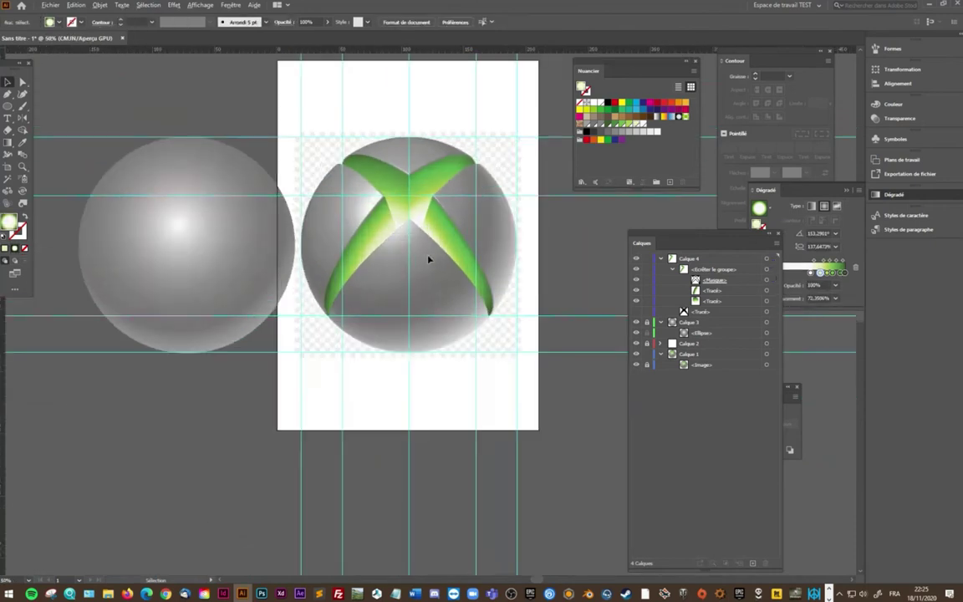
pyautogui.click(742, 290)
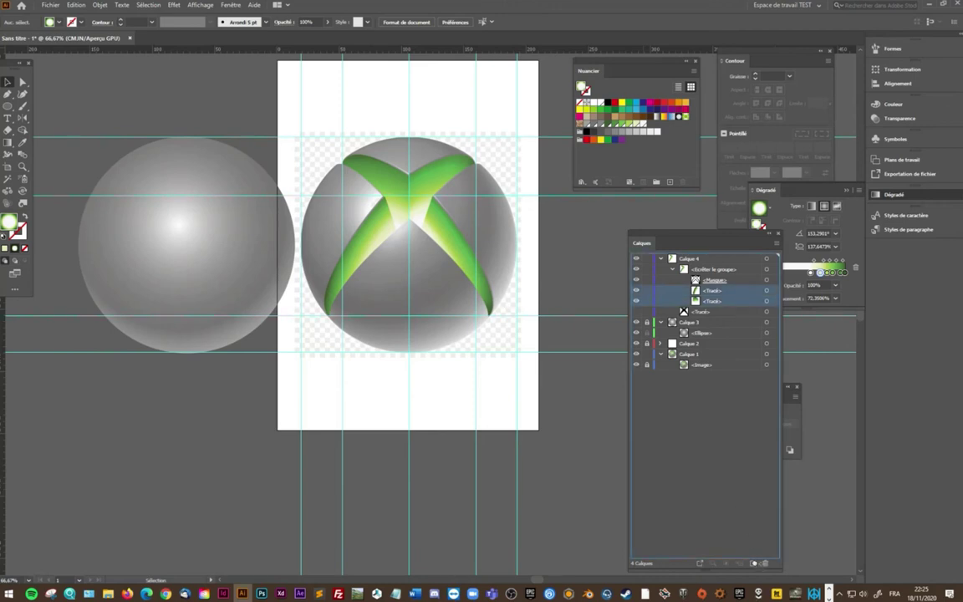
pyautogui.click(753, 563)
pyautogui.click(766, 290)
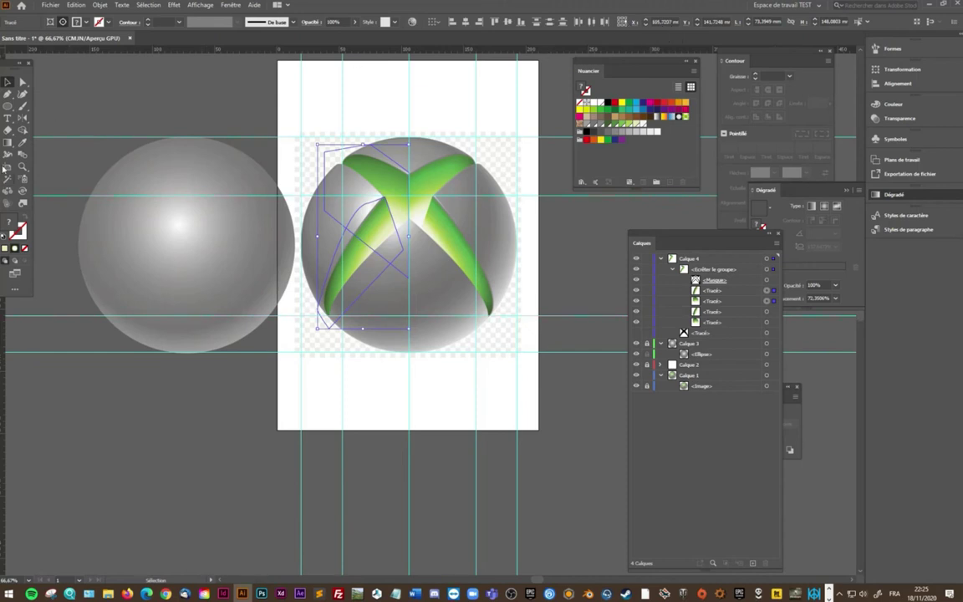
pyautogui.press('a')
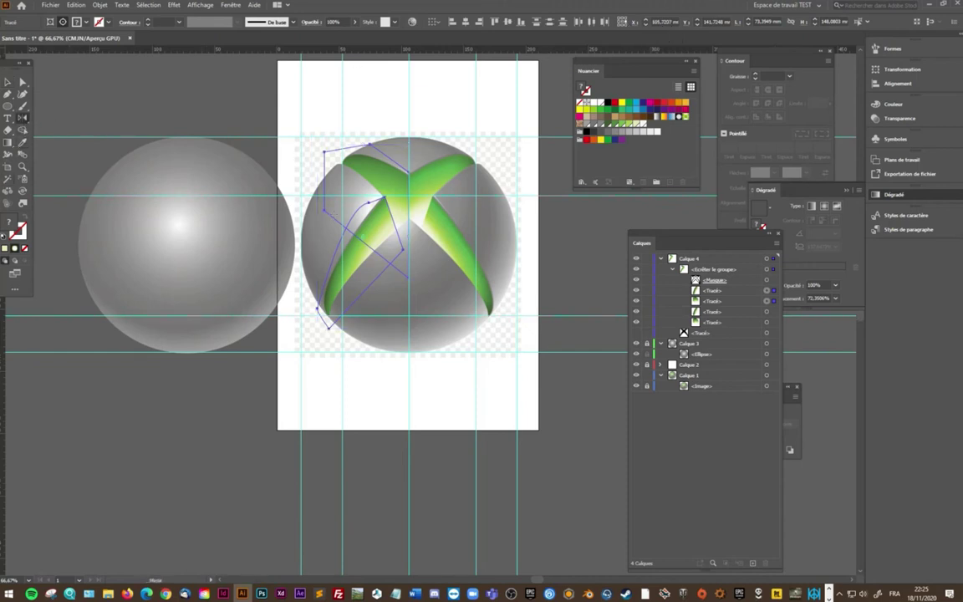
pyautogui.moveTo(383, 228)
pyautogui.mouseDown()
pyautogui.moveTo(525, 230)
pyautogui.moveTo(142, 260)
pyautogui.mouseUp()
pyautogui.click(6, 81)
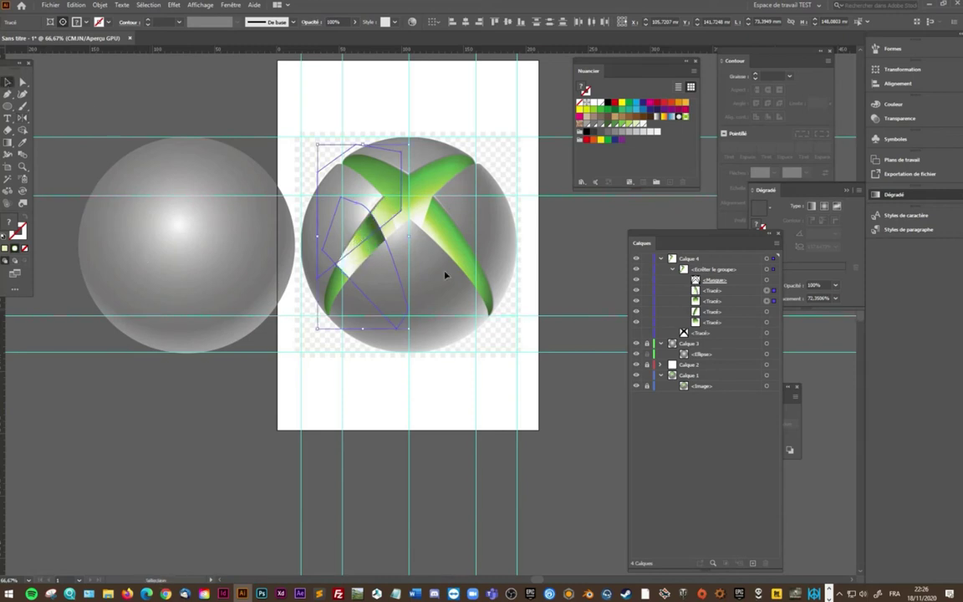
# Move the rotated copies over the X's right arm and hide the Calque 1 reference image
pyautogui.press('Right')
pyautogui.press('Right')
pyautogui.press('Right')
pyautogui.press('Right')
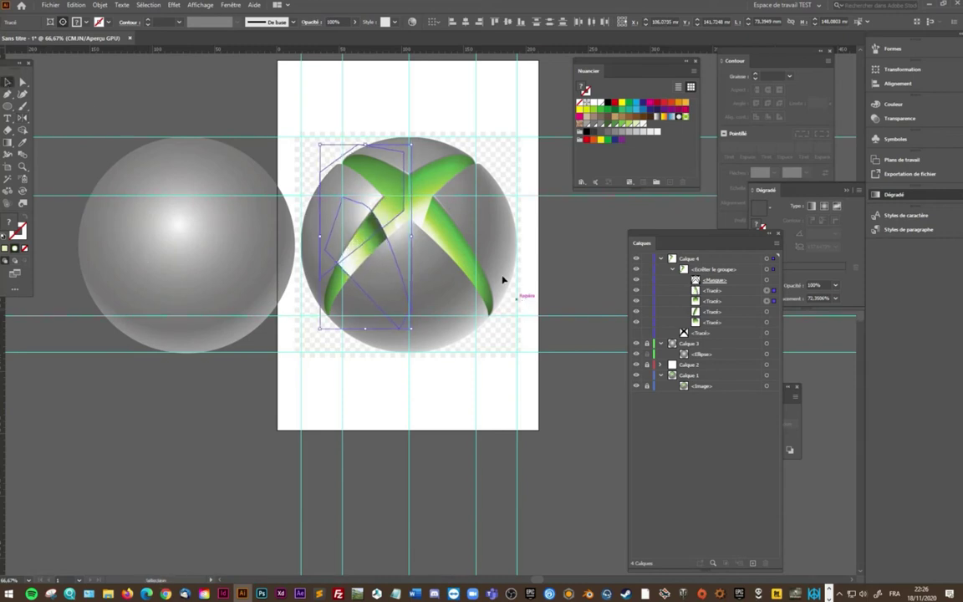
pyautogui.press('Right')
pyautogui.press('Right')
pyautogui.press('Right')
pyautogui.press('Right')
pyautogui.press('Right')
pyautogui.press('Right')
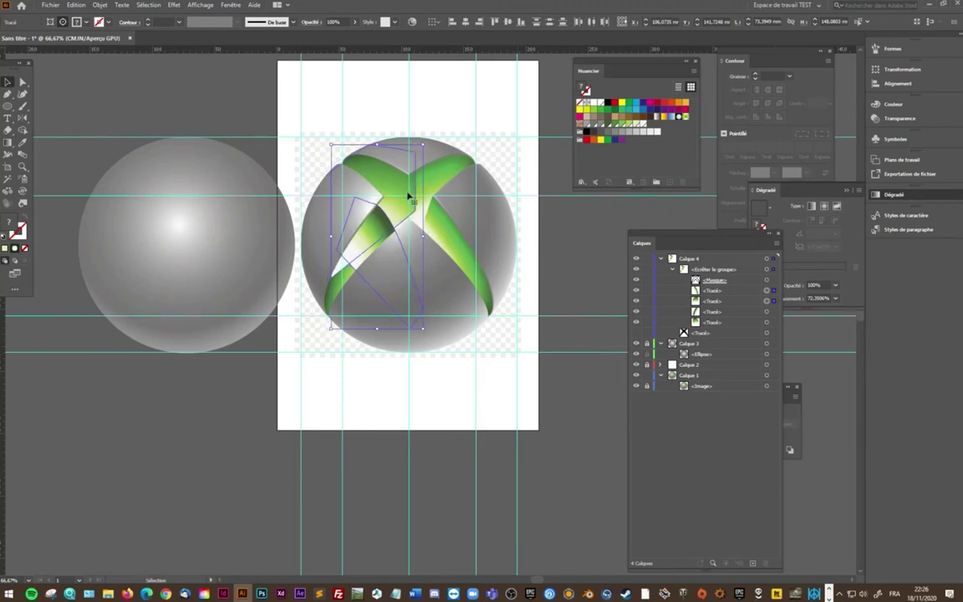
pyautogui.press('Right')
pyautogui.press('Right')
pyautogui.moveTo(402, 187); pyautogui.dragTo(476, 191)
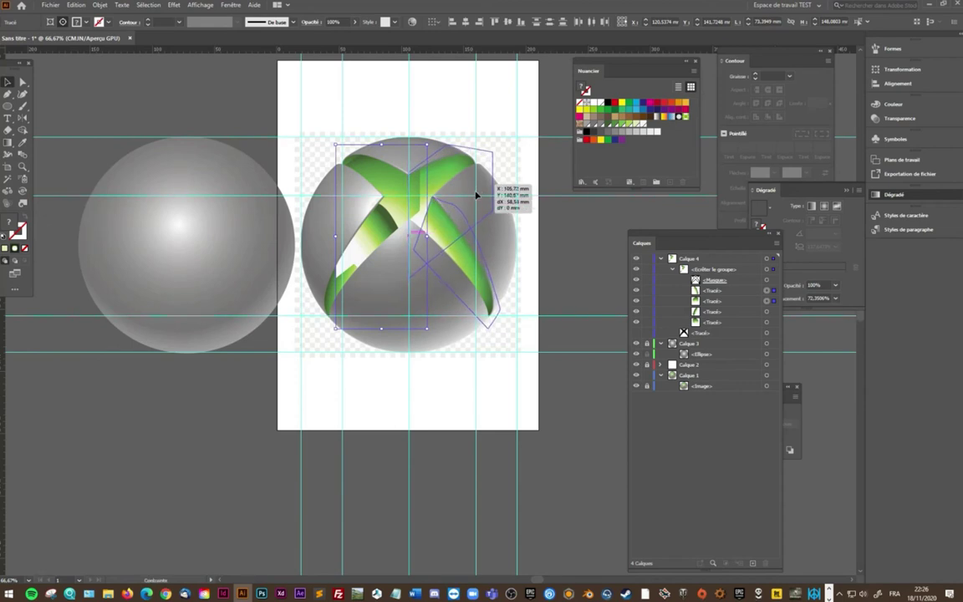
pyautogui.moveTo(476, 194); pyautogui.dragTo(477, 195)
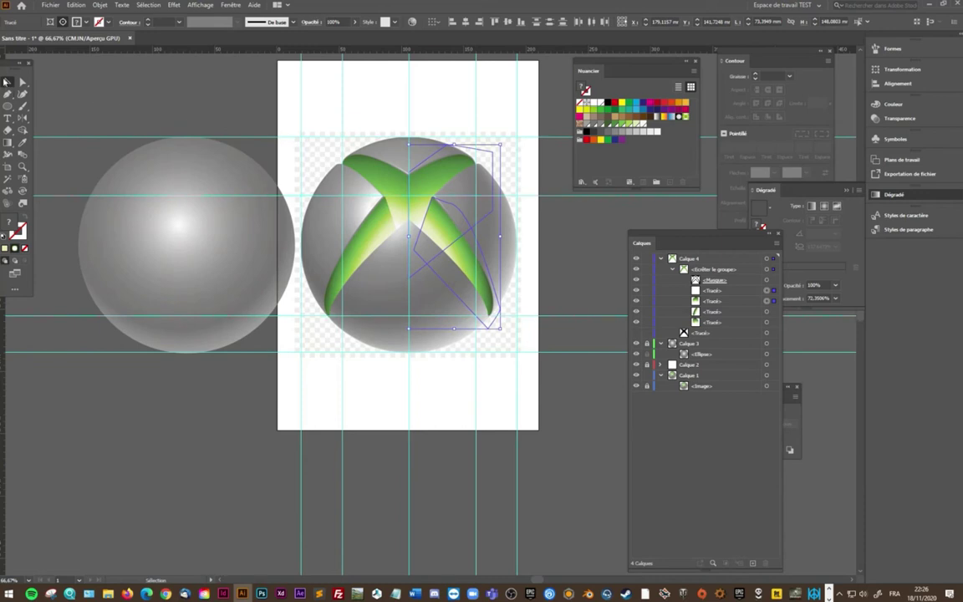
pyautogui.click(637, 387)
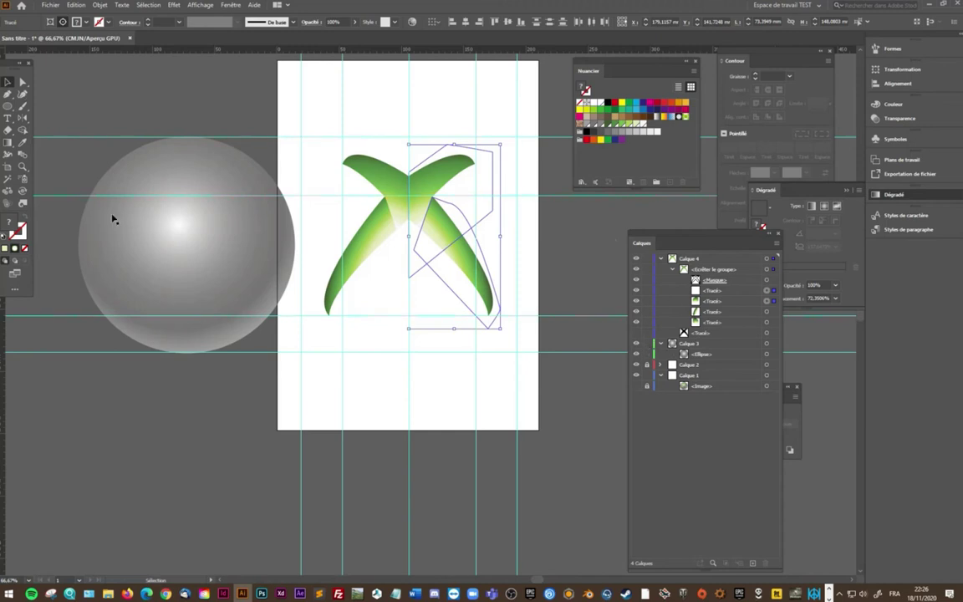
# Drag the grey gradient sphere right until it sits centred behind the green X
pyautogui.click(159, 252)
pyautogui.press('g')
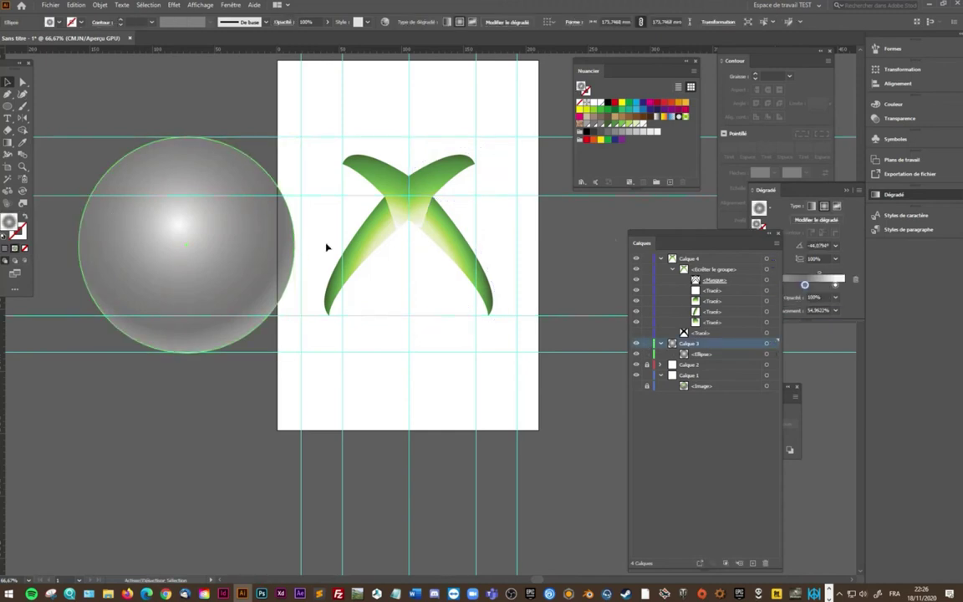
pyautogui.press('v')
pyautogui.moveTo(157, 232); pyautogui.dragTo(365, 226)
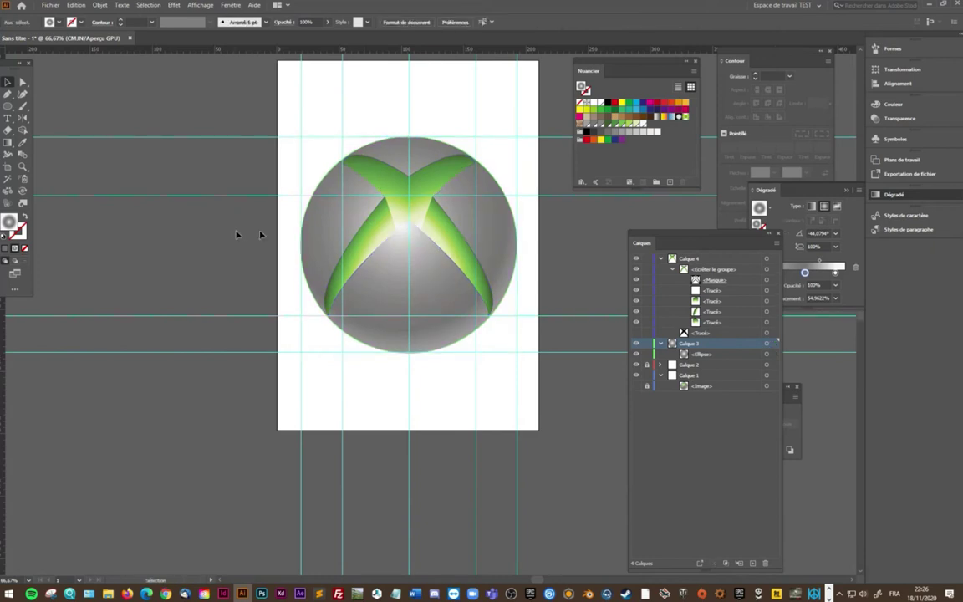
pyautogui.scroll(1, 394, 185)
pyautogui.scroll(2, 394, 185)
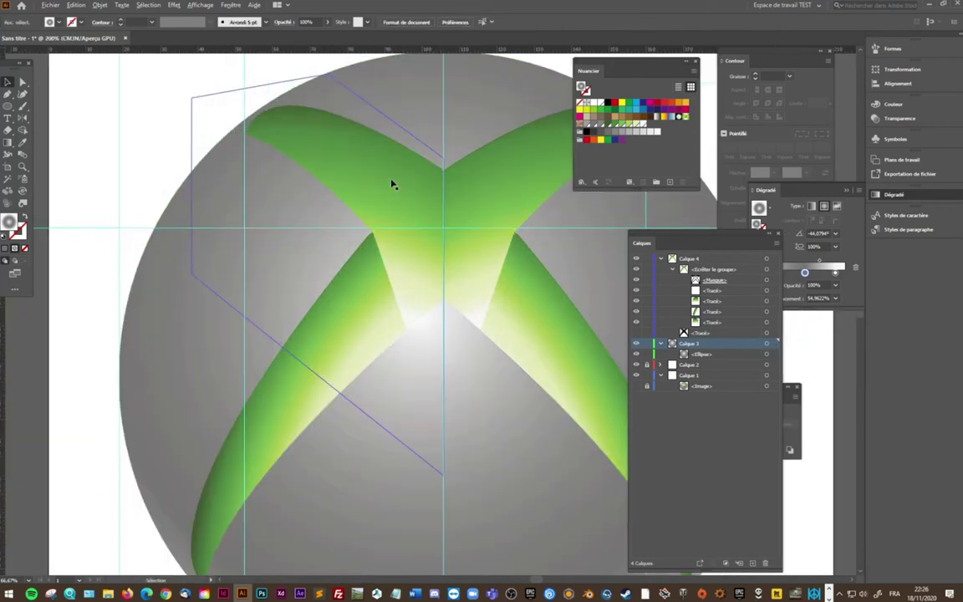
pyautogui.scroll(-1, 394, 185)
pyautogui.scroll(-1, 394, 185)
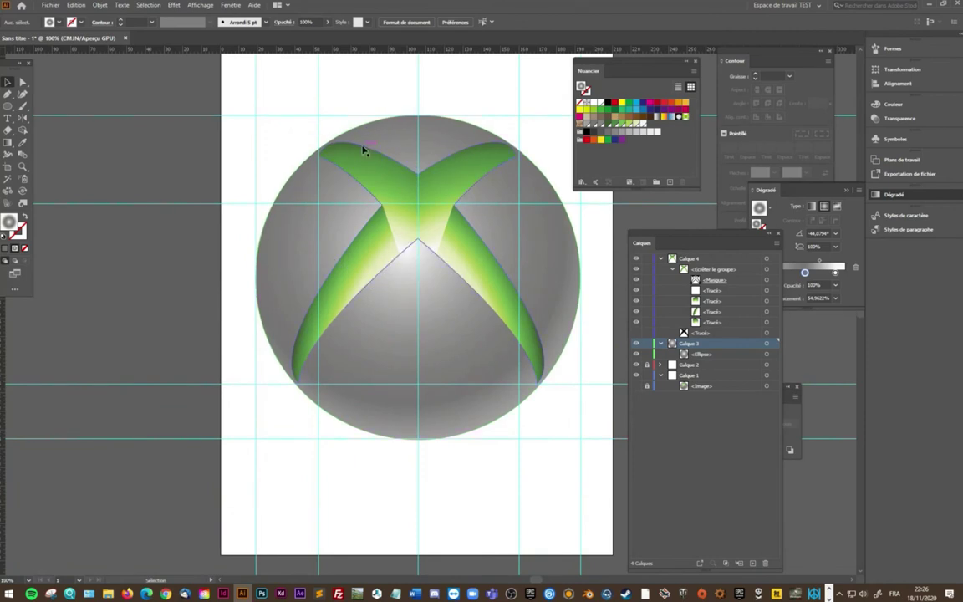
pyautogui.scroll(1, 365, 150)
pyautogui.scroll(2, 351, 153)
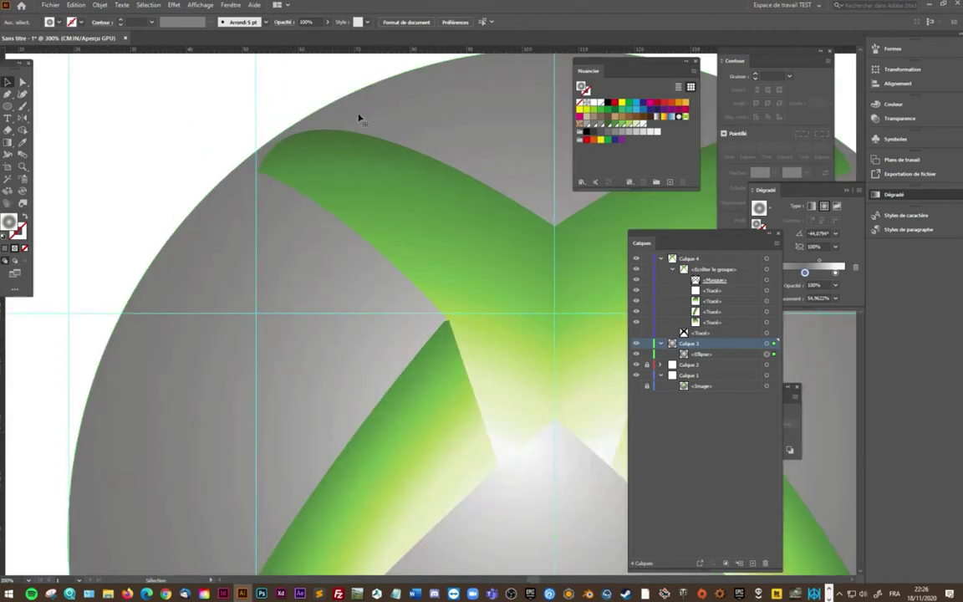
# Add an anchor point on the sphere's edge beside the X's upper-left arm
pyautogui.click(360, 118)
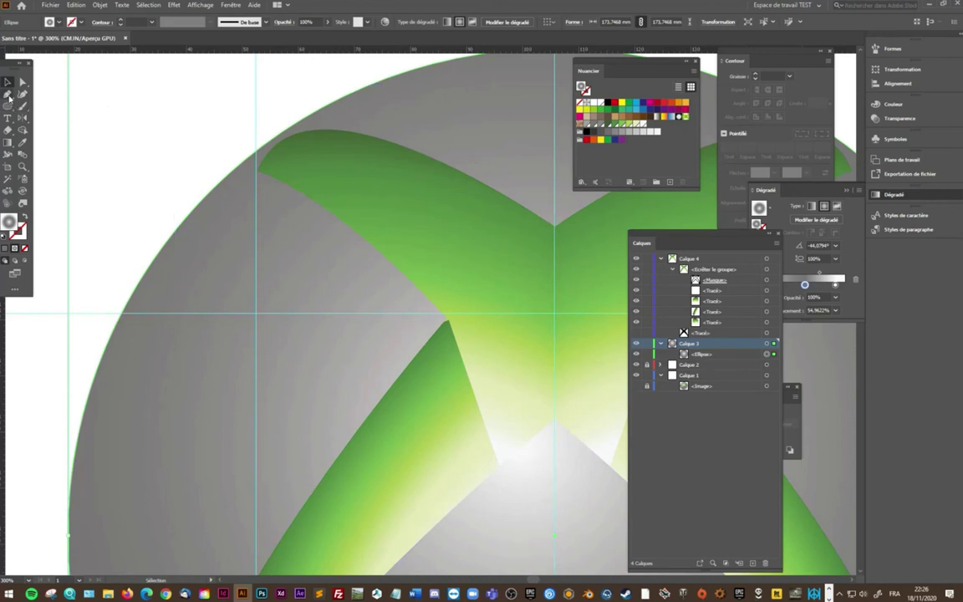
pyautogui.click(8, 95)
pyautogui.press('+')
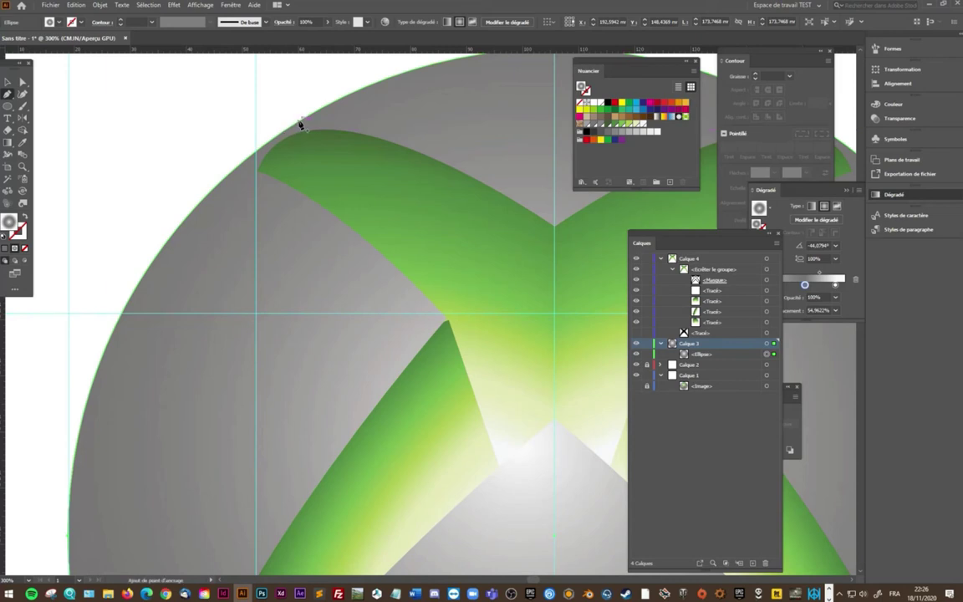
pyautogui.click(302, 125)
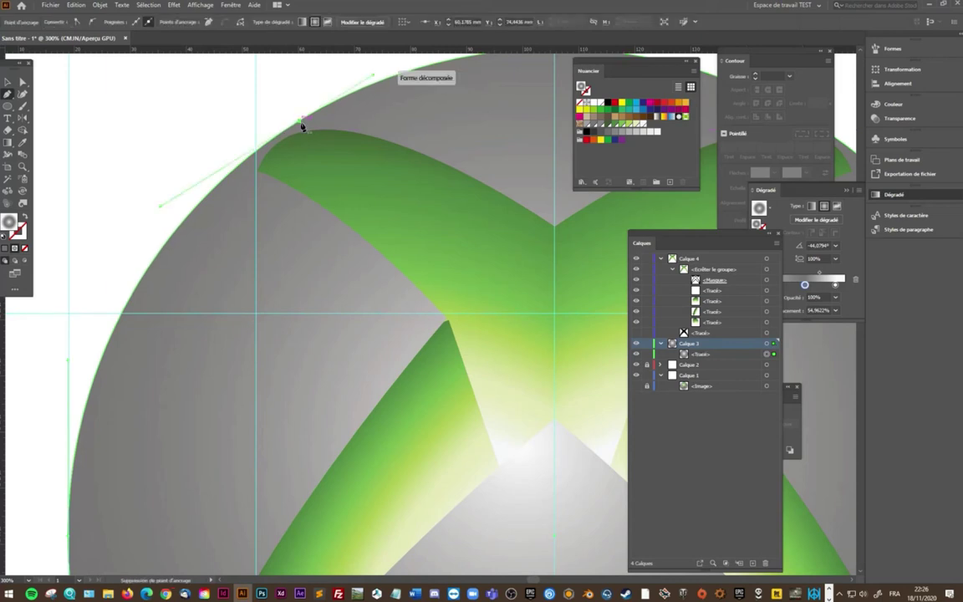
pyautogui.press('p')
pyautogui.press('+')
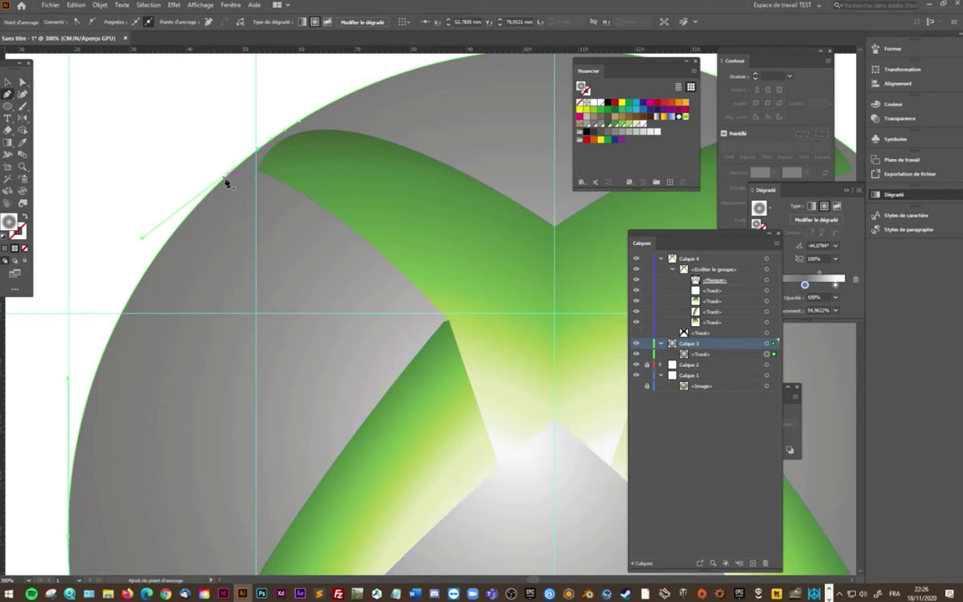
# Drag the sphere's edge anchors up-right and down to form the notch
pyautogui.click(22, 81)
pyautogui.click(152, 100)
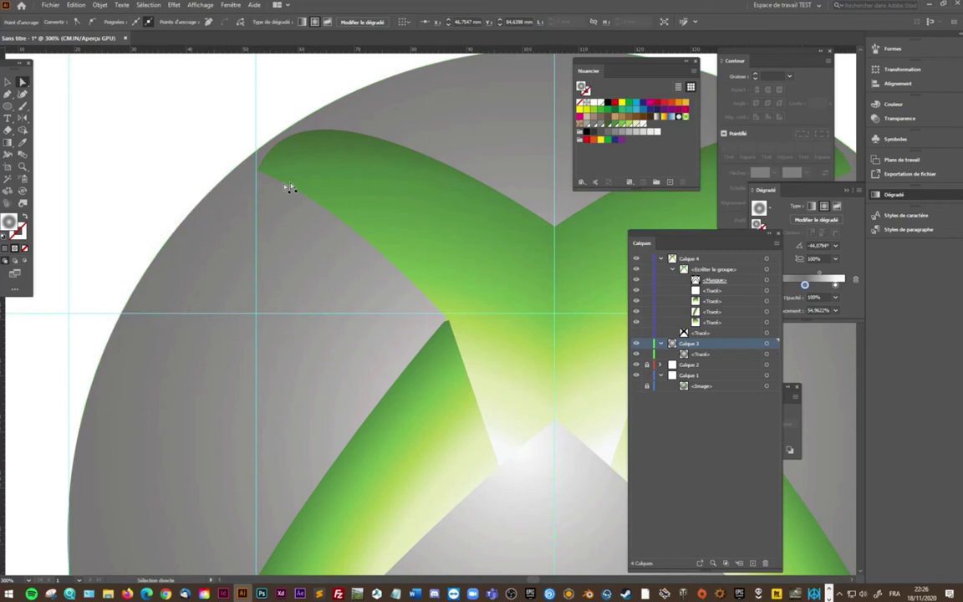
pyautogui.click(252, 154)
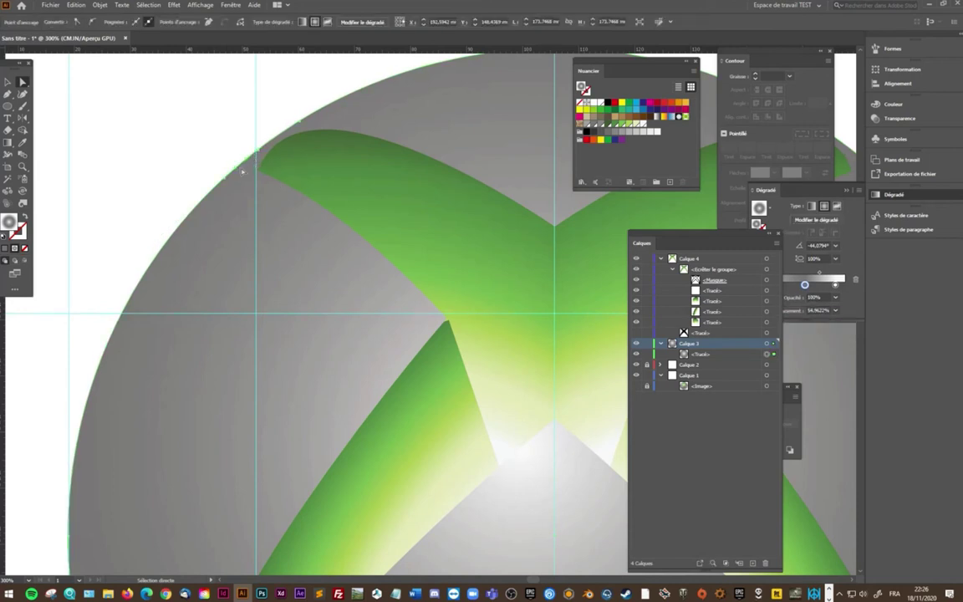
pyautogui.scroll(1, 243, 172)
pyautogui.click(234, 184)
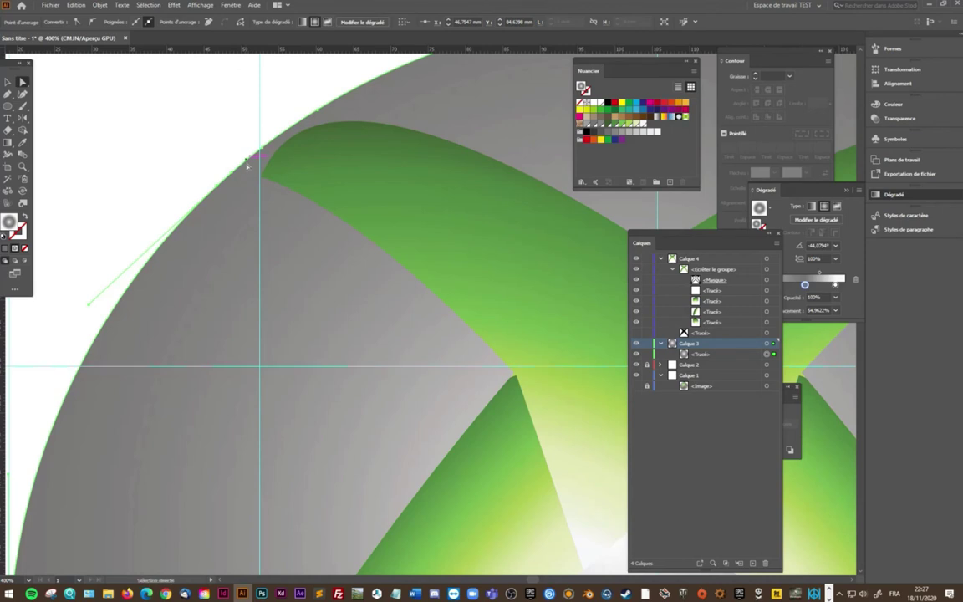
pyautogui.moveTo(234, 177); pyautogui.dragTo(252, 165)
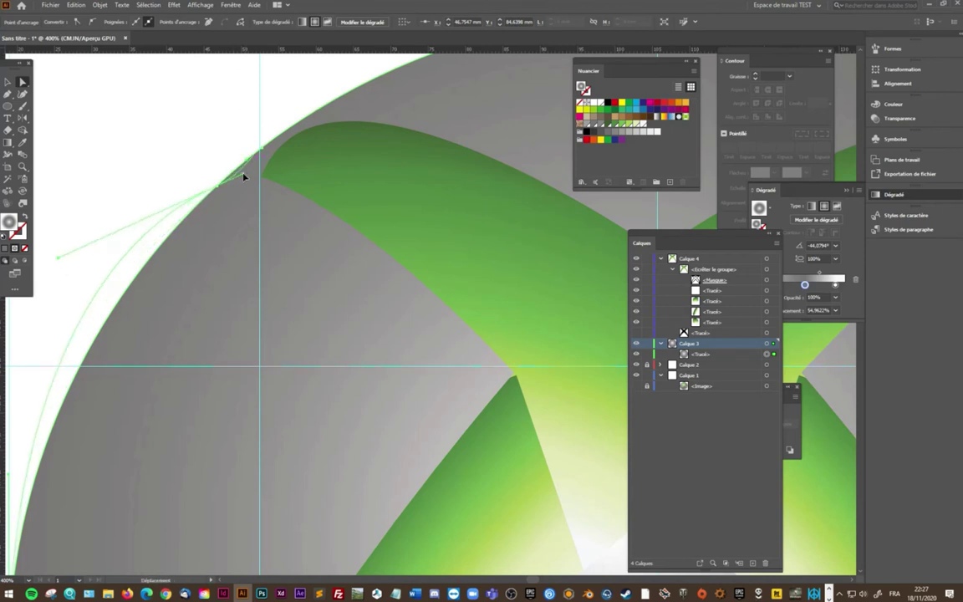
pyautogui.moveTo(264, 155); pyautogui.dragTo(261, 174)
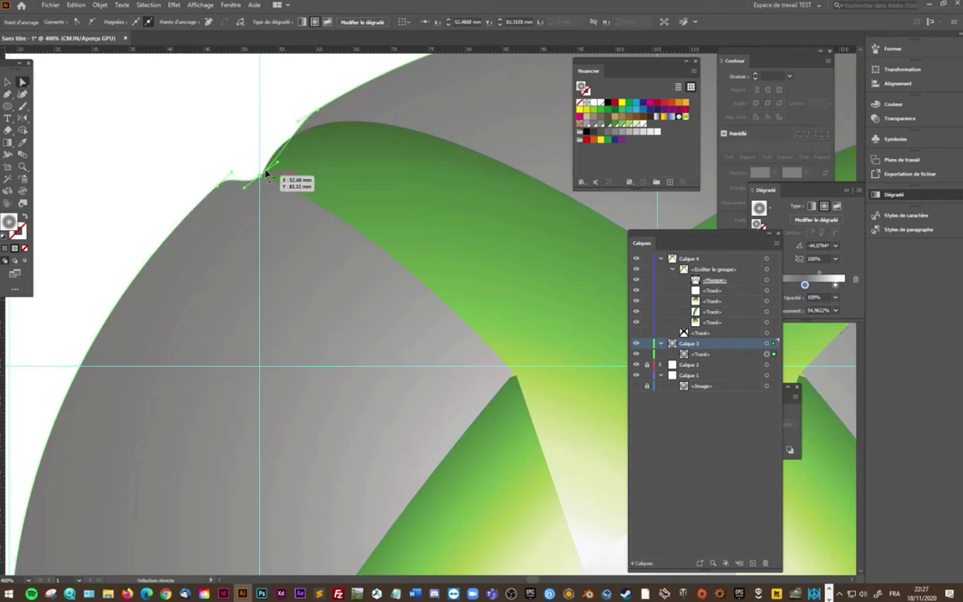
# Pull out a curve handle and move the left anchor to round the notch
pyautogui.click(7, 94)
pyautogui.moveTo(277, 165); pyautogui.dragTo(269, 158)
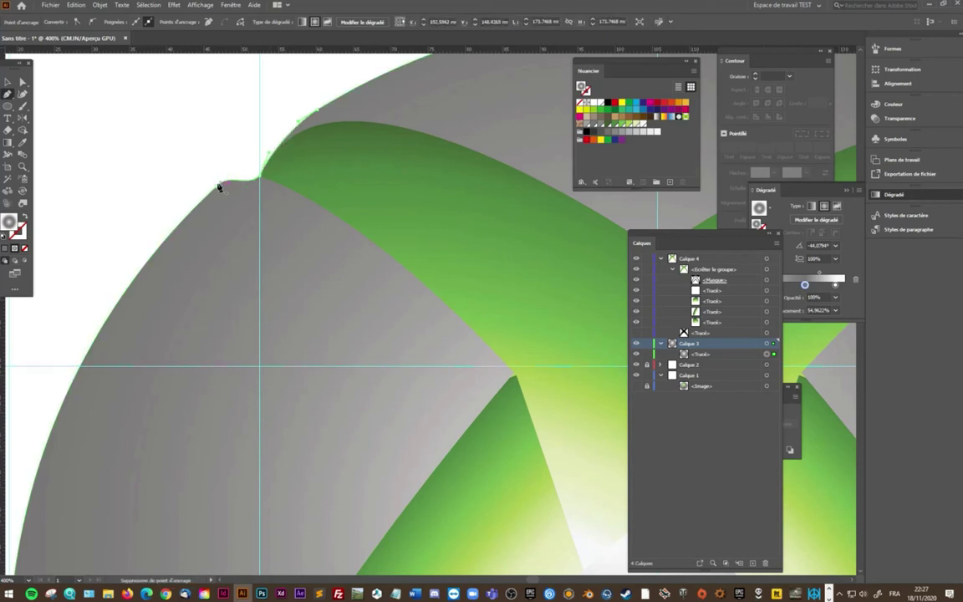
pyautogui.click(22, 81)
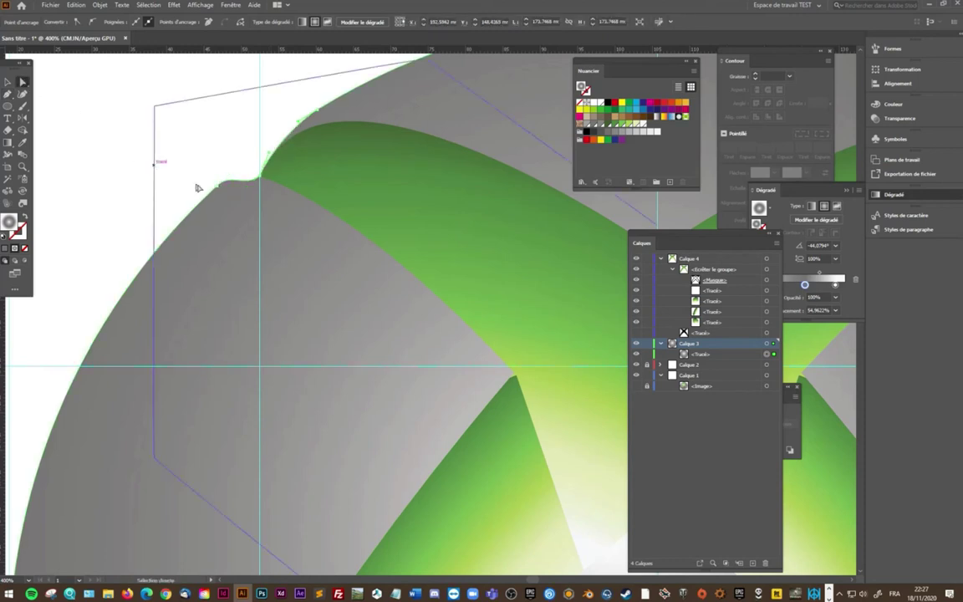
pyautogui.click(245, 188)
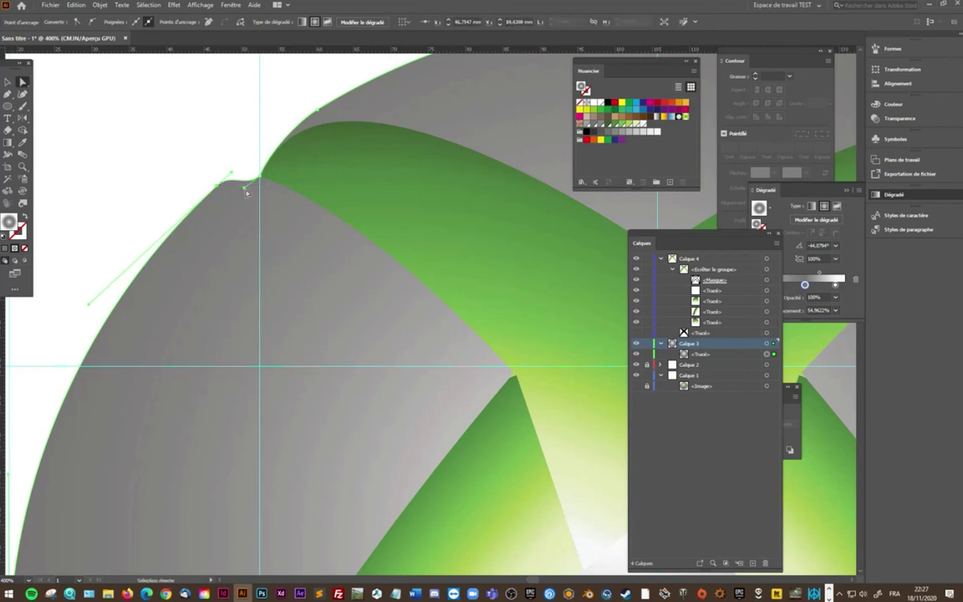
pyautogui.moveTo(246, 190); pyautogui.dragTo(236, 165)
# Align the notch anchor with the arm's tip and nudge it into final position
pyautogui.hotkey('ctrl', '1')
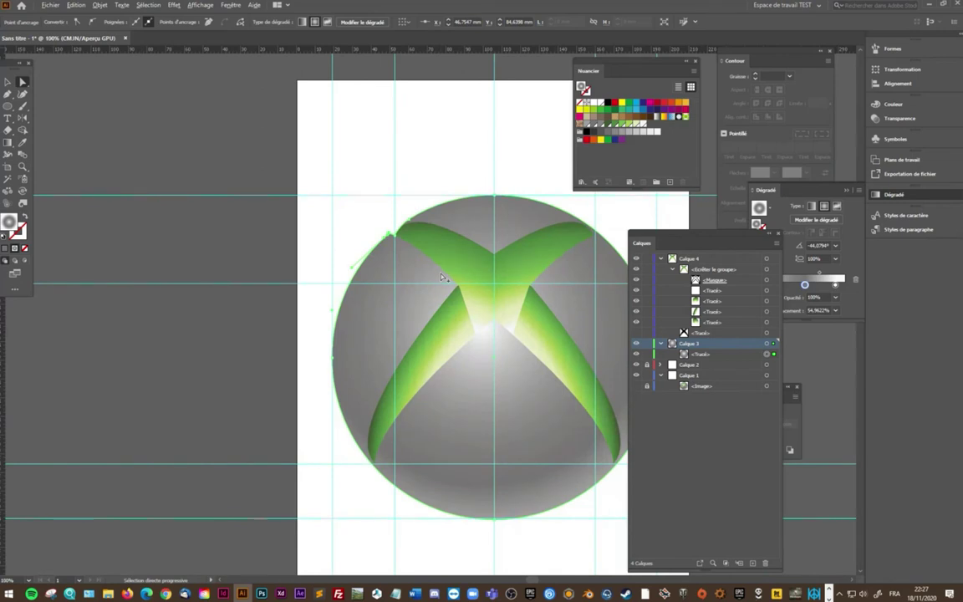
pyautogui.scroll(4, 391, 231)
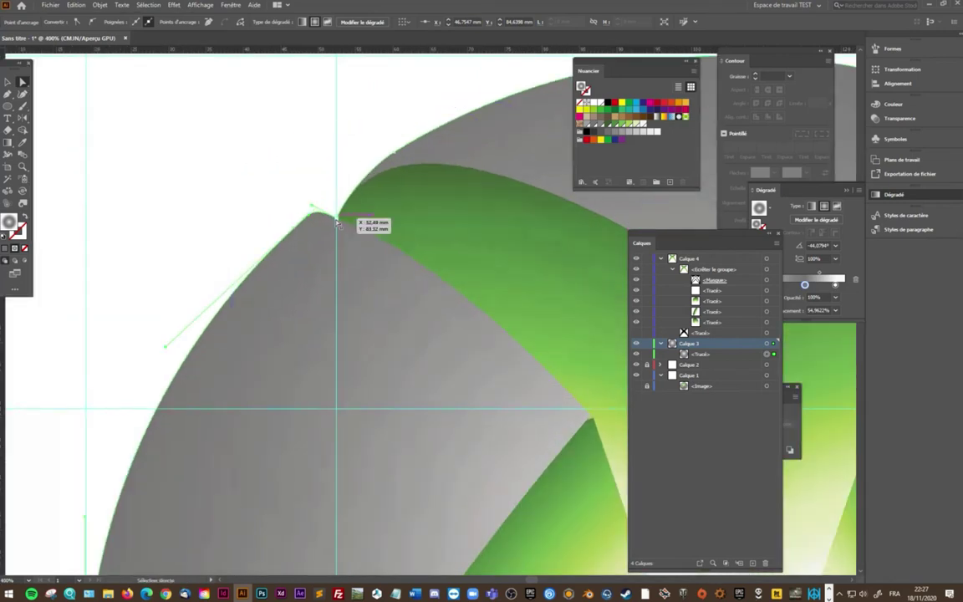
pyautogui.moveTo(336, 222); pyautogui.dragTo(335, 219)
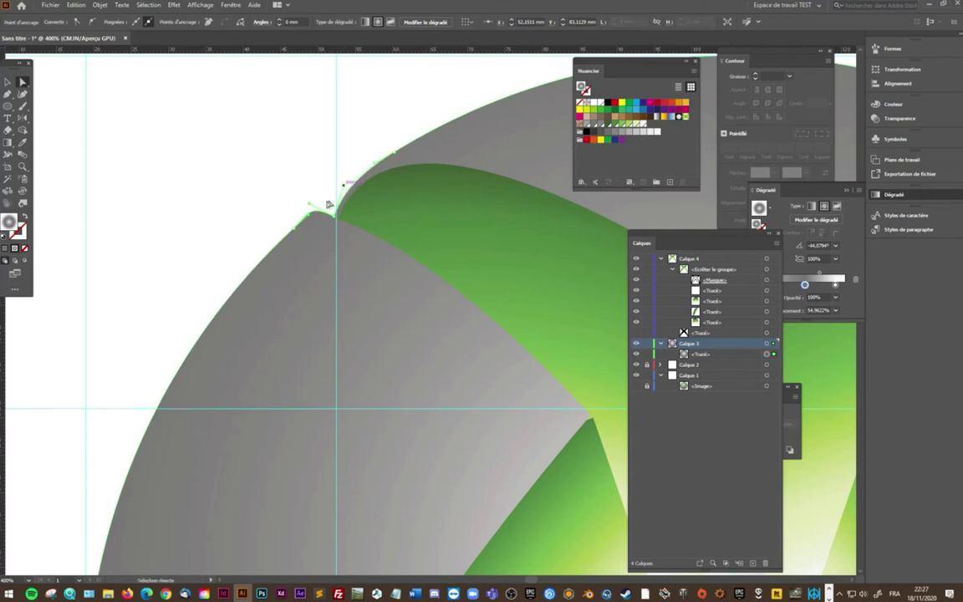
pyautogui.moveTo(310, 205); pyautogui.dragTo(317, 210)
pyautogui.scroll(-3, 301, 172)
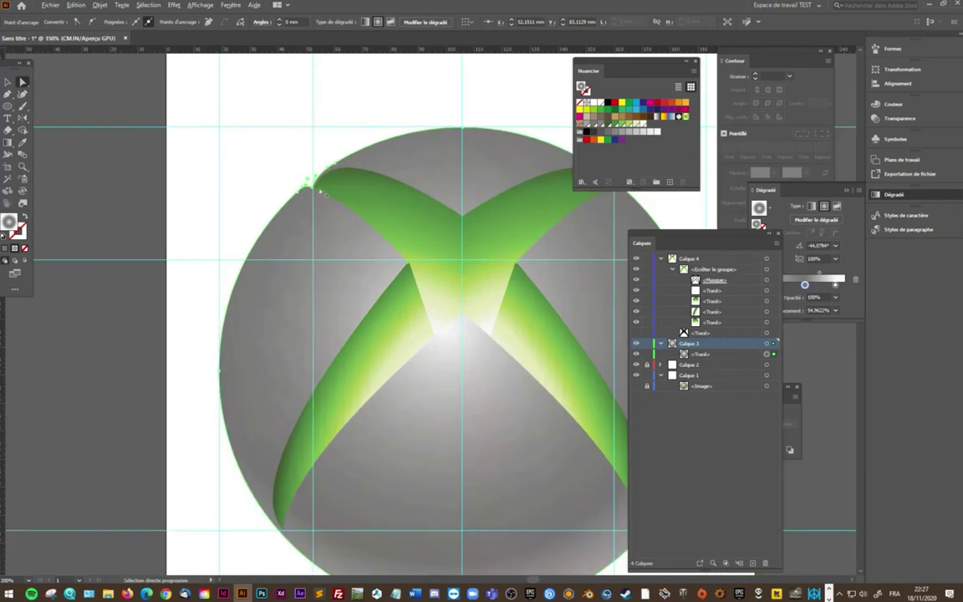
pyautogui.moveTo(535, 580); pyautogui.dragTo(542, 580)
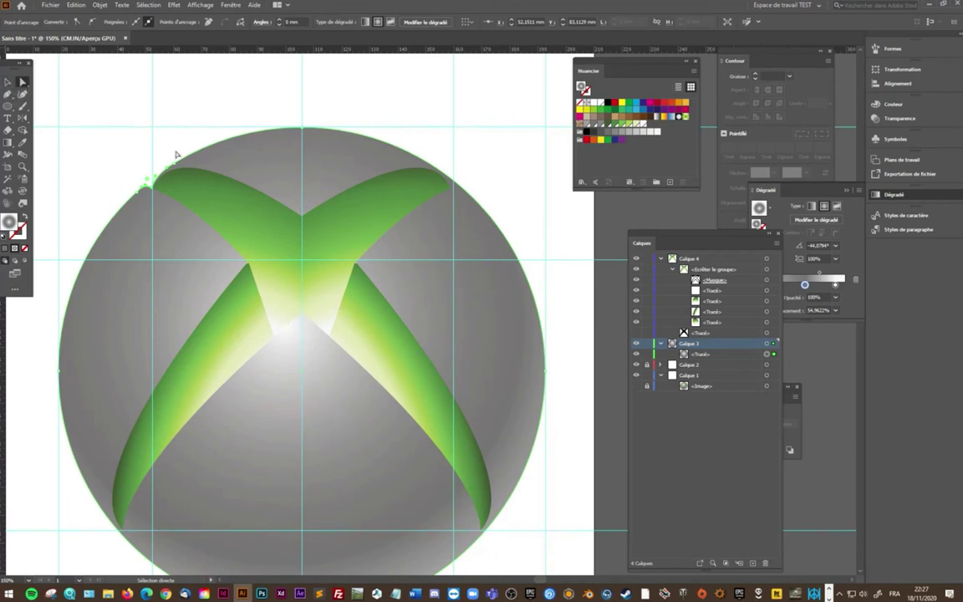
pyautogui.scroll(3, 473, 173)
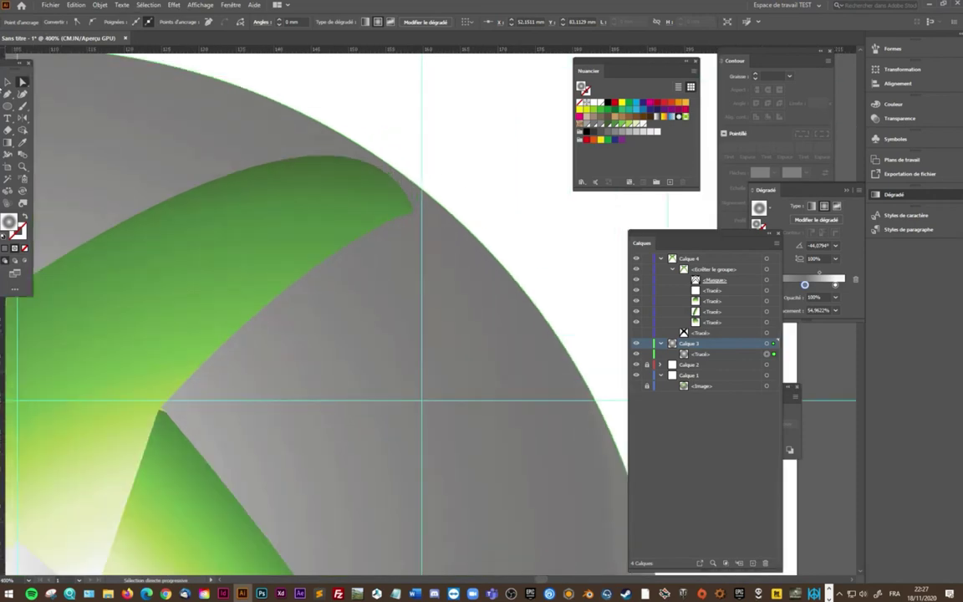
# Add two anchors on the edge by the upper-right arm and pull the notch anchor down
pyautogui.press('+')
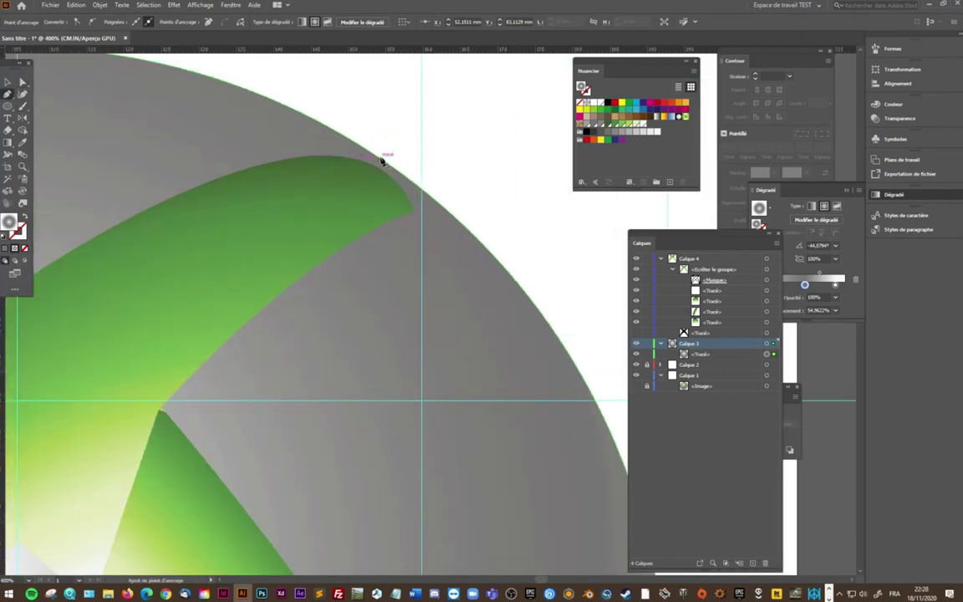
pyautogui.click(381, 161)
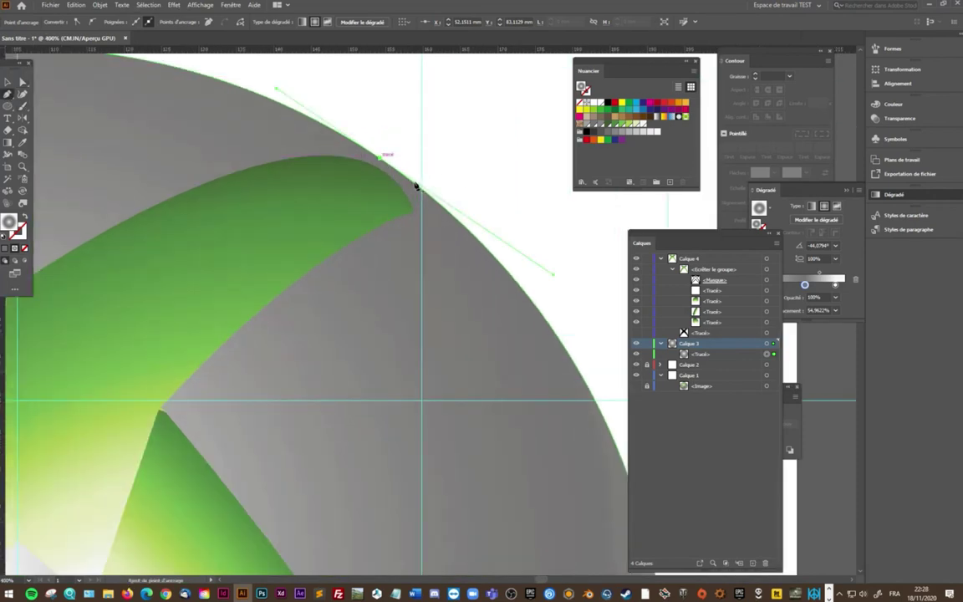
pyautogui.click(451, 218)
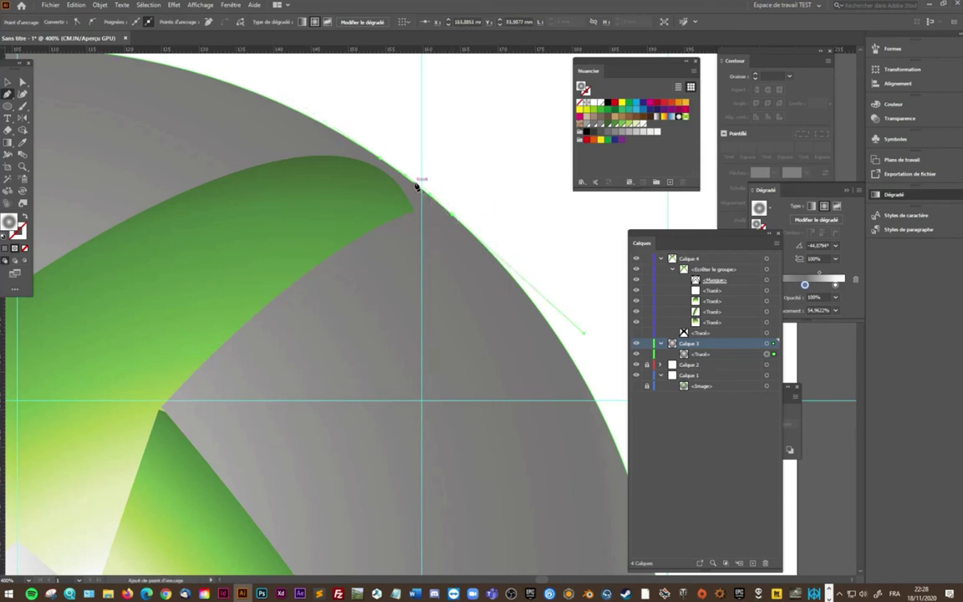
pyautogui.click(23, 81)
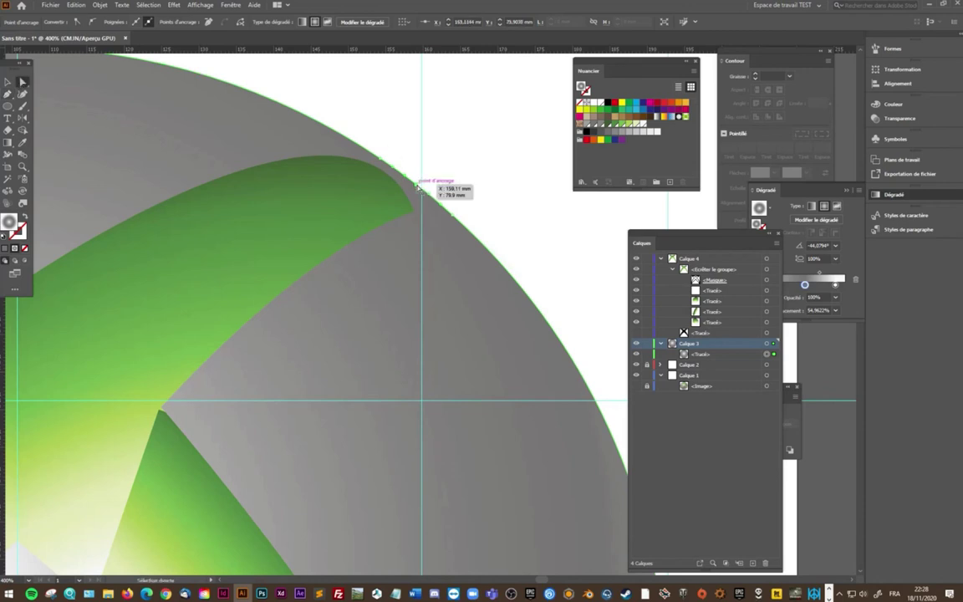
pyautogui.click(467, 170)
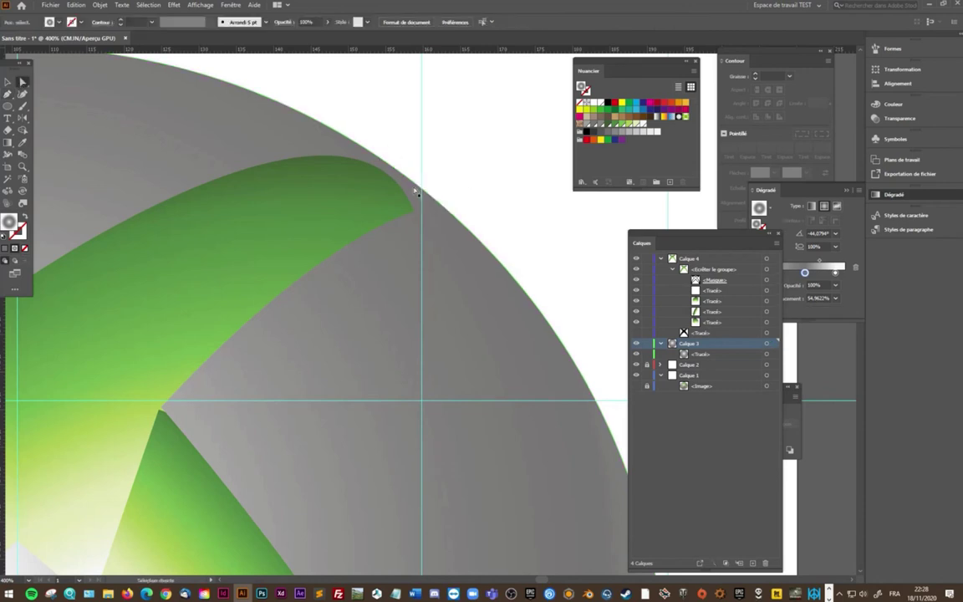
pyautogui.moveTo(417, 189); pyautogui.dragTo(420, 211)
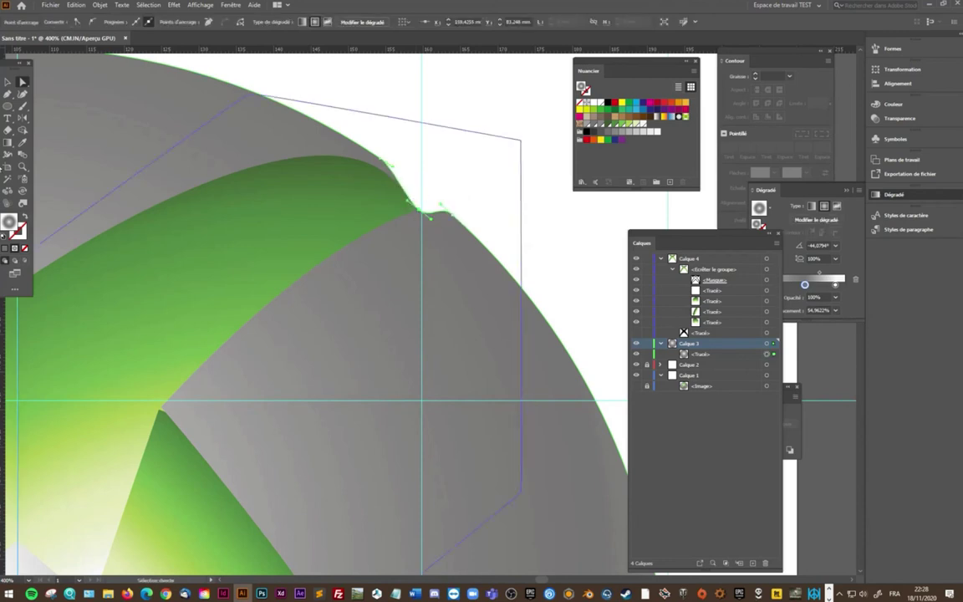
# Delete the extra notch anchor, select the notch's top corner, and view the whole logo
pyautogui.click(8, 94)
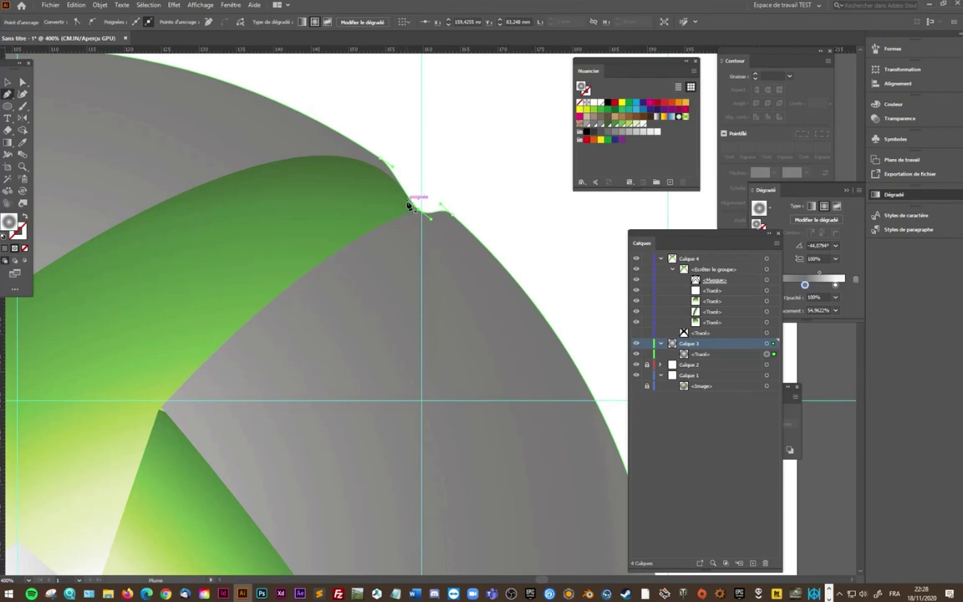
pyautogui.click(410, 191)
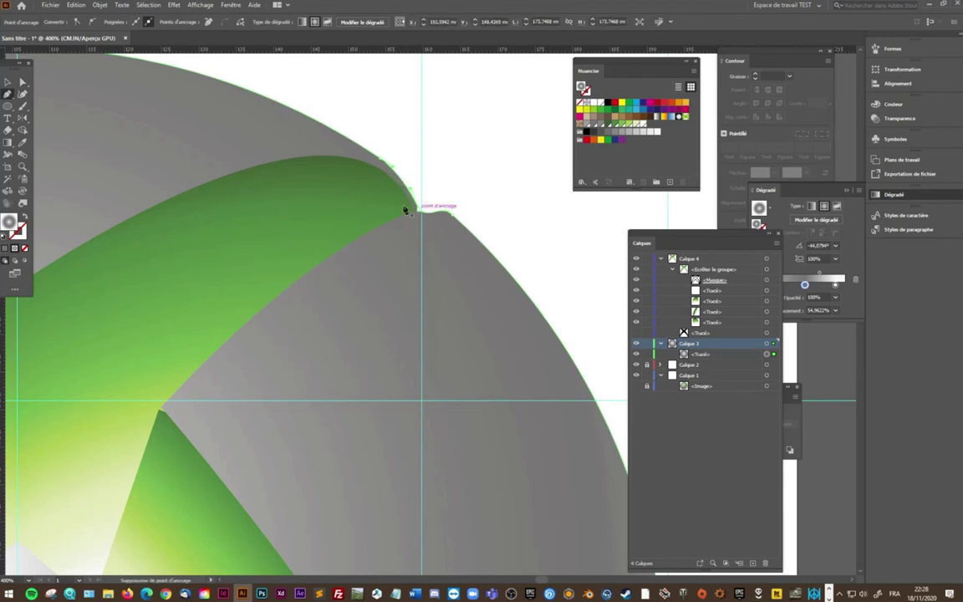
pyautogui.click(23, 82)
pyautogui.moveTo(501, 130); pyautogui.dragTo(422, 214)
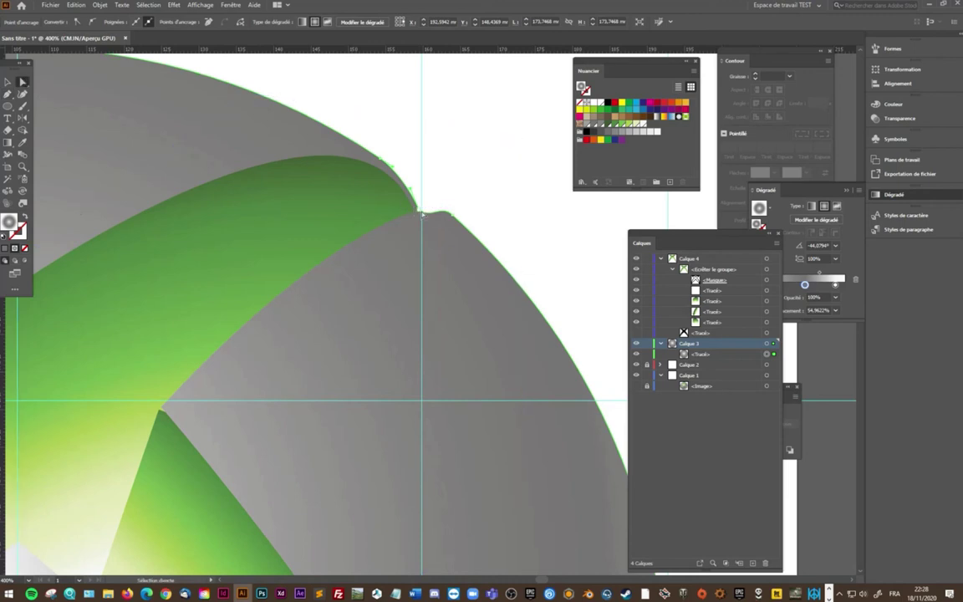
pyautogui.click(431, 208)
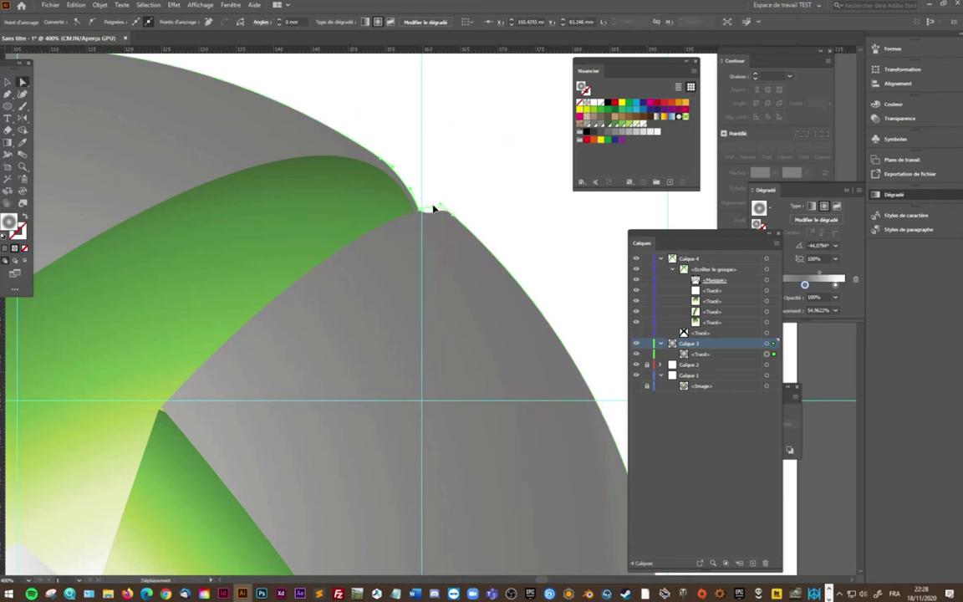
pyautogui.hotkey('ctrl', '1')
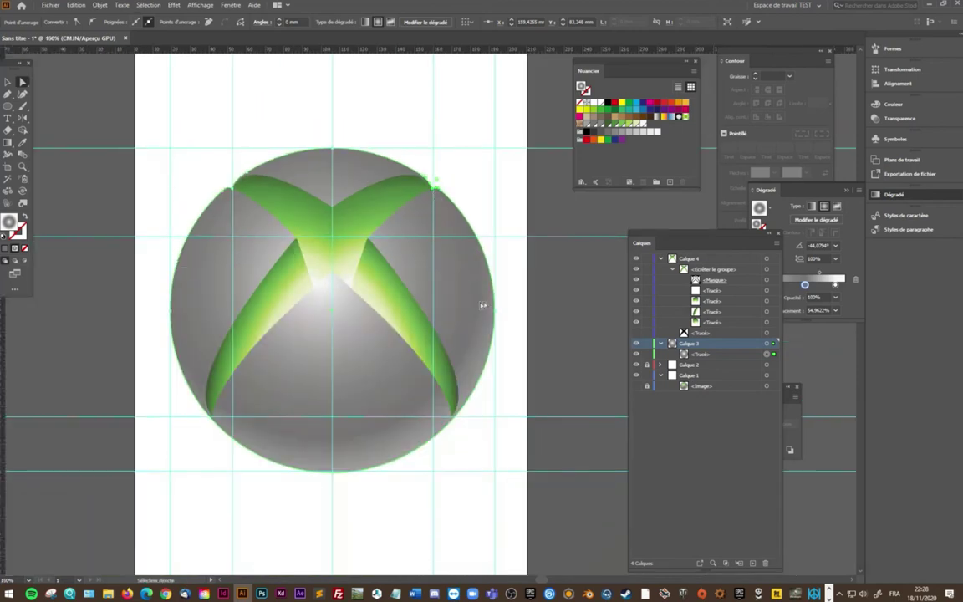
# Hide the white background layer and move the Xbox reference image left of the logo
pyautogui.click(636, 386)
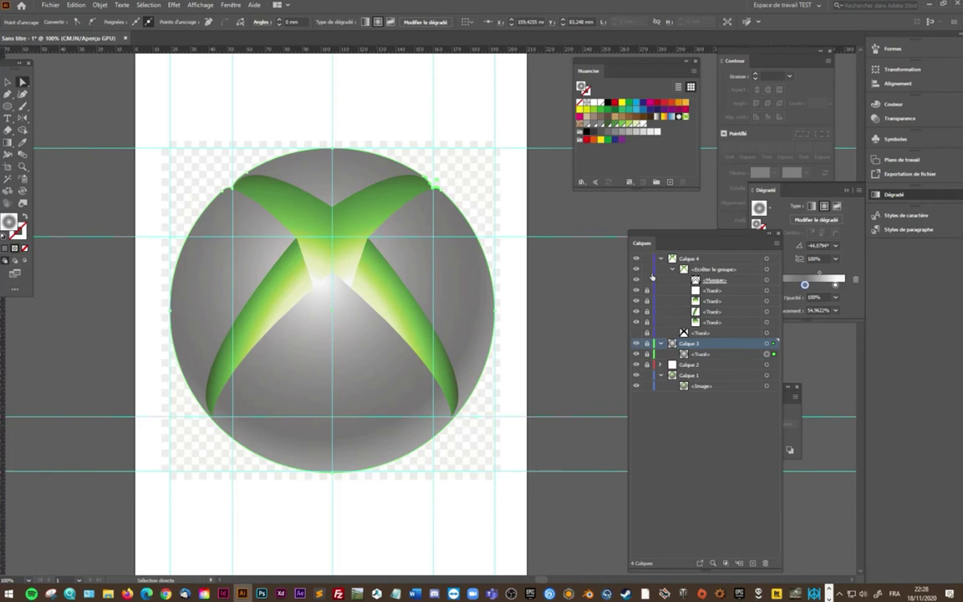
pyautogui.click(582, 236)
pyautogui.moveTo(368, 365); pyautogui.dragTo(39, 365)
pyautogui.moveTo(298, 519)
pyautogui.mouseDown()
pyautogui.moveTo(489, 525)
pyautogui.moveTo(453, 520)
pyautogui.mouseUp()
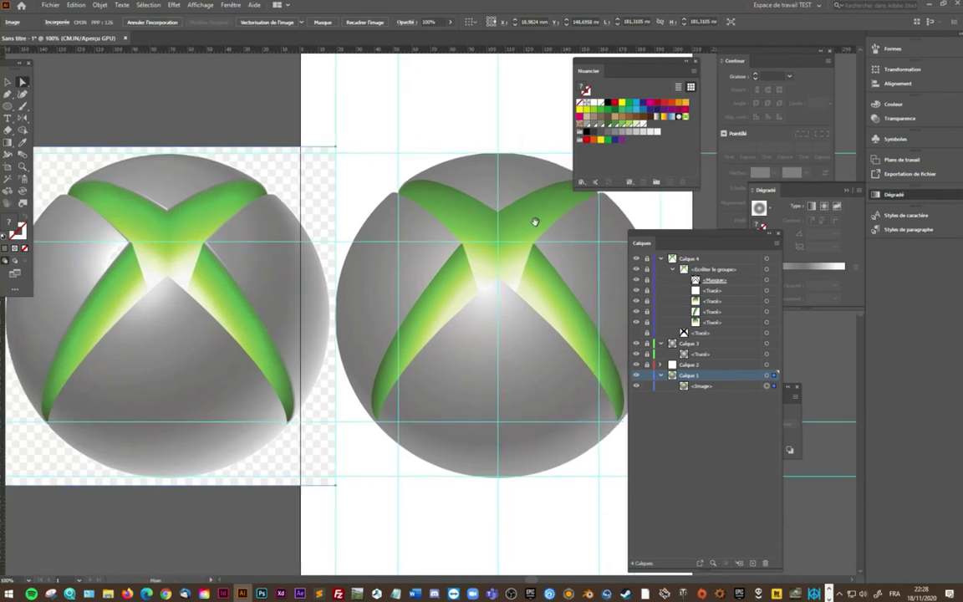
# At 400% zoom, draw a curved Pen path from the left arm's top edge to the central notch
pyautogui.scroll(1, 458, 307)
pyautogui.scroll(1, 438, 307)
pyautogui.scroll(3, 438, 308)
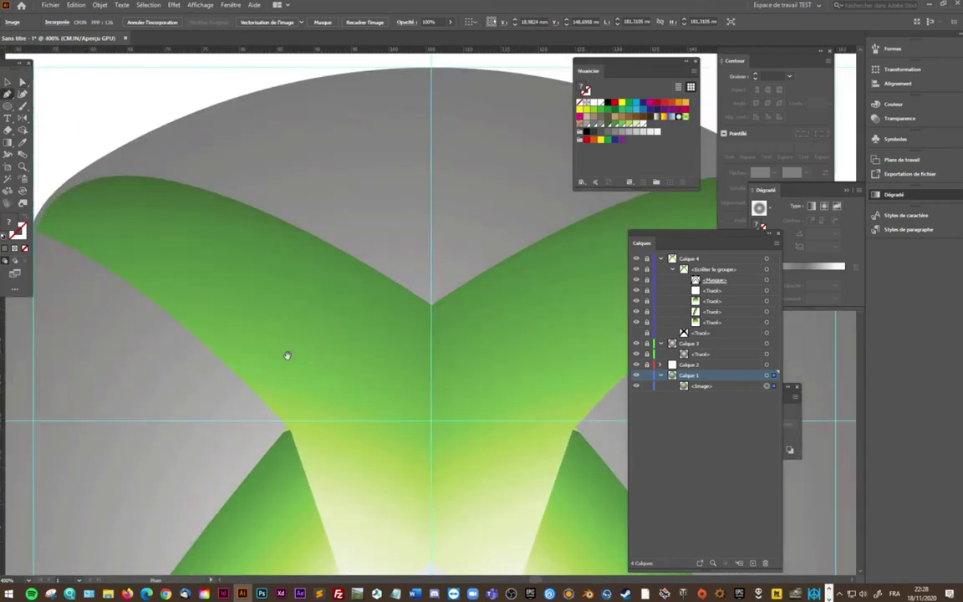
pyautogui.scroll(2, 477, 357)
pyautogui.scroll(1, 479, 372)
pyautogui.scroll(-2, 482, 333)
pyautogui.scroll(-1, 544, 352)
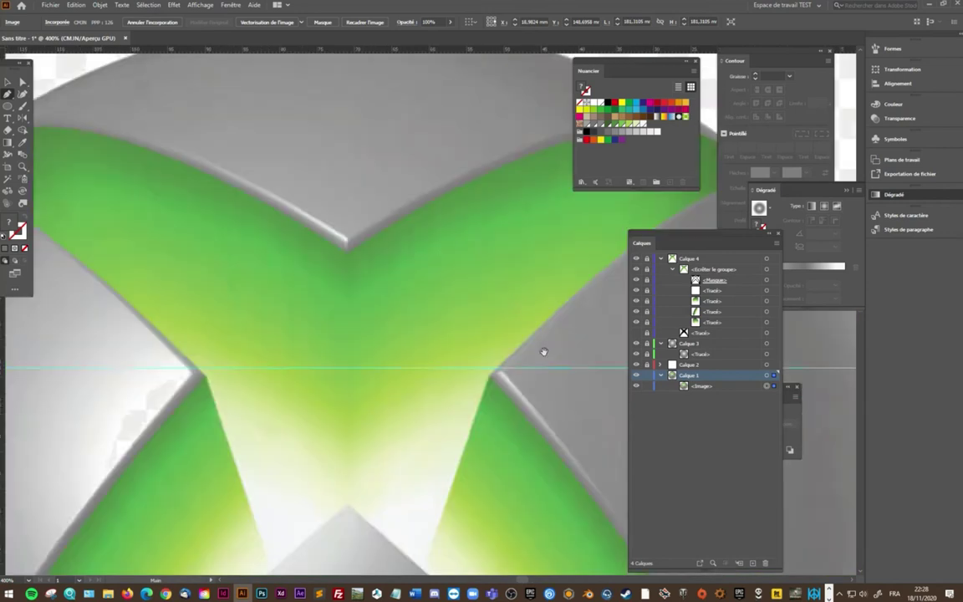
pyautogui.moveTo(544, 352); pyautogui.dragTo(565, 390)
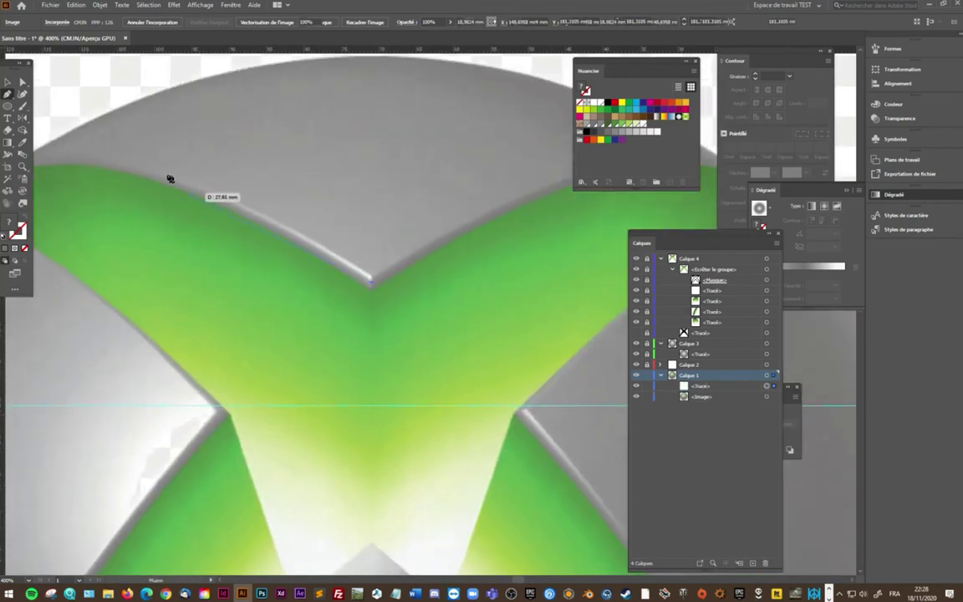
pyautogui.click(118, 165)
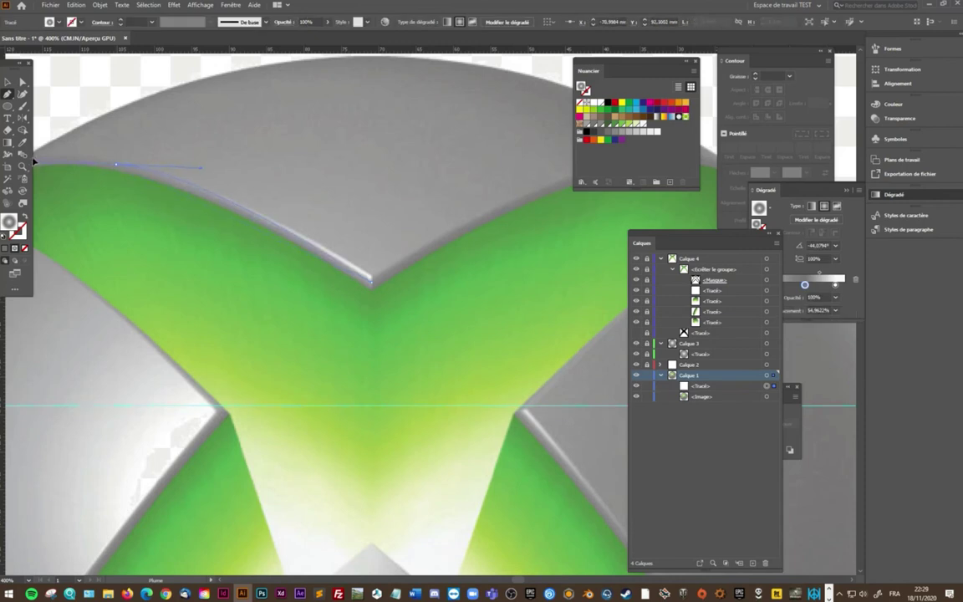
pyautogui.click(117, 167)
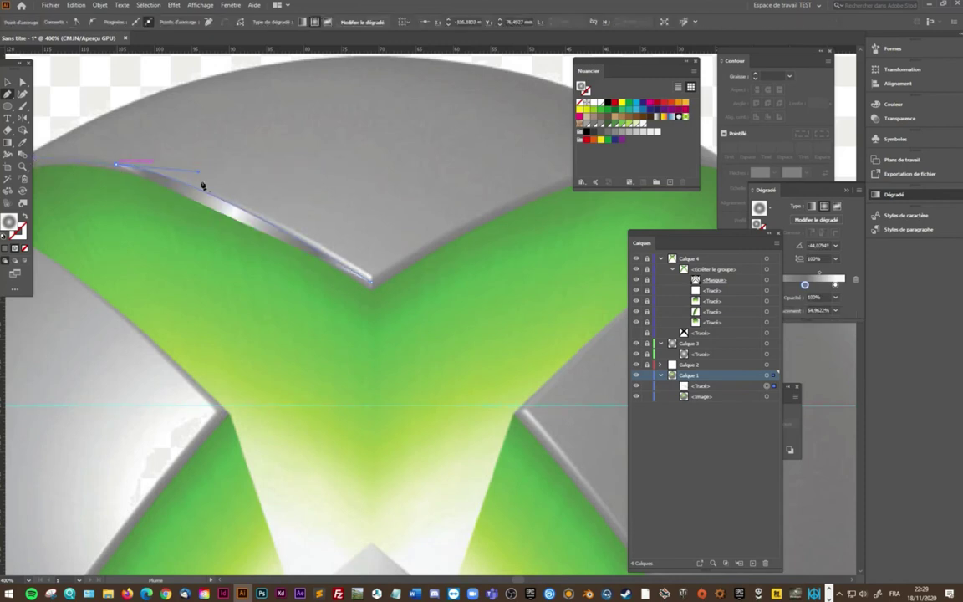
pyautogui.moveTo(373, 281); pyautogui.dragTo(528, 382)
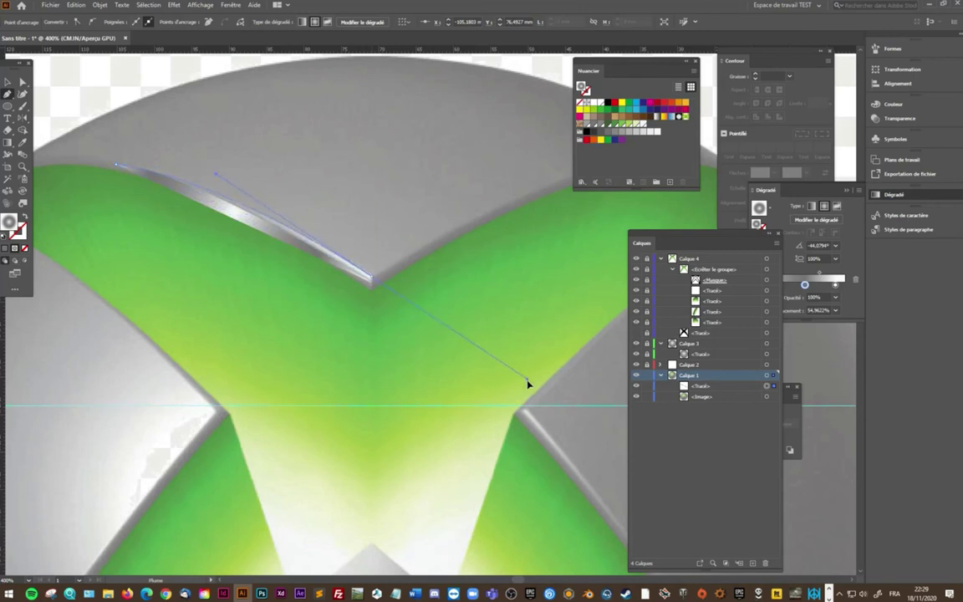
pyautogui.click(375, 283)
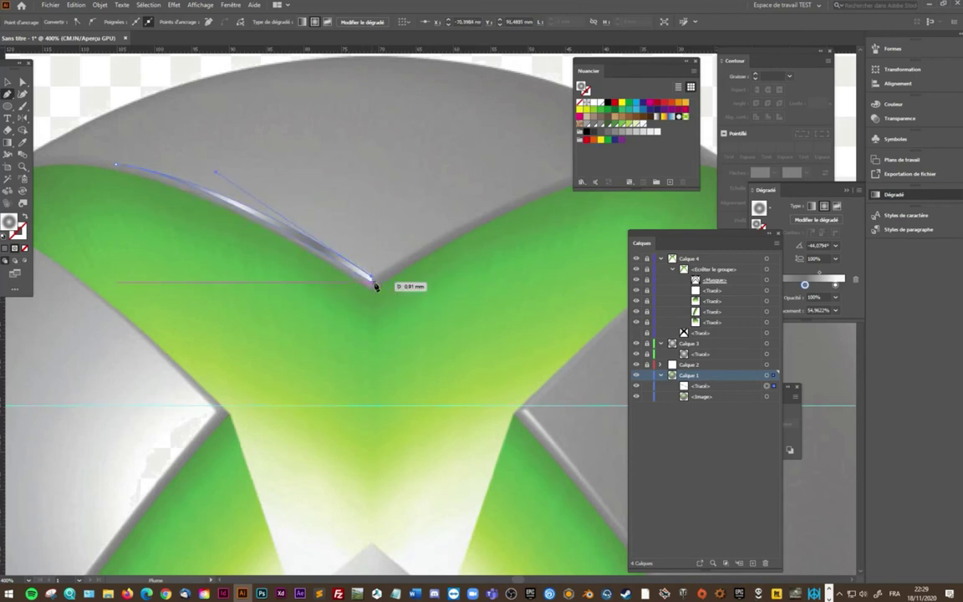
pyautogui.moveTo(375, 287); pyautogui.dragTo(373, 287)
# Lay a linear gradient along the highlight, moving its start stop to 18.89% and adding a stop
pyautogui.click(8, 142)
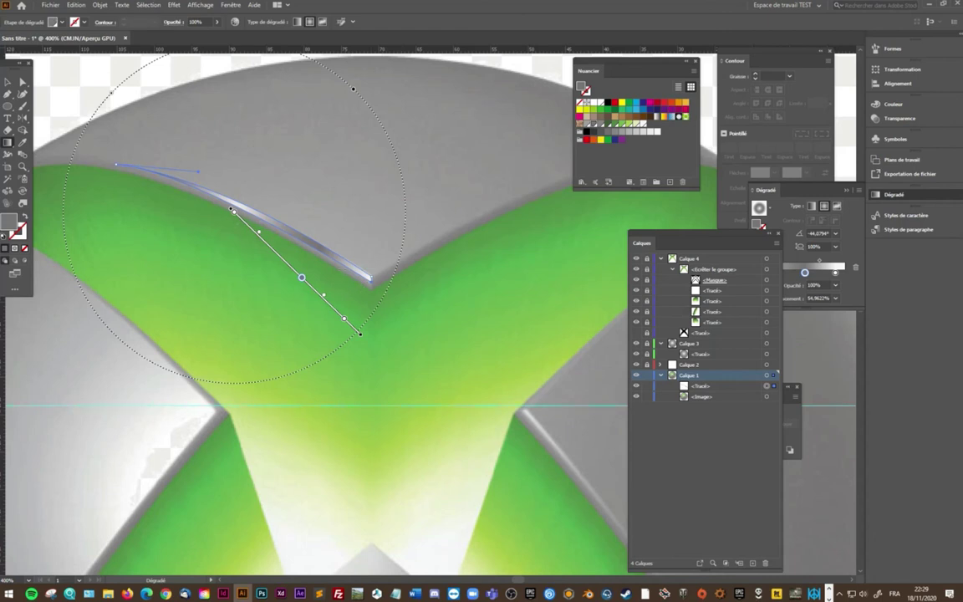
pyautogui.moveTo(368, 282); pyautogui.dragTo(136, 174)
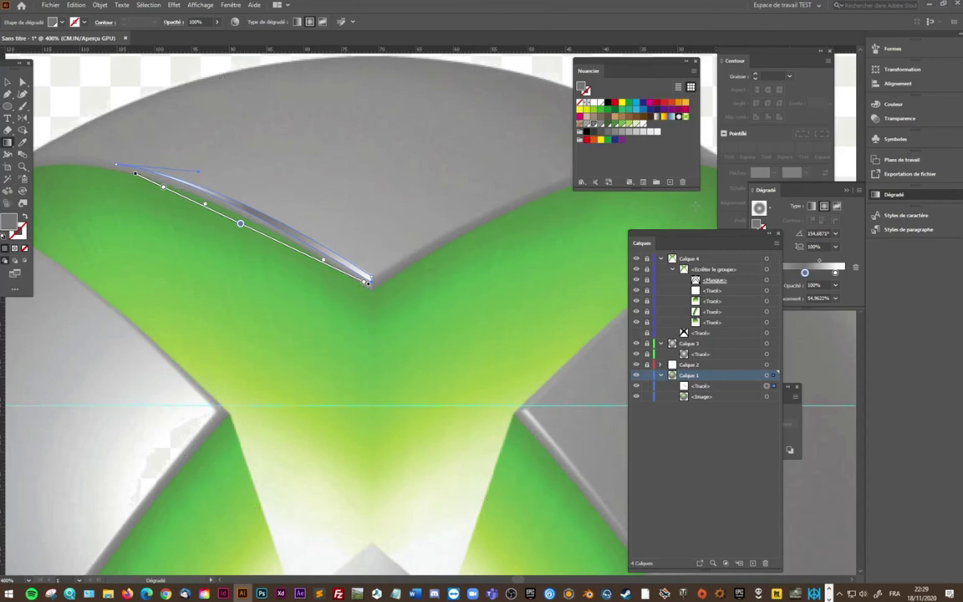
pyautogui.moveTo(694, 237); pyautogui.dragTo(580, 232)
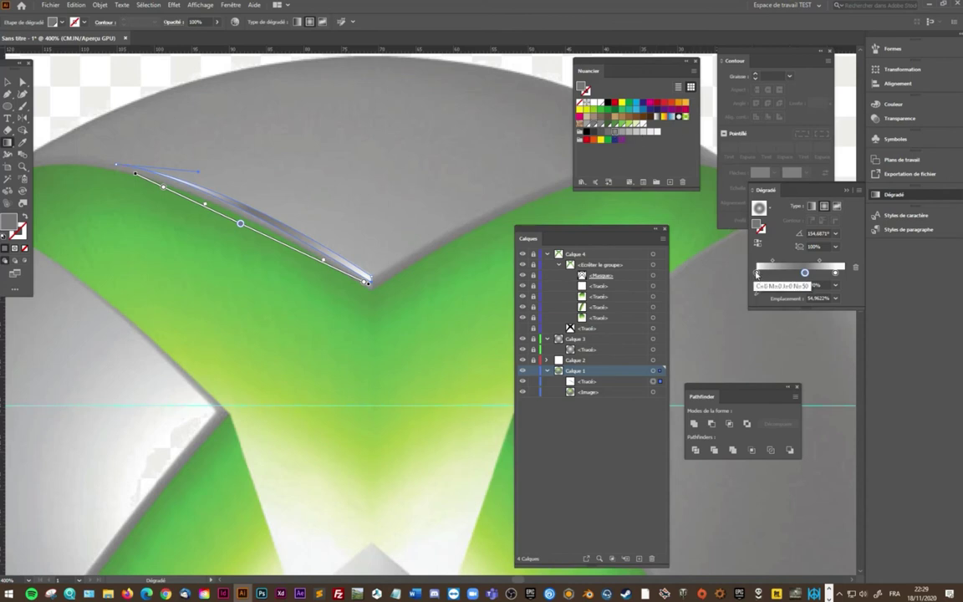
pyautogui.click(757, 273)
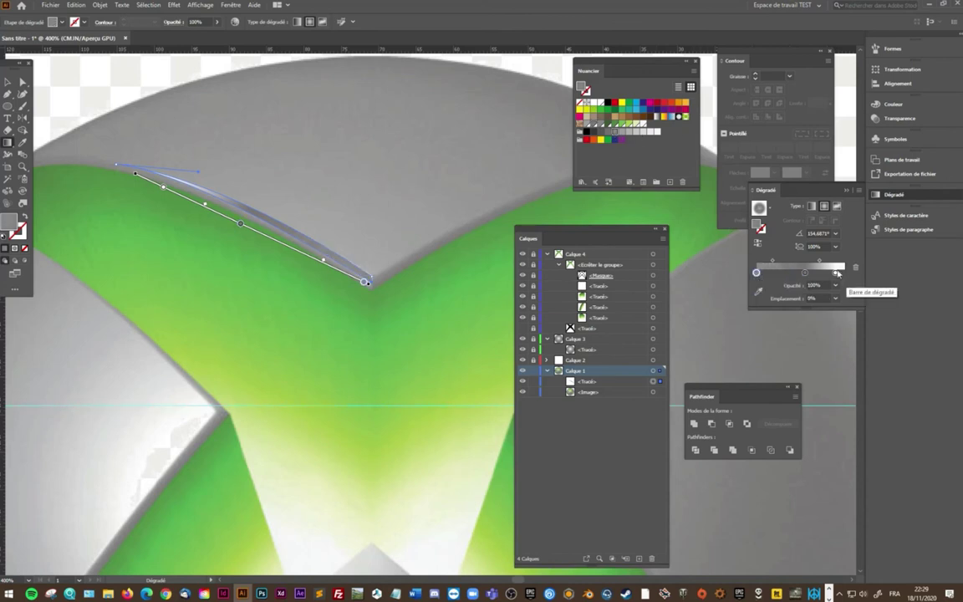
pyautogui.moveTo(757, 273); pyautogui.dragTo(801, 290)
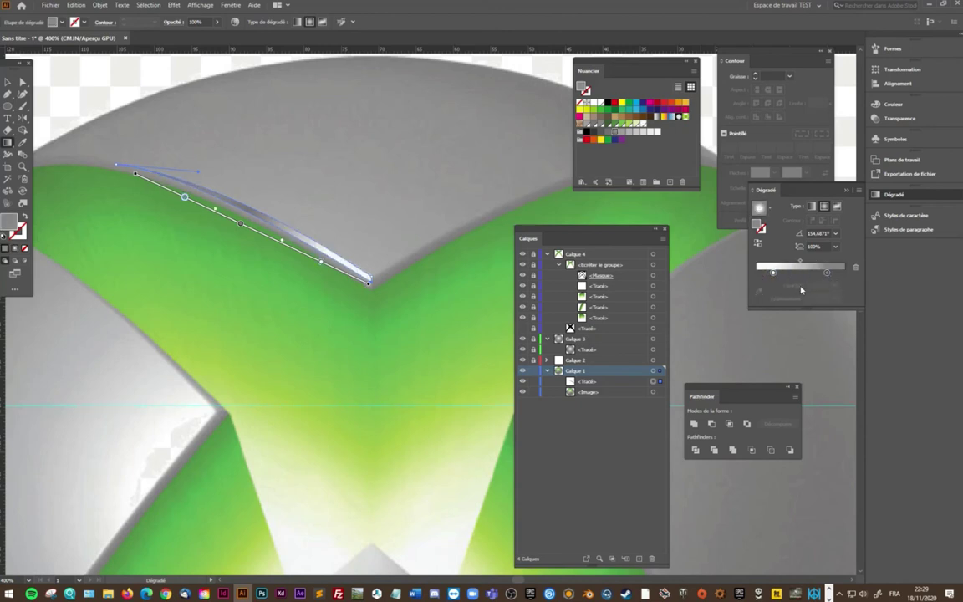
pyautogui.click(828, 273)
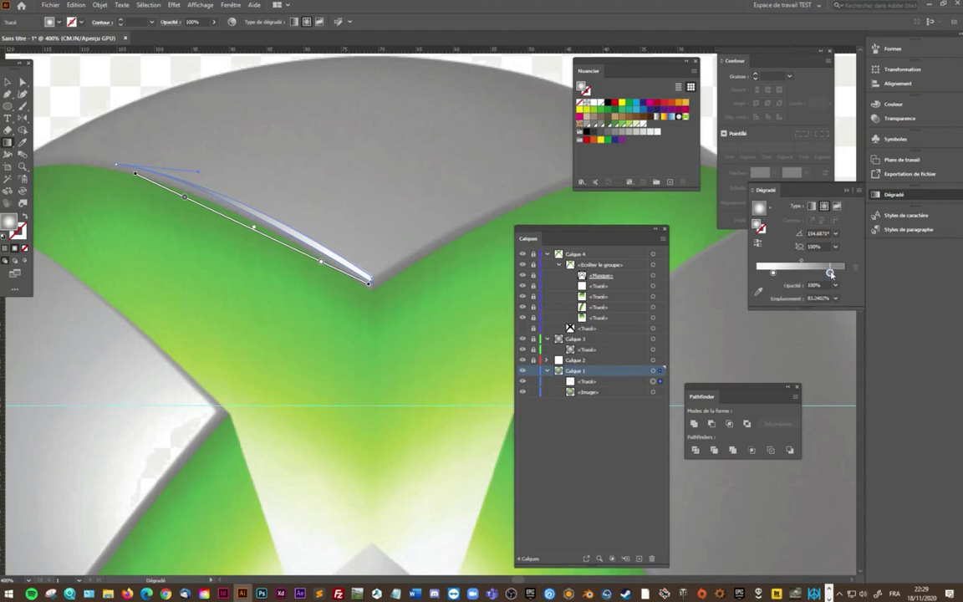
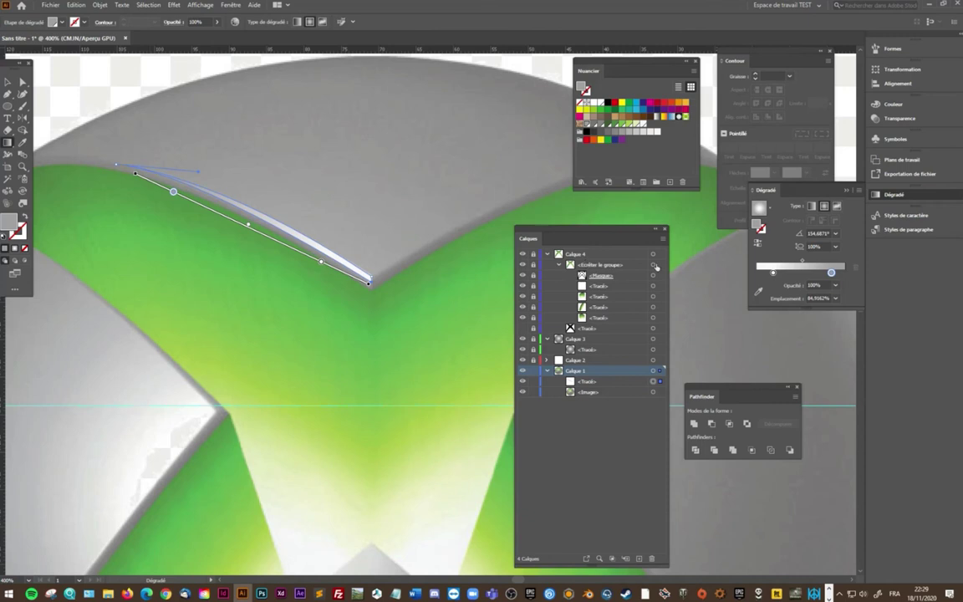
# Move the highlight strip's gradient stop to about 65% along the X's upper edge, then deselect
pyautogui.moveTo(173, 194); pyautogui.dragTo(226, 217)
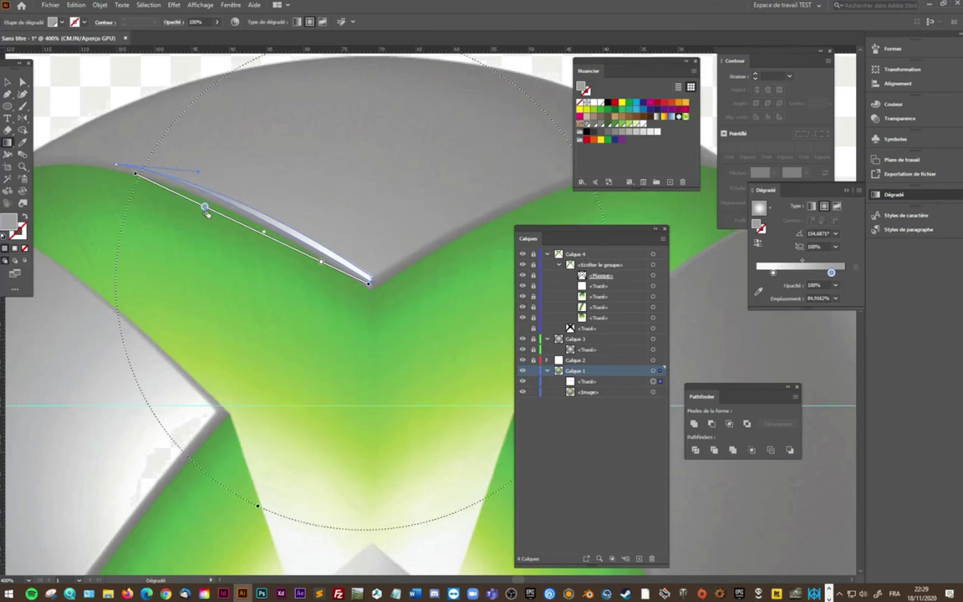
pyautogui.click(6, 81)
pyautogui.click(413, 381)
pyautogui.scroll(-1, 420, 362)
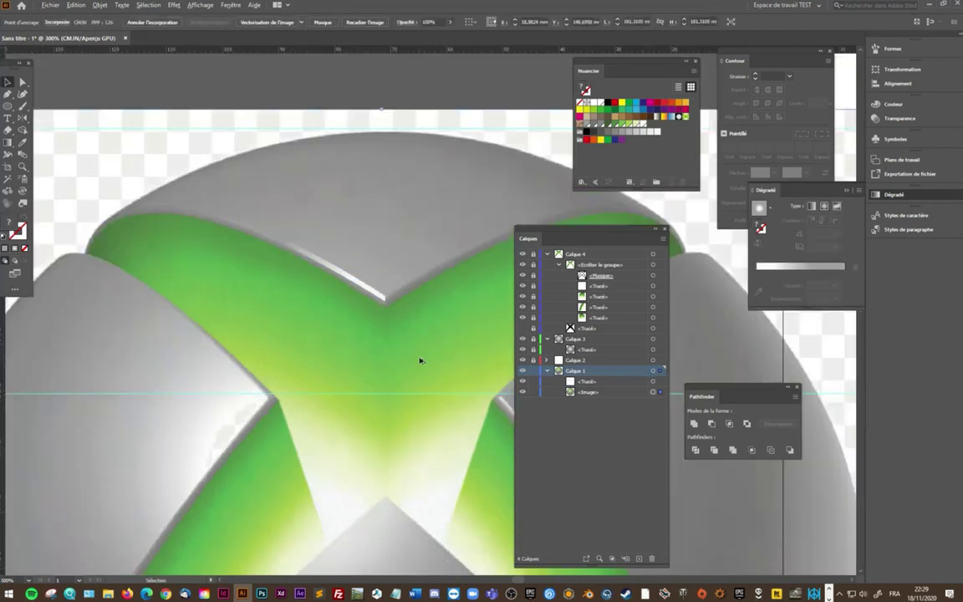
pyautogui.scroll(-1, 421, 361)
pyautogui.scroll(1, 393, 384)
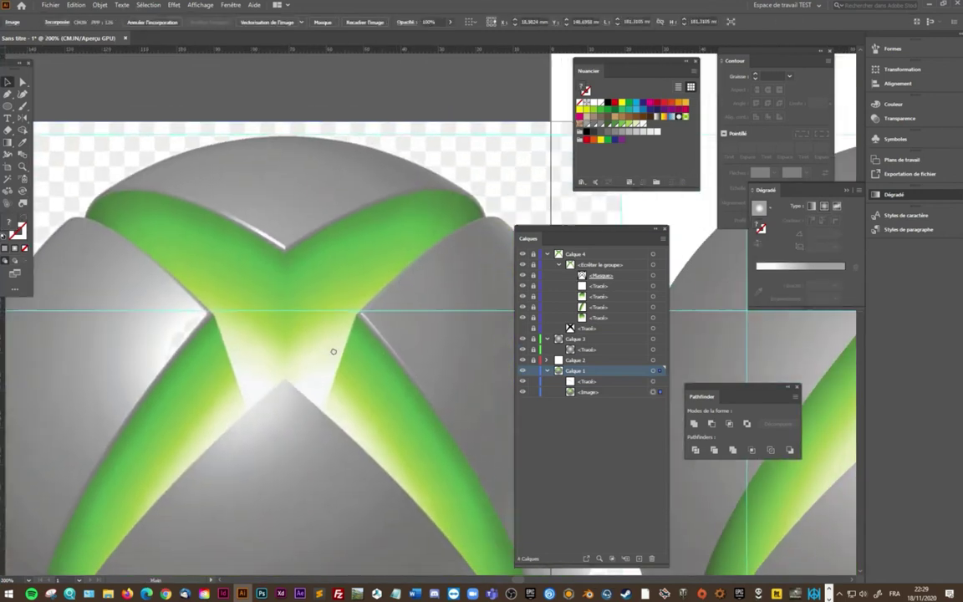
pyautogui.scroll(1, 313, 322)
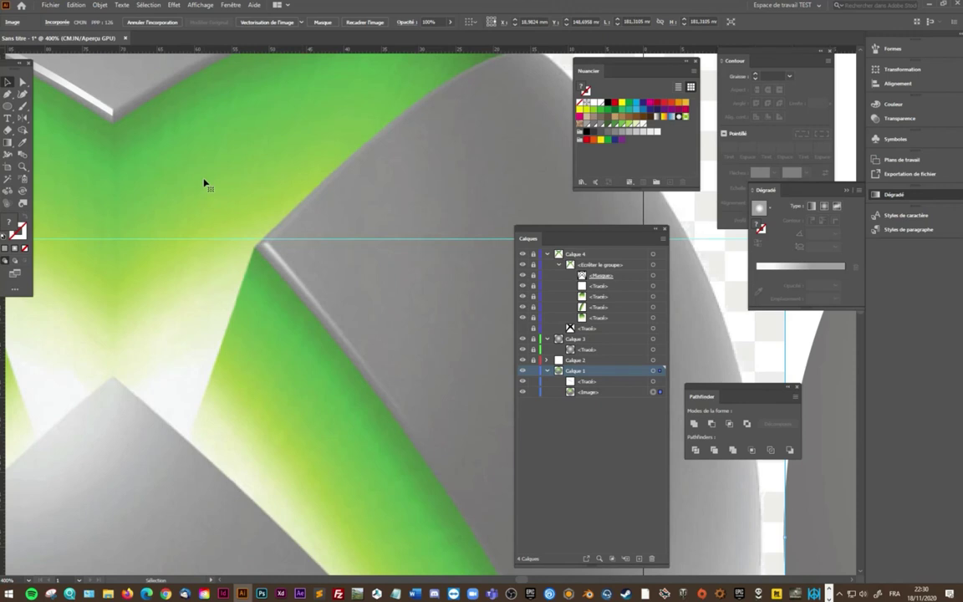
# Draw a thin closed highlight shape with the Pen along the lower-right green arm's edge
pyautogui.click(8, 94)
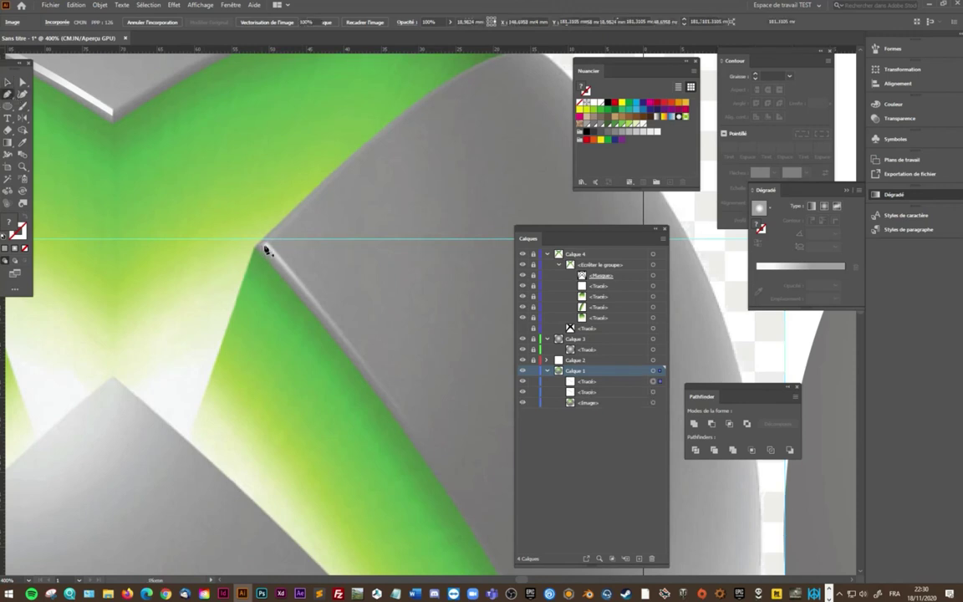
pyautogui.click(264, 247)
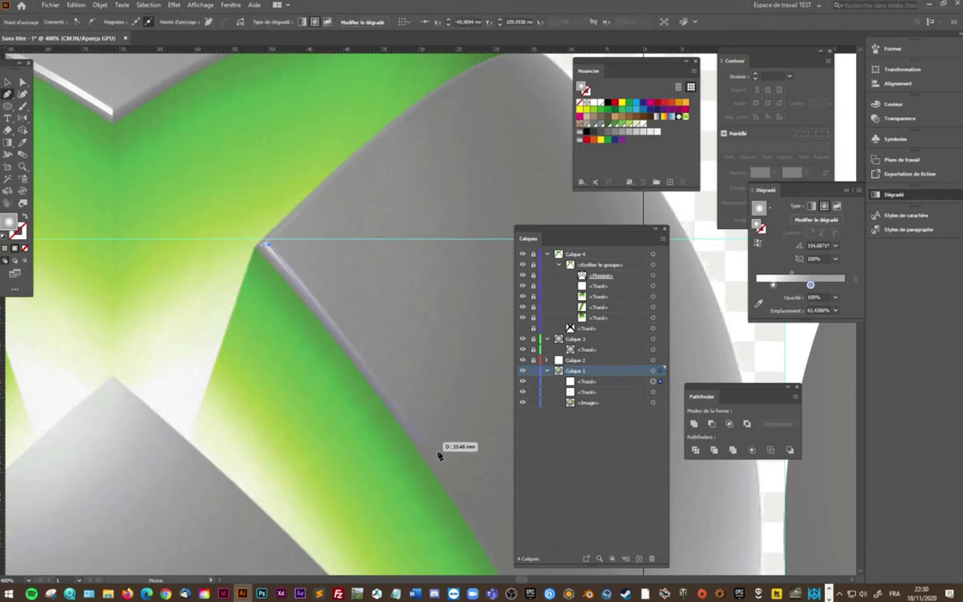
pyautogui.moveTo(440, 459); pyautogui.dragTo(497, 556)
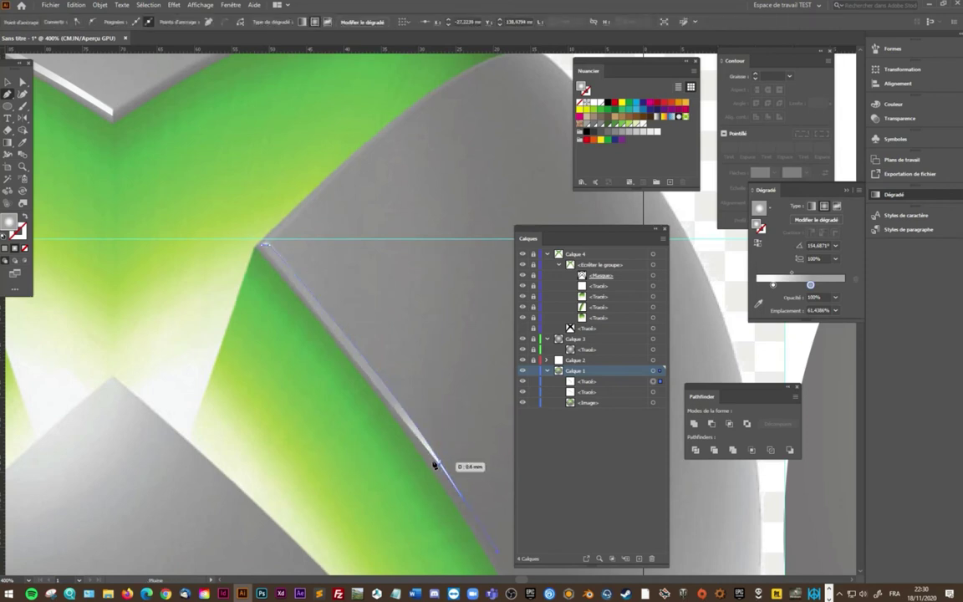
pyautogui.click(262, 248)
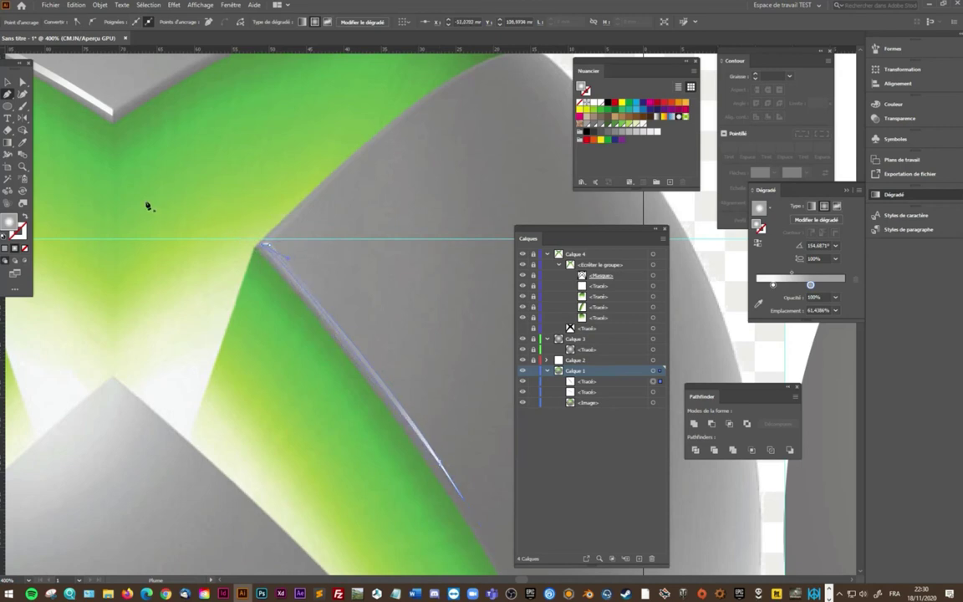
# Give the strip a gradient along the edge with an 80% grey stop at about 88.5%
pyautogui.click(8, 141)
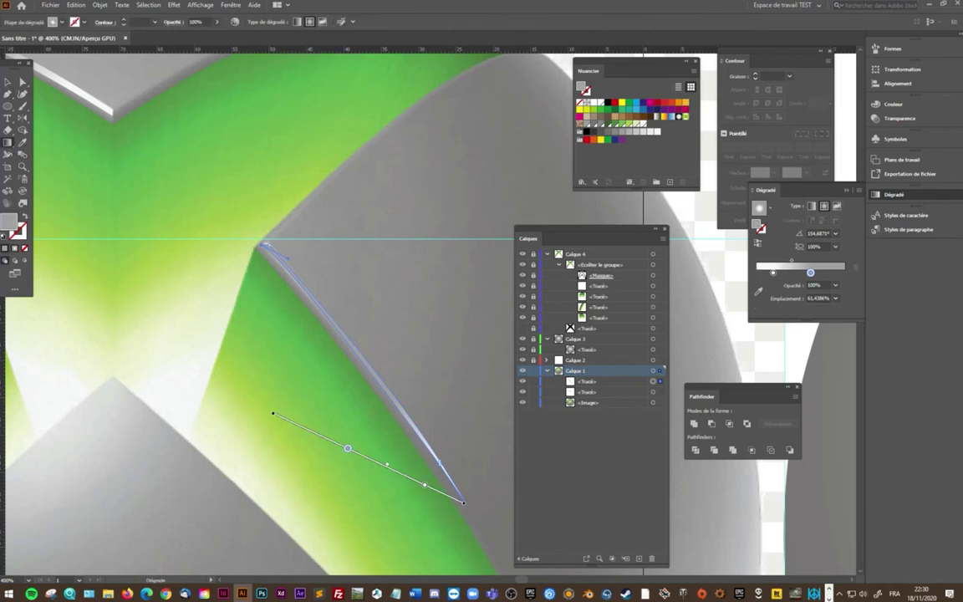
pyautogui.moveTo(291, 279); pyautogui.dragTo(421, 456)
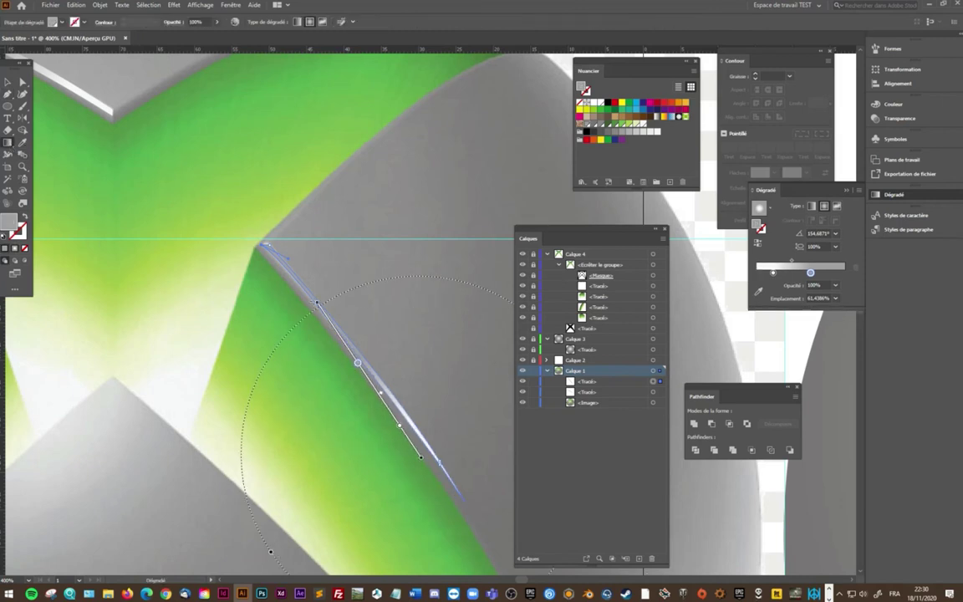
pyautogui.moveTo(258, 248)
pyautogui.mouseDown()
pyautogui.moveTo(441, 486)
pyautogui.moveTo(399, 442)
pyautogui.mouseUp()
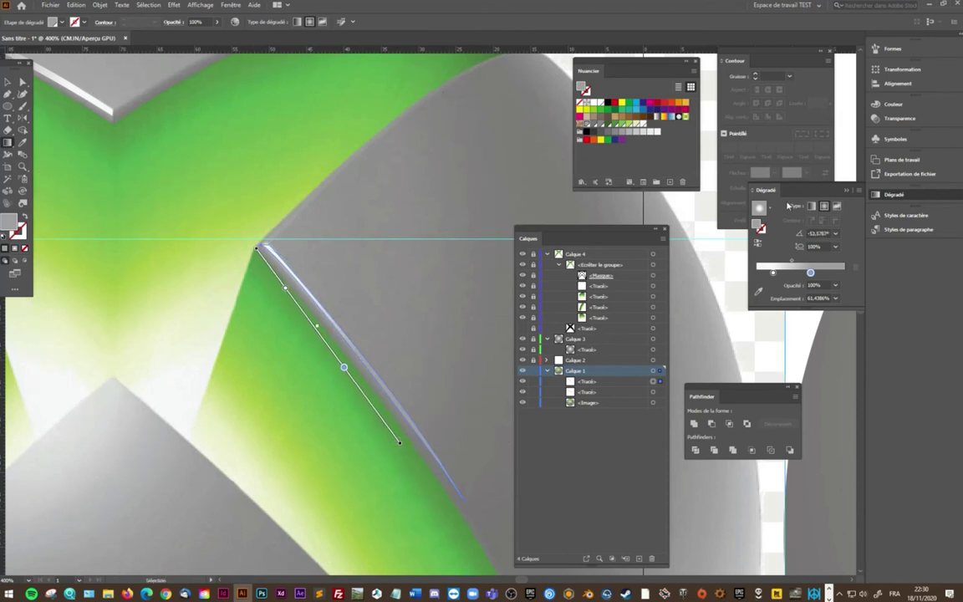
pyautogui.moveTo(602, 125); pyautogui.dragTo(372, 409)
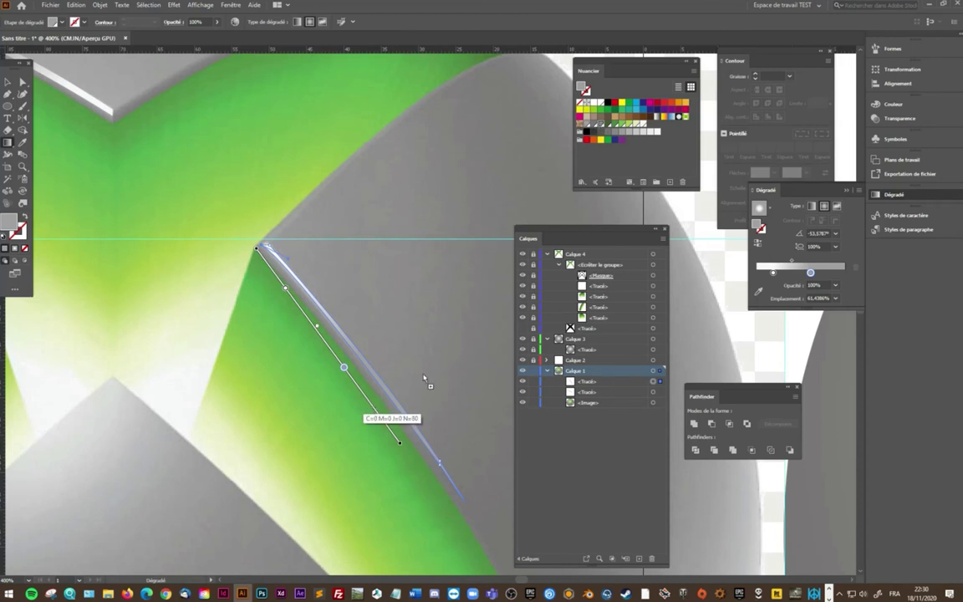
pyautogui.moveTo(372, 409); pyautogui.dragTo(366, 400)
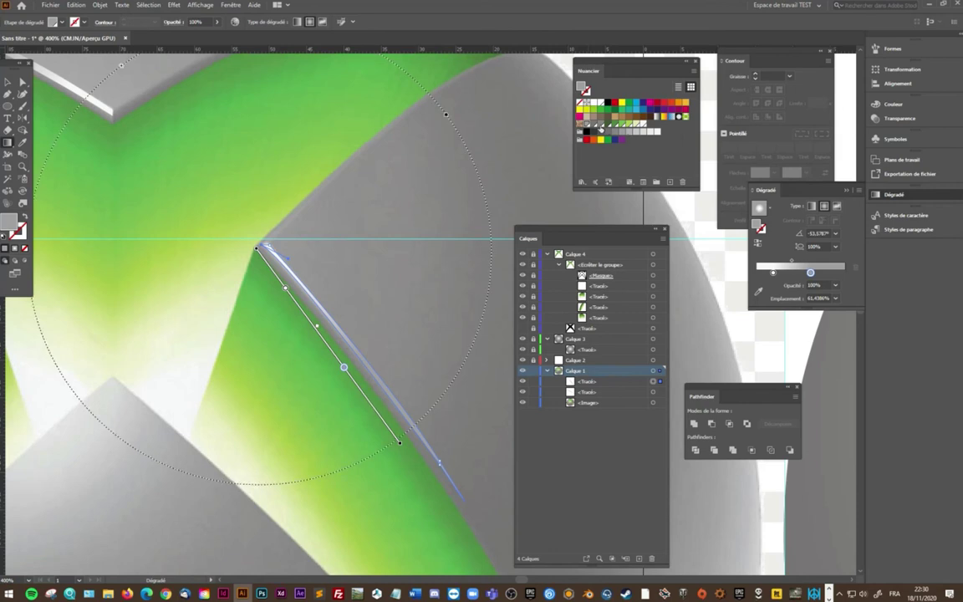
pyautogui.moveTo(330, 343)
pyautogui.moveTo(810, 273); pyautogui.dragTo(834, 273)
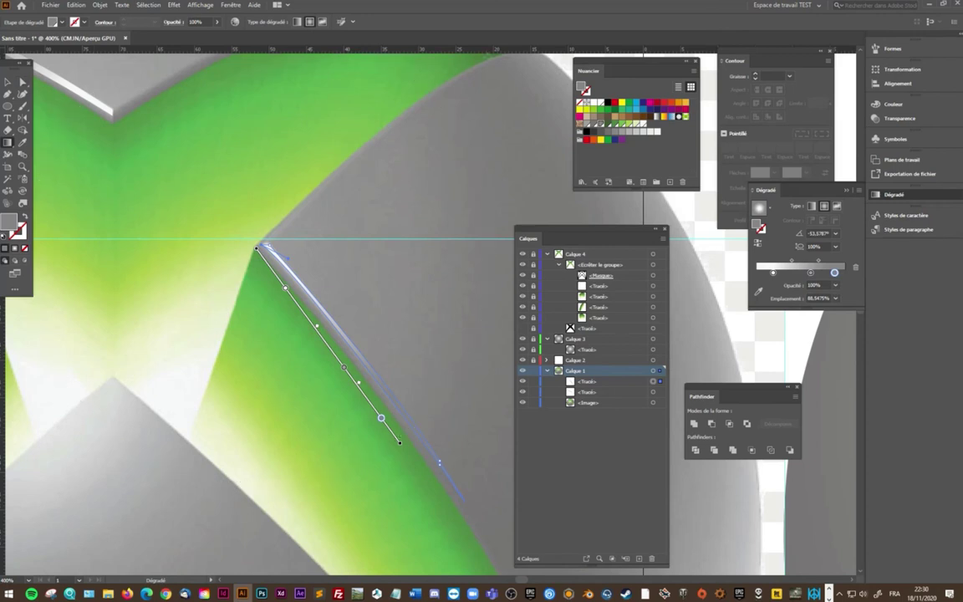
# Draw a thin closed highlight path along the top edge of the upper green arm
pyautogui.scroll(3, 316, 262)
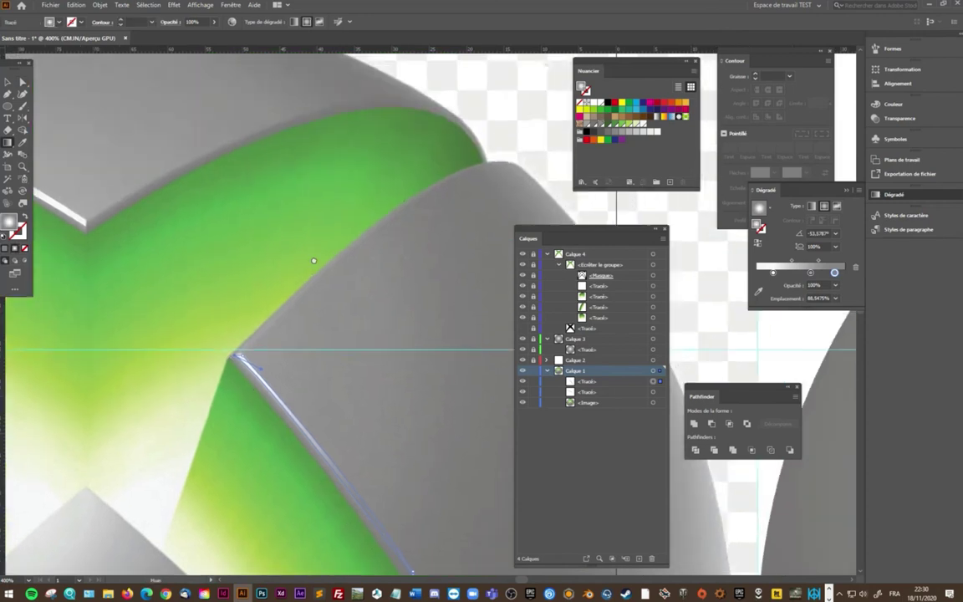
pyautogui.hscroll(2, 279, 237)
pyautogui.press('p')
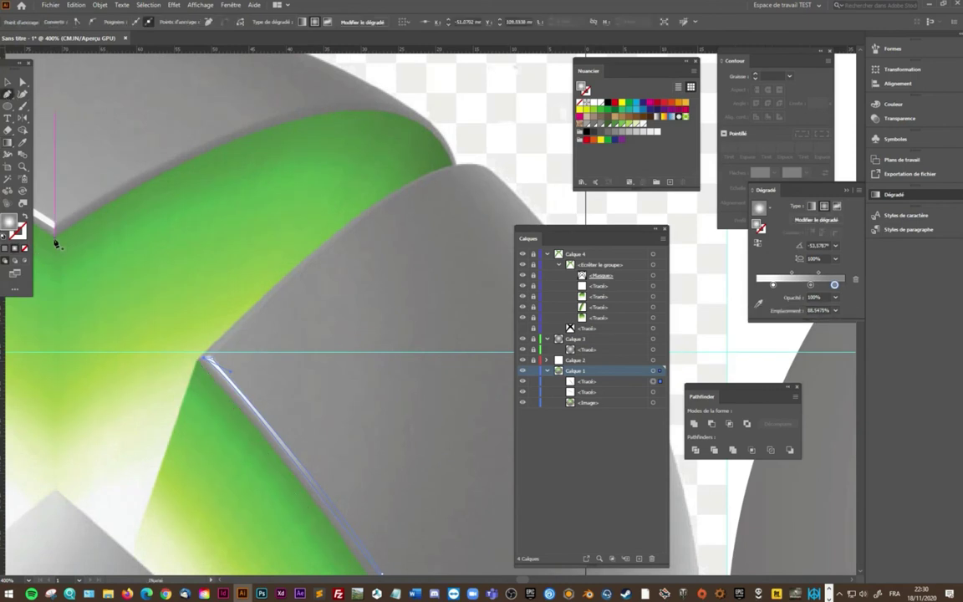
pyautogui.moveTo(56, 244); pyautogui.dragTo(56, 226)
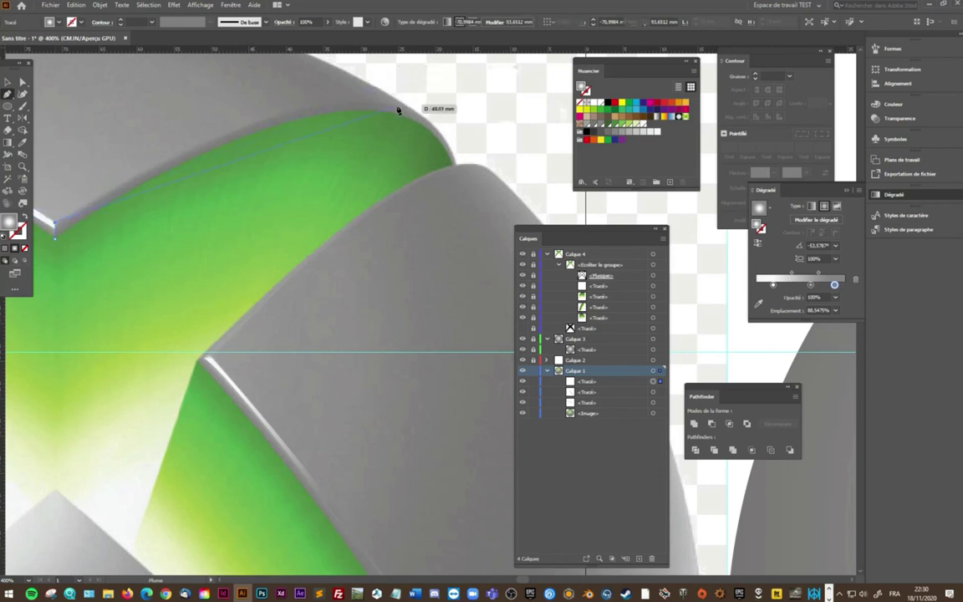
pyautogui.moveTo(375, 108)
pyautogui.mouseDown()
pyautogui.moveTo(517, 115)
pyautogui.moveTo(369, 112)
pyautogui.mouseUp()
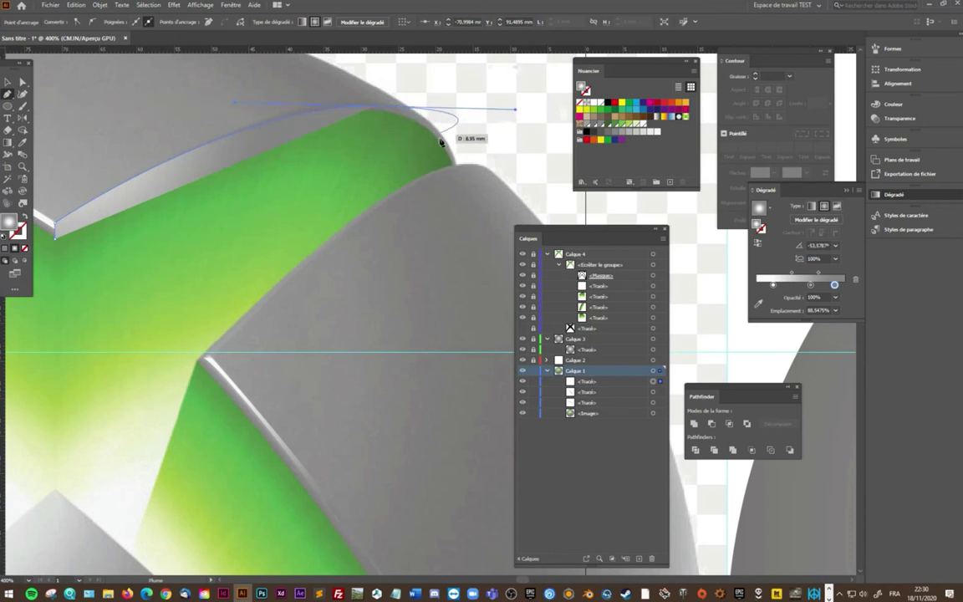
pyautogui.click(375, 107)
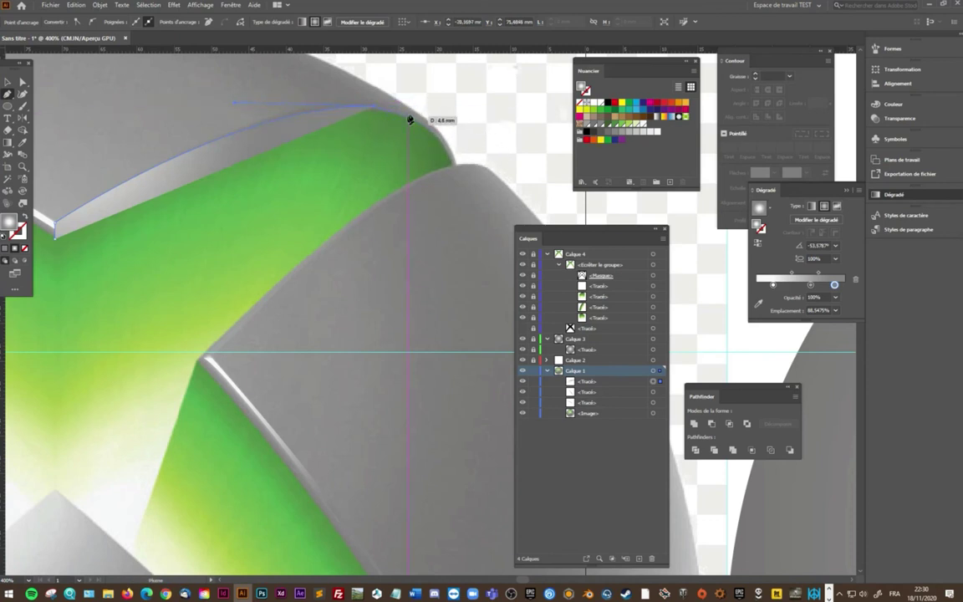
pyautogui.click(431, 126)
pyautogui.click(427, 131)
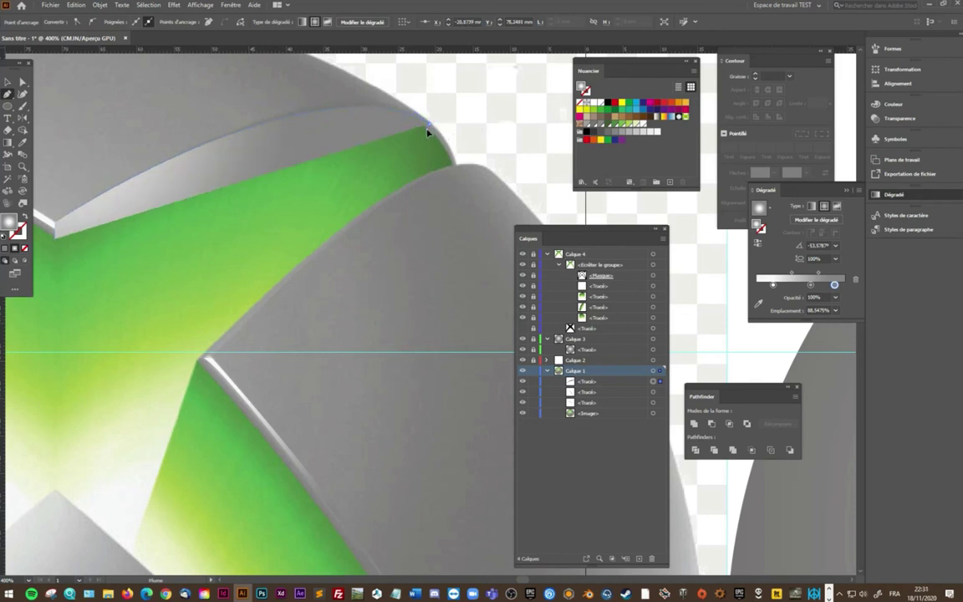
pyautogui.moveTo(54, 234); pyautogui.dragTo(17, 357)
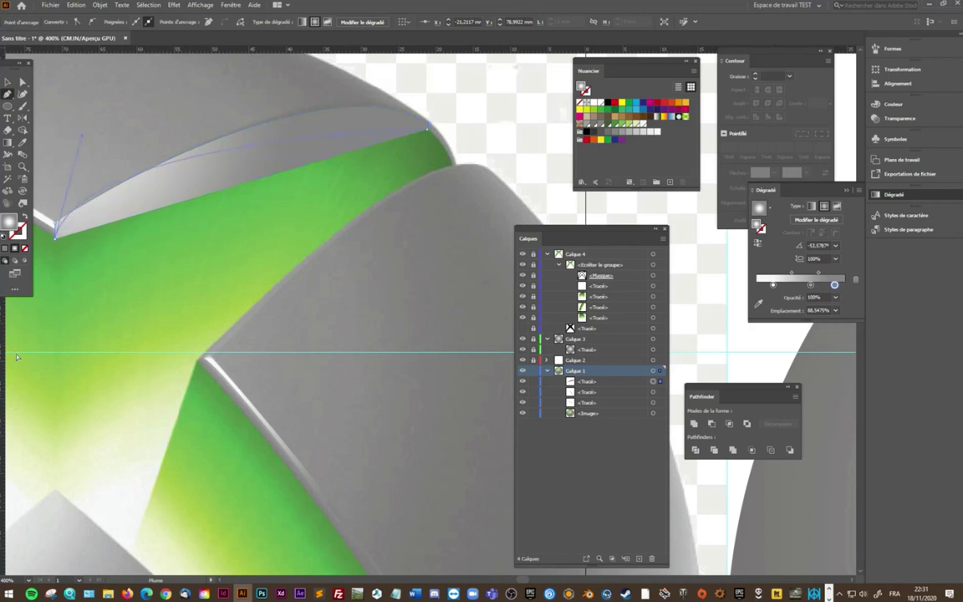
# Adjust the strip's Bézier handles so its curve follows the upper arm's edge
pyautogui.hscroll(-5, 17, 357)
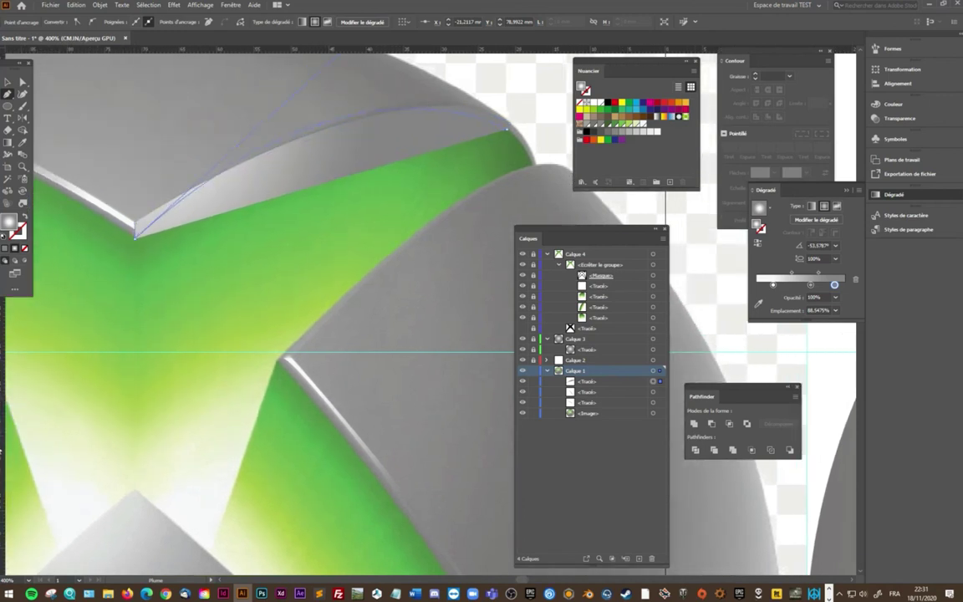
pyautogui.hscroll(-2, 71, 331)
pyautogui.hscroll(-2, 71, 331)
pyautogui.hscroll(-1, 48, 355)
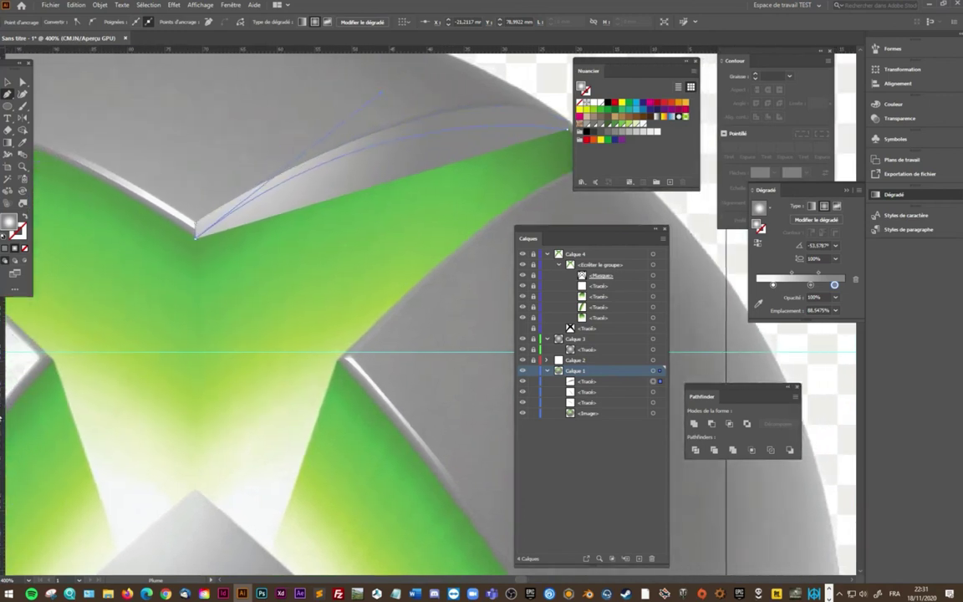
pyautogui.hscroll(-3, 10, 449)
pyautogui.hscroll(-1, 10, 449)
pyautogui.hscroll(-1, 10, 449)
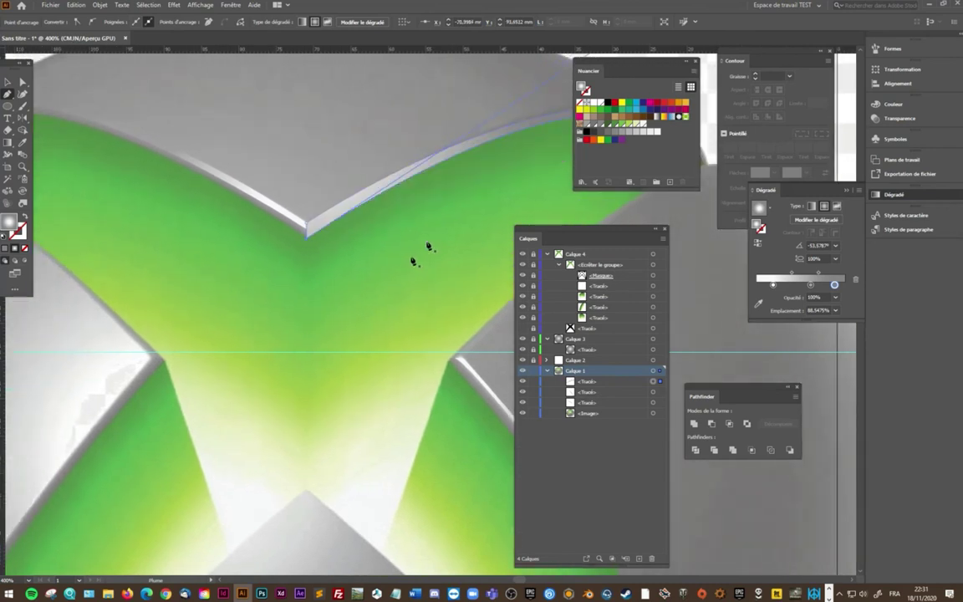
pyautogui.scroll(-1, 429, 240)
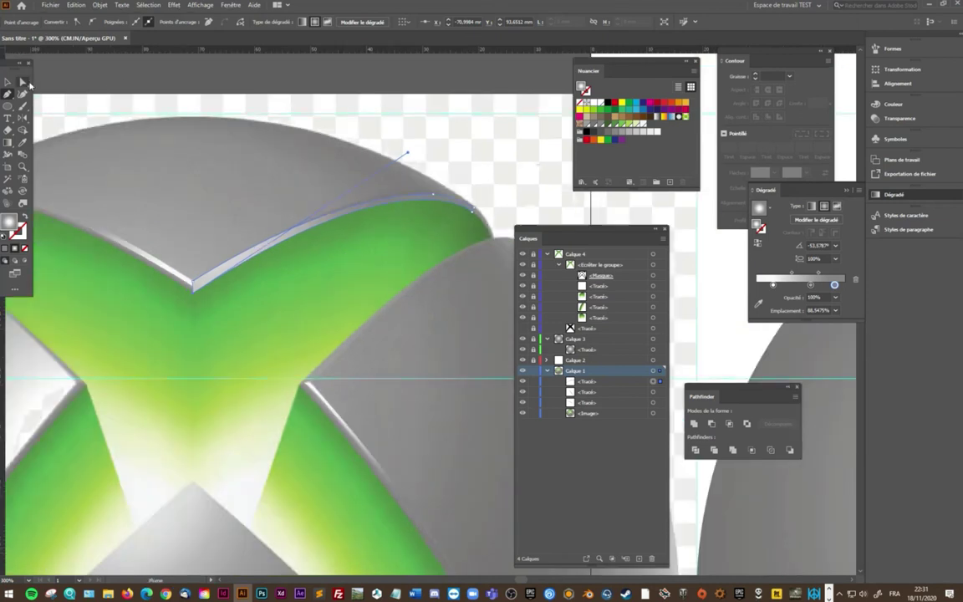
pyautogui.click(24, 82)
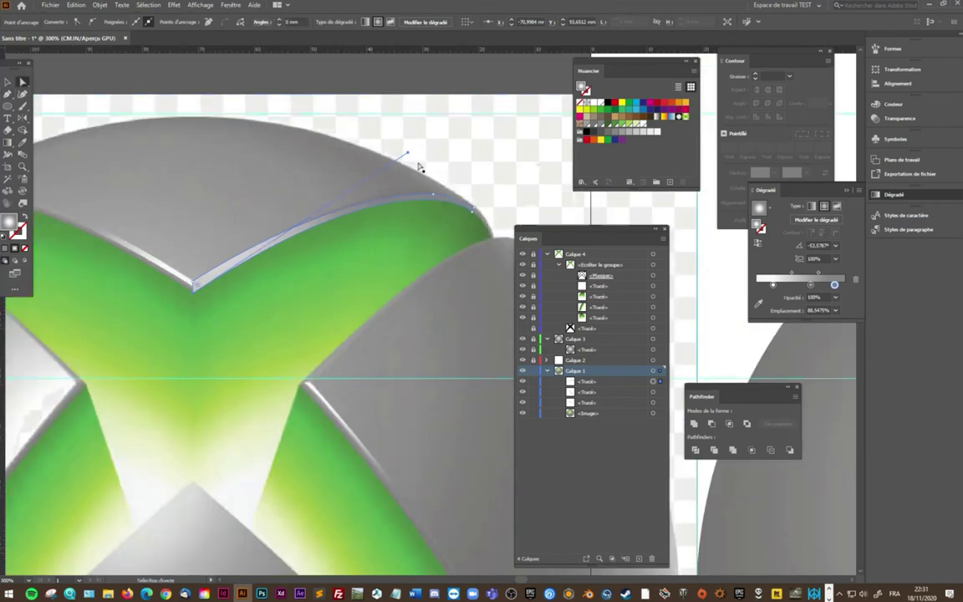
pyautogui.moveTo(408, 154); pyautogui.dragTo(363, 121)
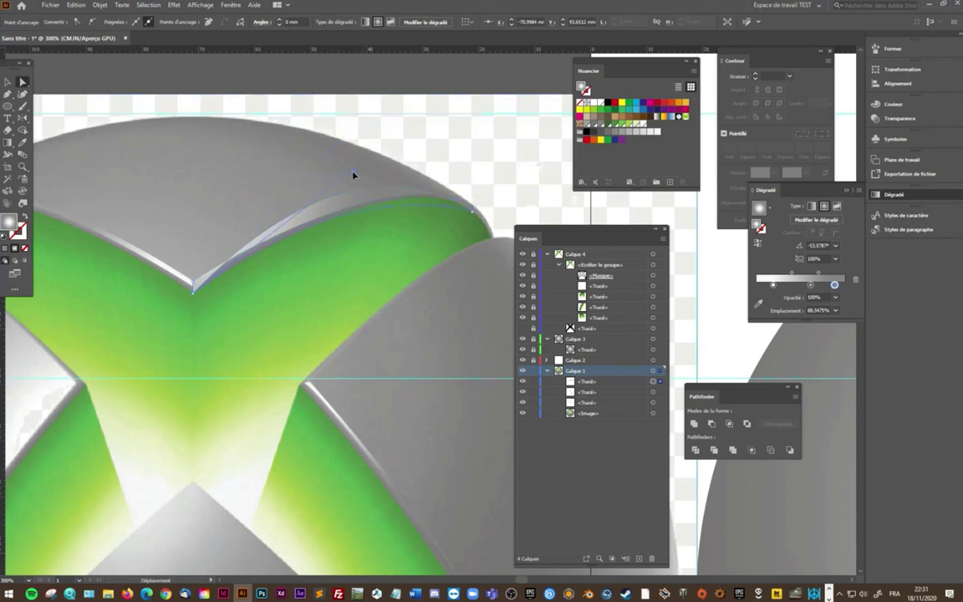
pyautogui.moveTo(398, 163); pyautogui.dragTo(427, 148)
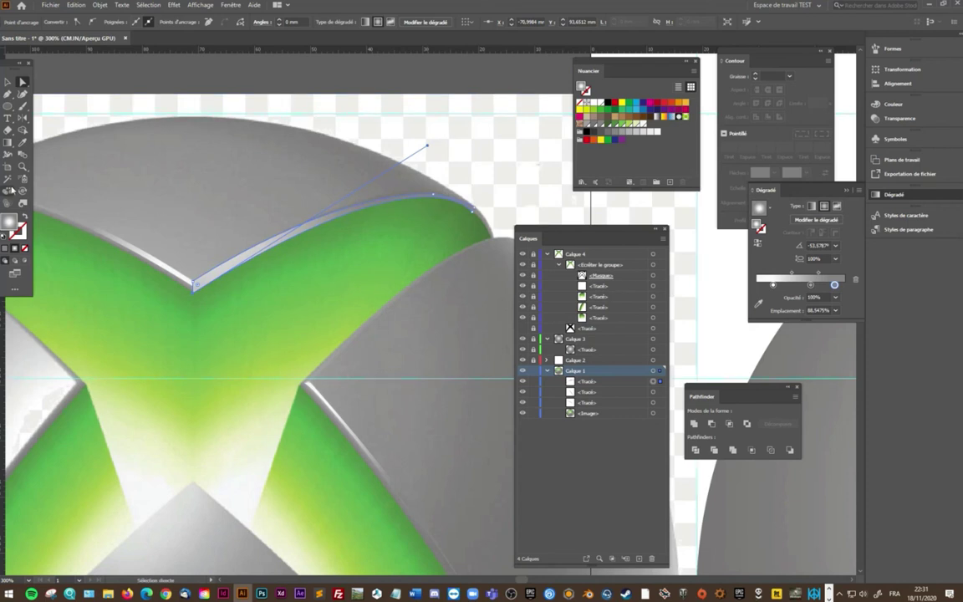
pyautogui.click(7, 142)
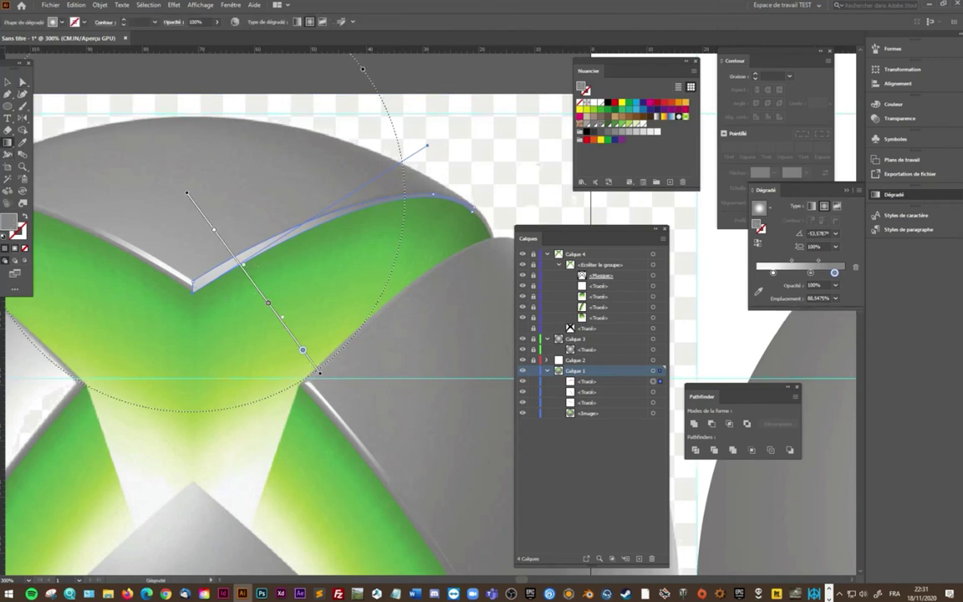
# Run the strip's gradient along its length with a 70% grey left stop, then zoom out to 100%
pyautogui.moveTo(194, 307); pyautogui.dragTo(553, 194)
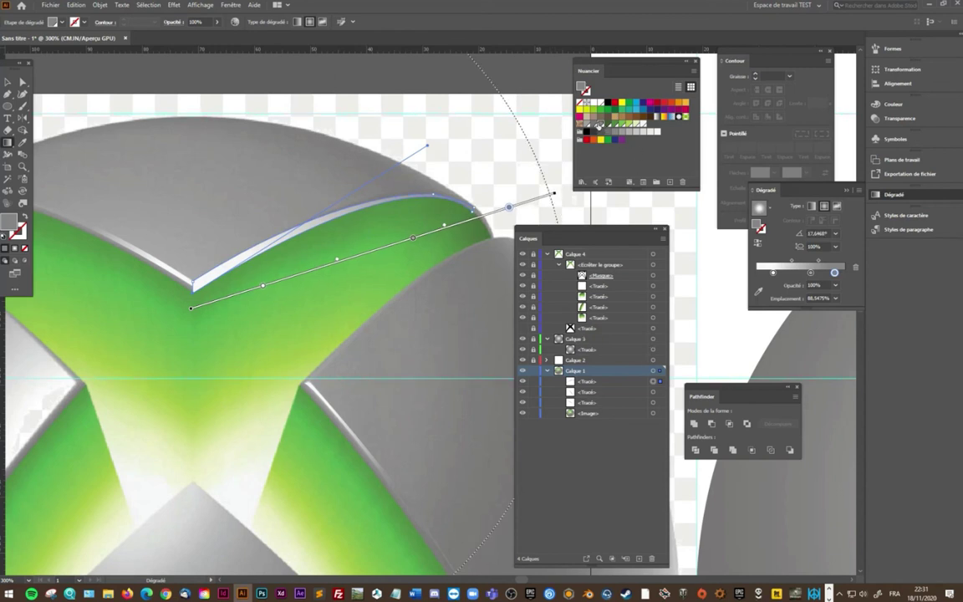
pyautogui.click(773, 272)
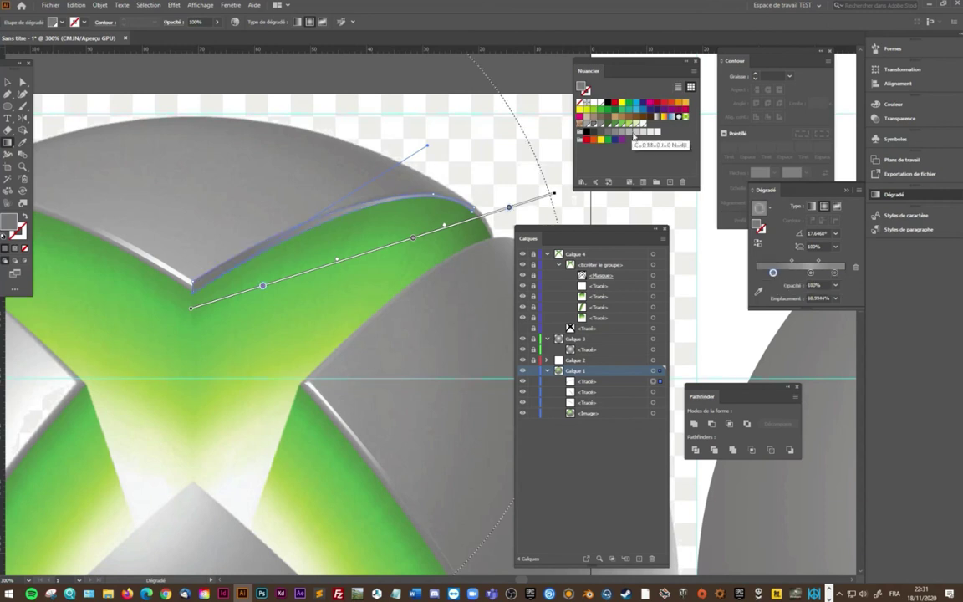
pyautogui.moveTo(596, 123)
pyautogui.mouseDown()
pyautogui.moveTo(810, 272)
pyautogui.moveTo(869, 300)
pyautogui.mouseUp()
pyautogui.press('g')
pyautogui.hotkey('ctrl', '-')
pyautogui.hotkey('ctrl', '-')
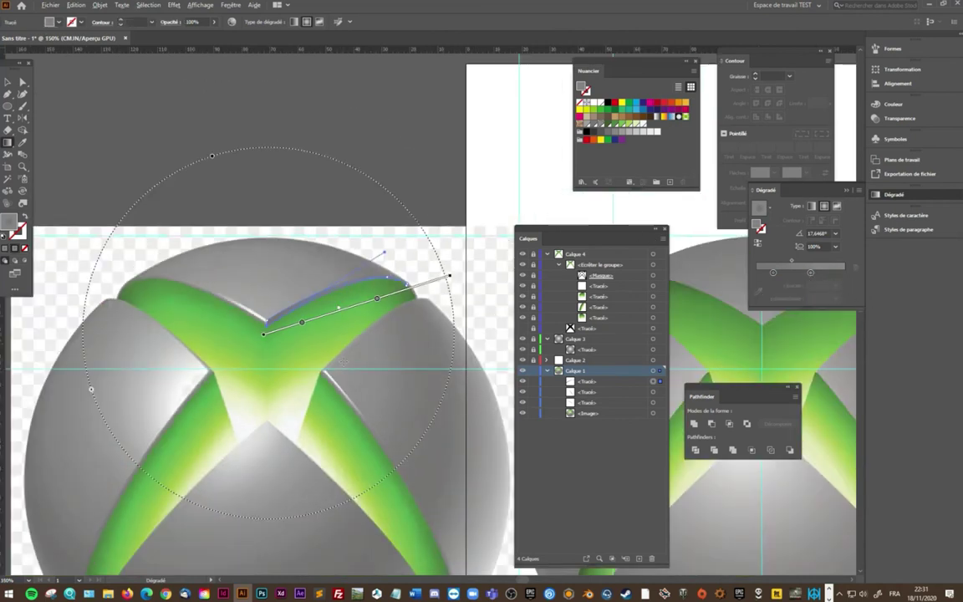
pyautogui.hotkey('ctrl', '-')
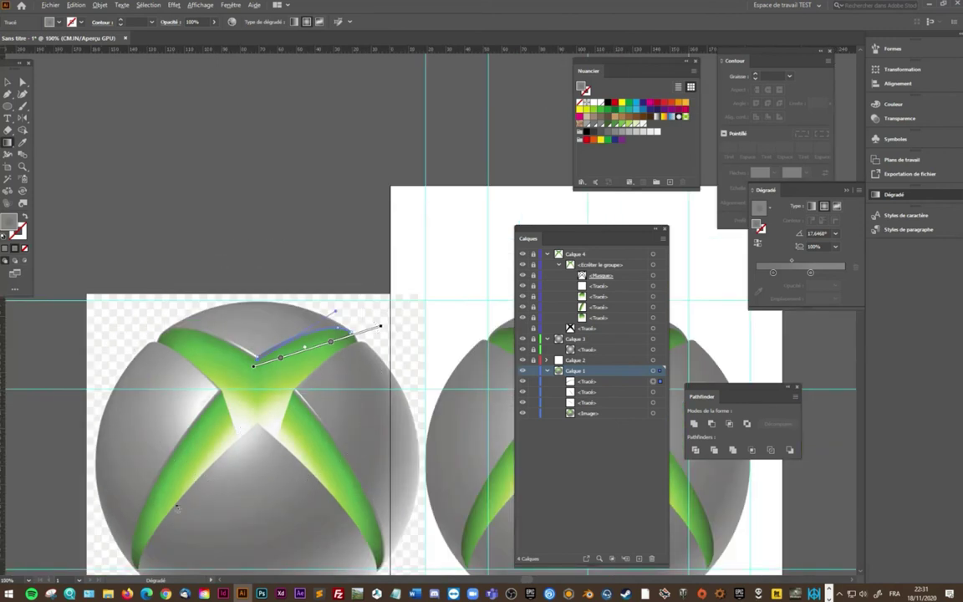
# Trace a closed strip along the X's left edge from the top arm's corner to the lower-left arm
pyautogui.scroll(1, 178, 507)
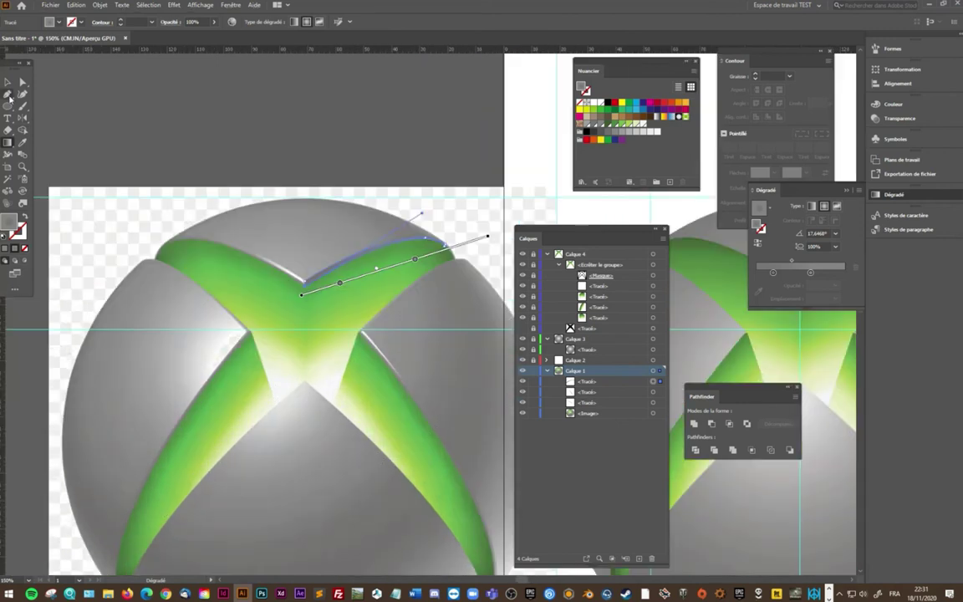
pyautogui.click(7, 85)
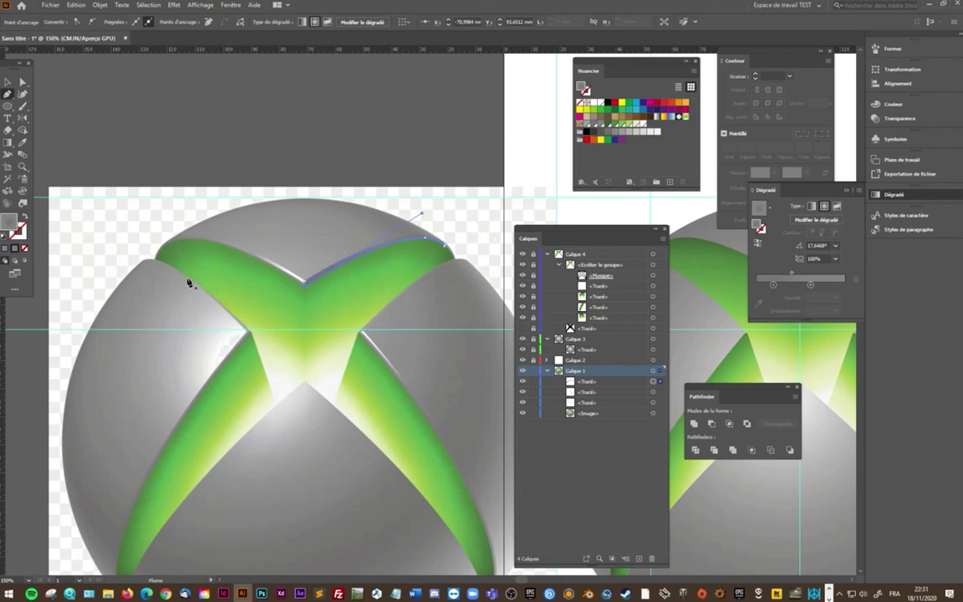
pyautogui.click(246, 335)
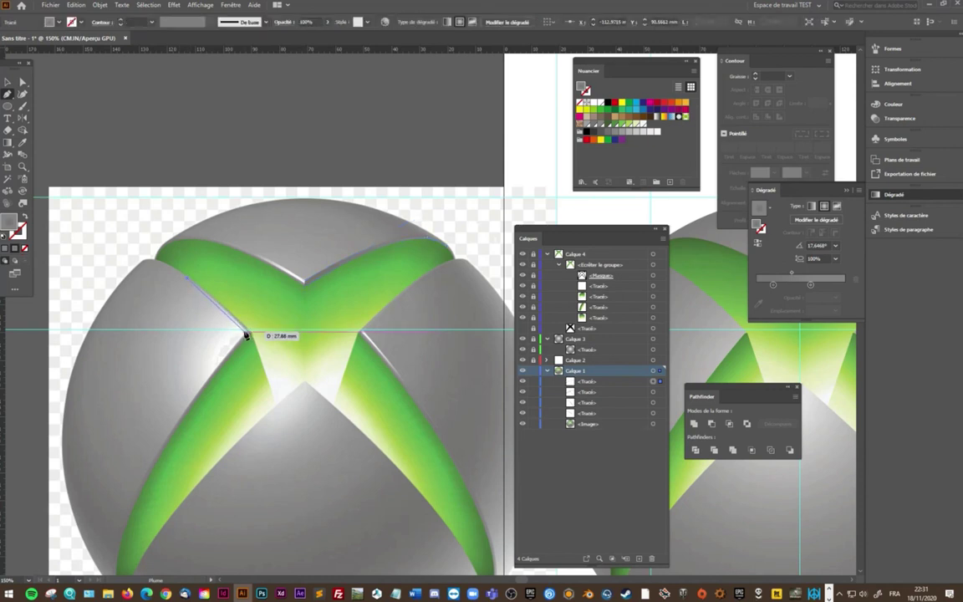
pyautogui.moveTo(247, 335); pyautogui.dragTo(262, 357)
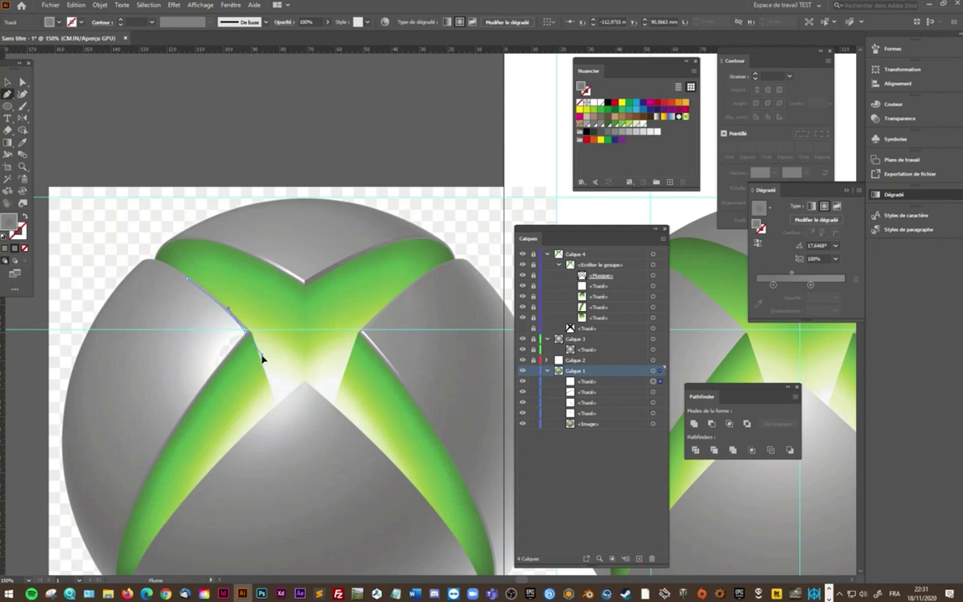
pyautogui.click(247, 335)
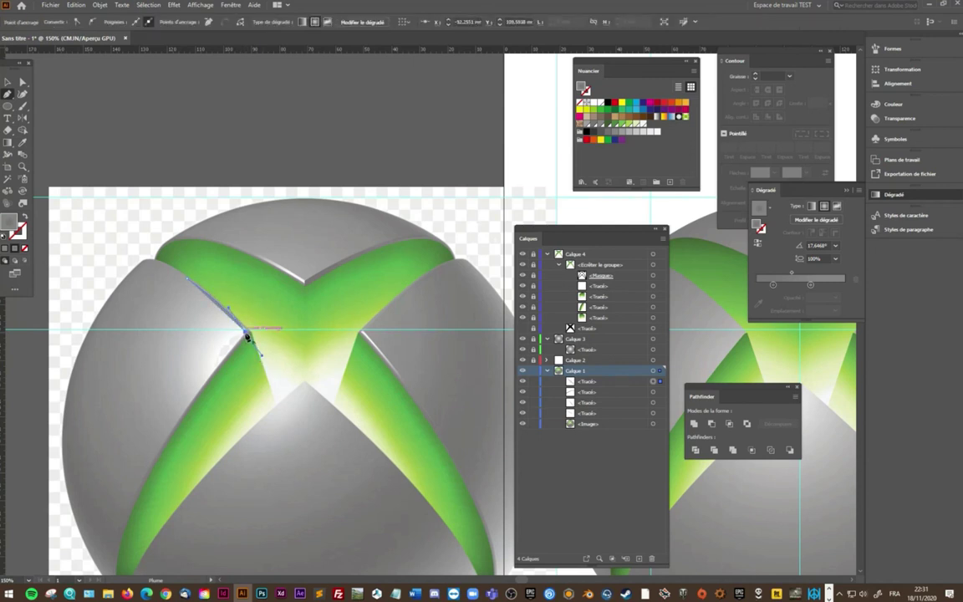
pyautogui.scroll(-2, 259, 402)
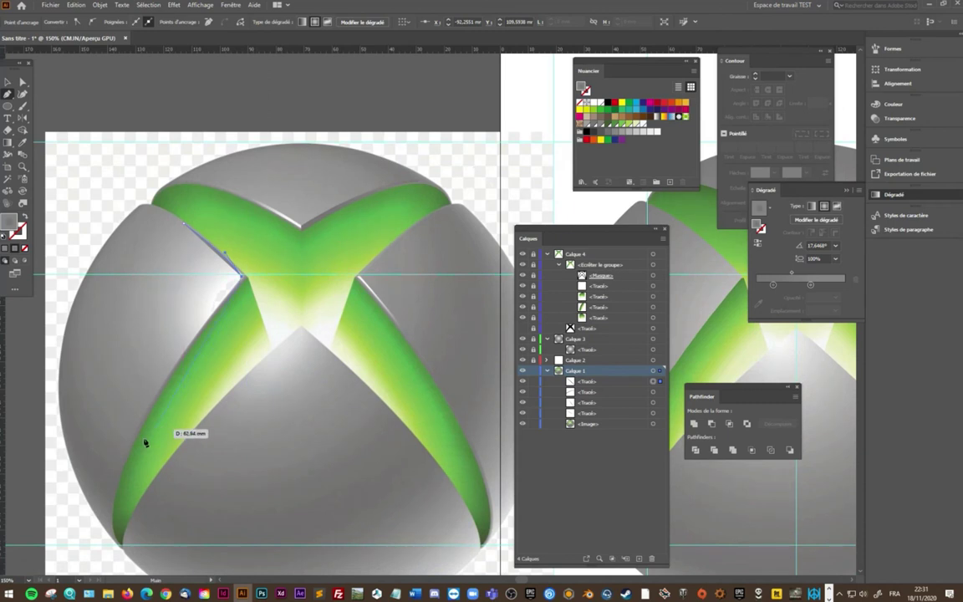
pyautogui.moveTo(113, 503); pyautogui.dragTo(101, 545)
pyautogui.scroll(-3, 100, 567)
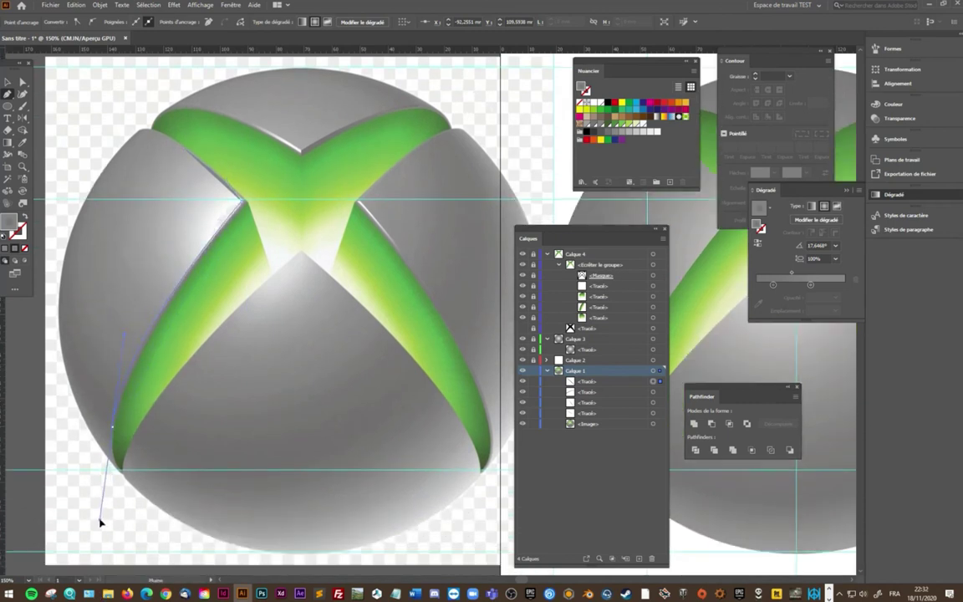
pyautogui.click(115, 432)
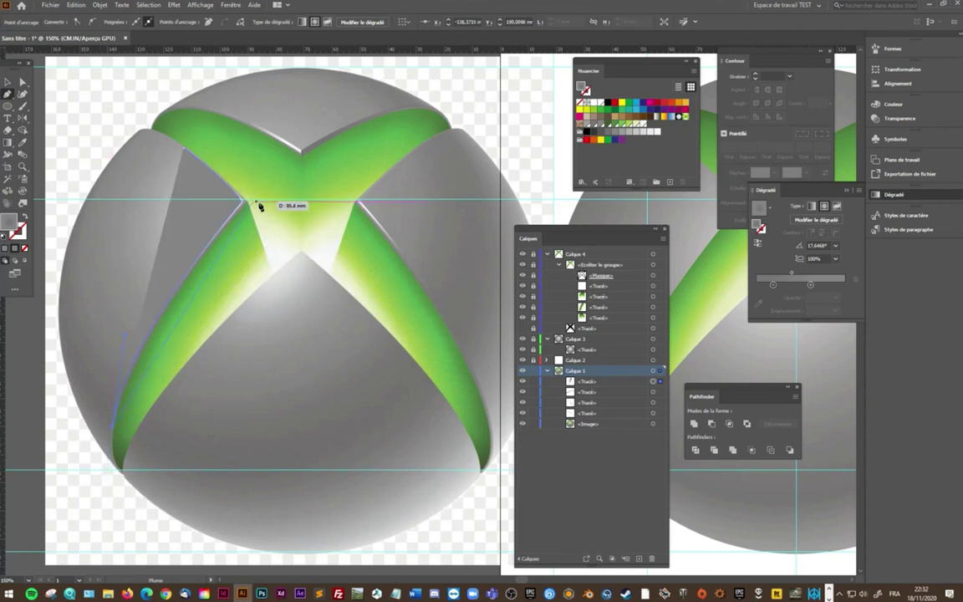
pyautogui.moveTo(256, 203); pyautogui.dragTo(183, 152)
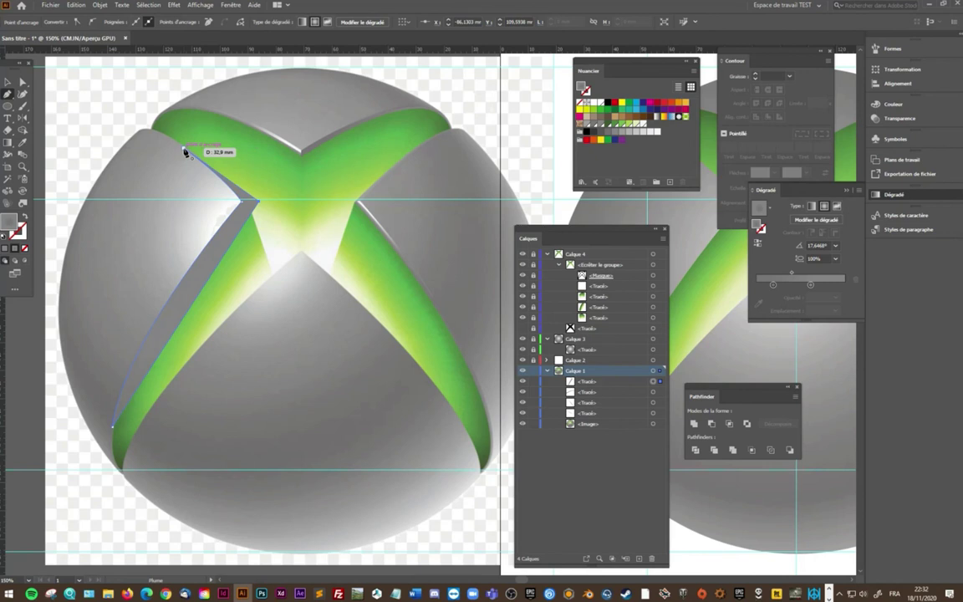
pyautogui.click(7, 85)
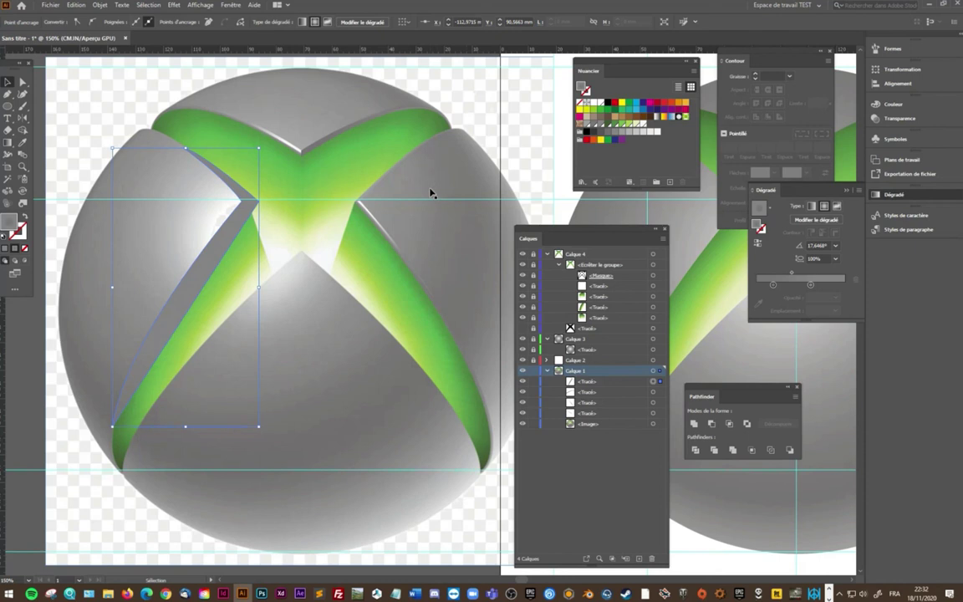
# Move the four <Tracé> highlight paths from Calque 1 into a new layer, Calque 5
pyautogui.click(654, 413)
pyautogui.keyDown('shift'); pyautogui.click(653, 391); pyautogui.keyUp('shift')
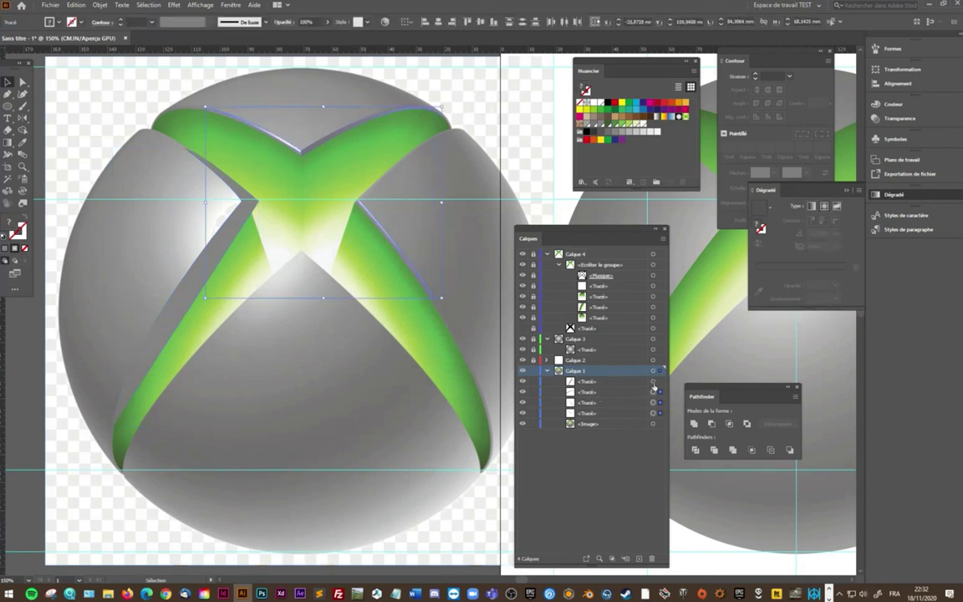
pyautogui.keyDown('shift'); pyautogui.click(637, 383); pyautogui.keyUp('shift')
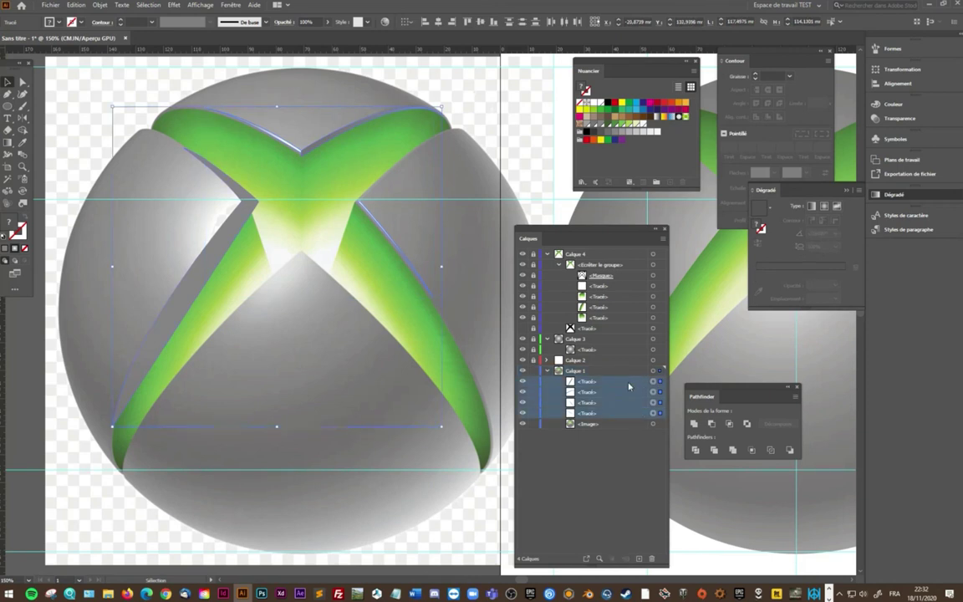
pyautogui.moveTo(630, 385)
pyautogui.mouseDown()
pyautogui.moveTo(613, 357)
pyautogui.moveTo(615, 386)
pyautogui.mouseUp()
pyautogui.moveTo(532, 325); pyautogui.dragTo(535, 265)
pyautogui.hotkey('ctrl', 'l')
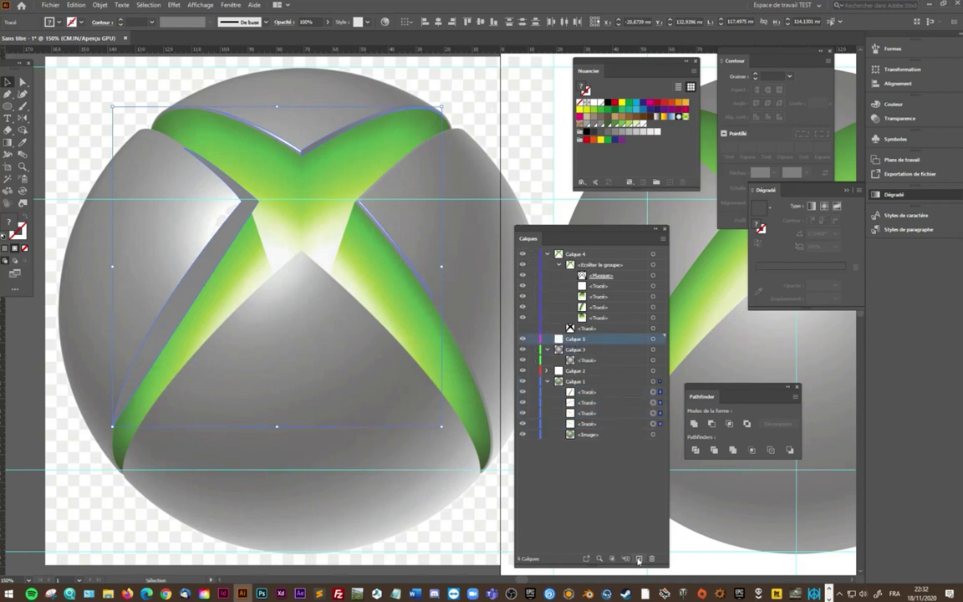
pyautogui.click(616, 400)
pyautogui.keyDown('shift'); pyautogui.click(616, 424); pyautogui.keyUp('shift')
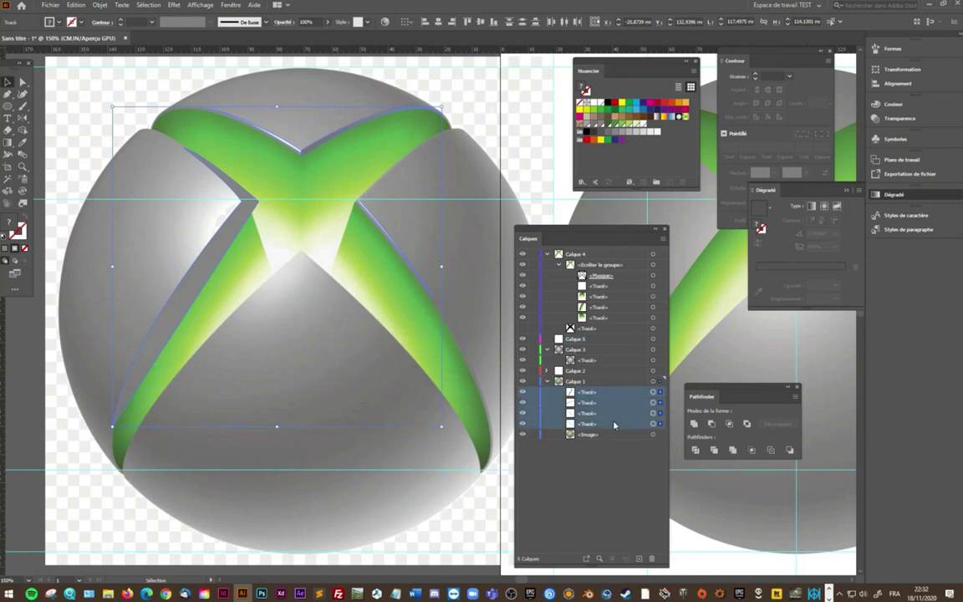
pyautogui.moveTo(616, 395); pyautogui.dragTo(612, 342)
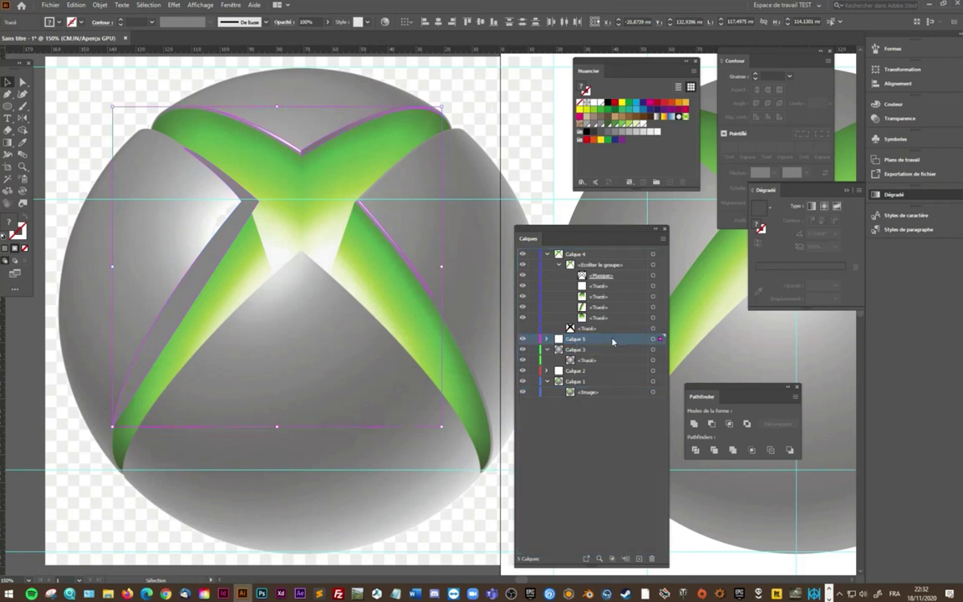
pyautogui.hotkey('ctrl', '-')
pyautogui.hotkey('ctrl', '-')
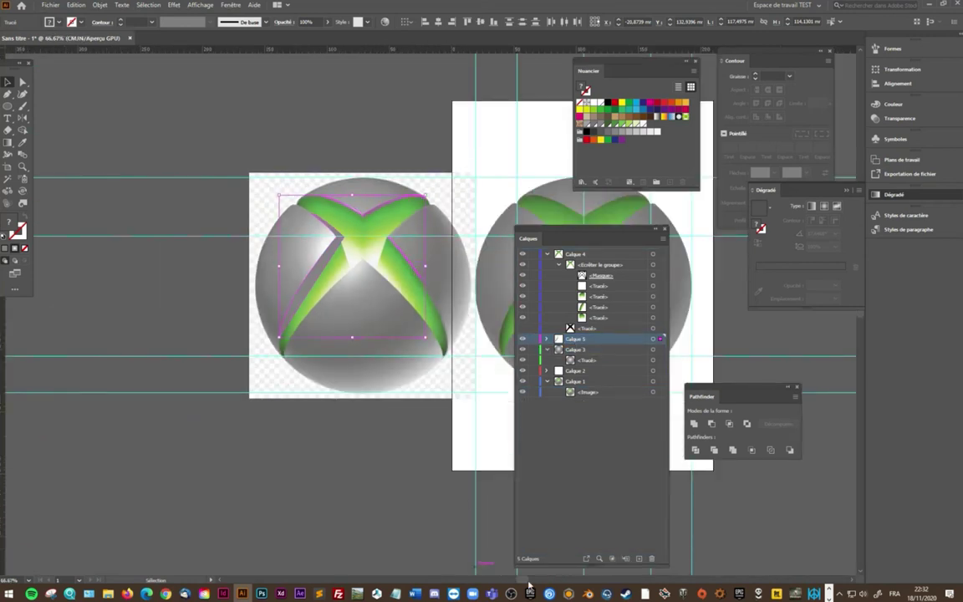
# Drag the X paths onto the vector logo and nudge them with arrow keys to align with its X
pyautogui.hscroll(3, 537, 583)
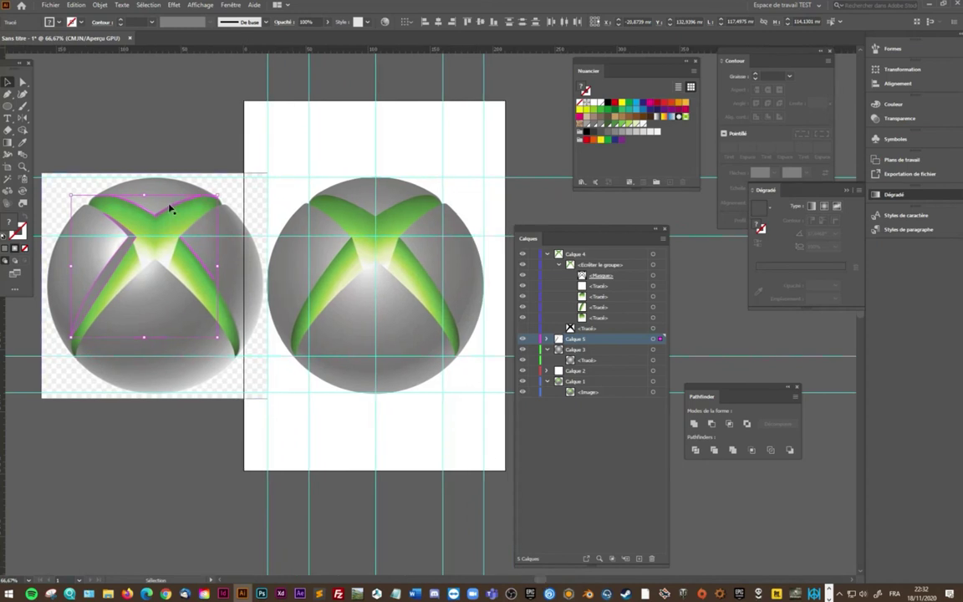
pyautogui.moveTo(170, 209)
pyautogui.mouseDown()
pyautogui.moveTo(397, 219)
pyautogui.moveTo(389, 219)
pyautogui.mouseUp()
pyautogui.hotkey('ctrl', '+')
pyautogui.hotkey('ctrl', '+')
pyautogui.hotkey('ctrl', '+')
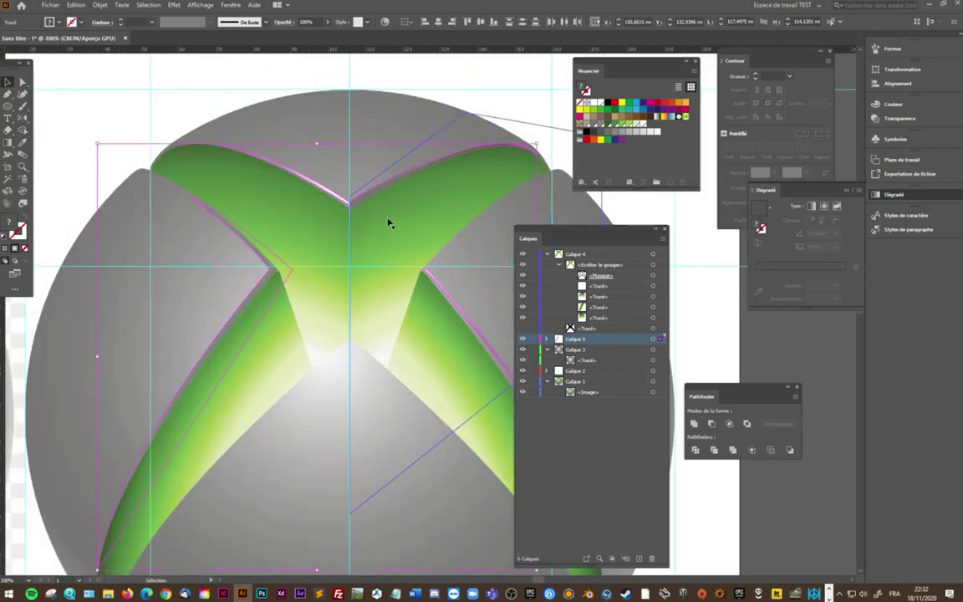
pyautogui.scroll(-1, 388, 223)
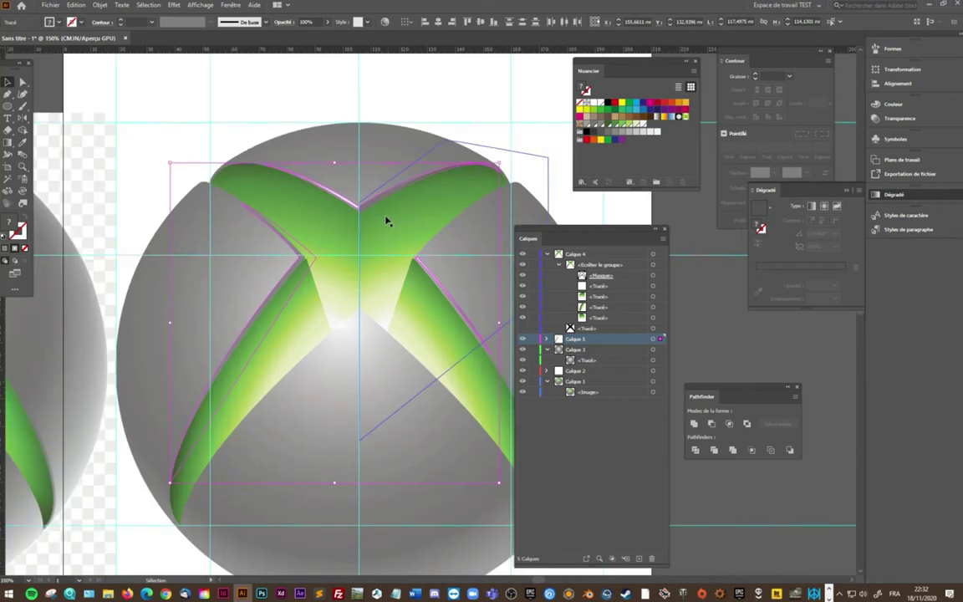
pyautogui.press('Right')
pyautogui.press('Right')
pyautogui.press('Right')
pyautogui.press('Left')
pyautogui.press('Left')
pyautogui.press('Left')
pyautogui.press('Left')
pyautogui.press('Left')
pyautogui.press('Right')
pyautogui.press('Right')
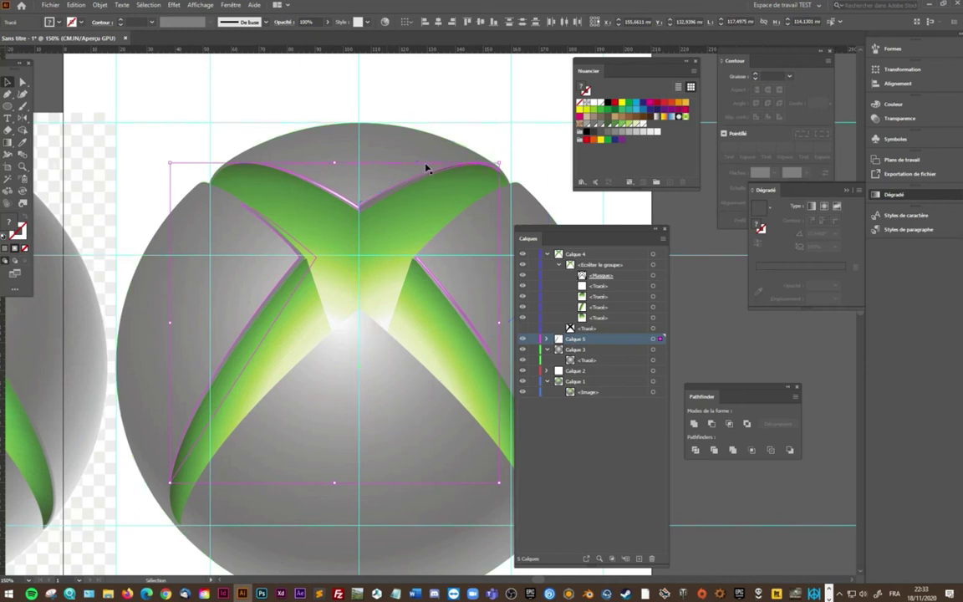
pyautogui.click(526, 154)
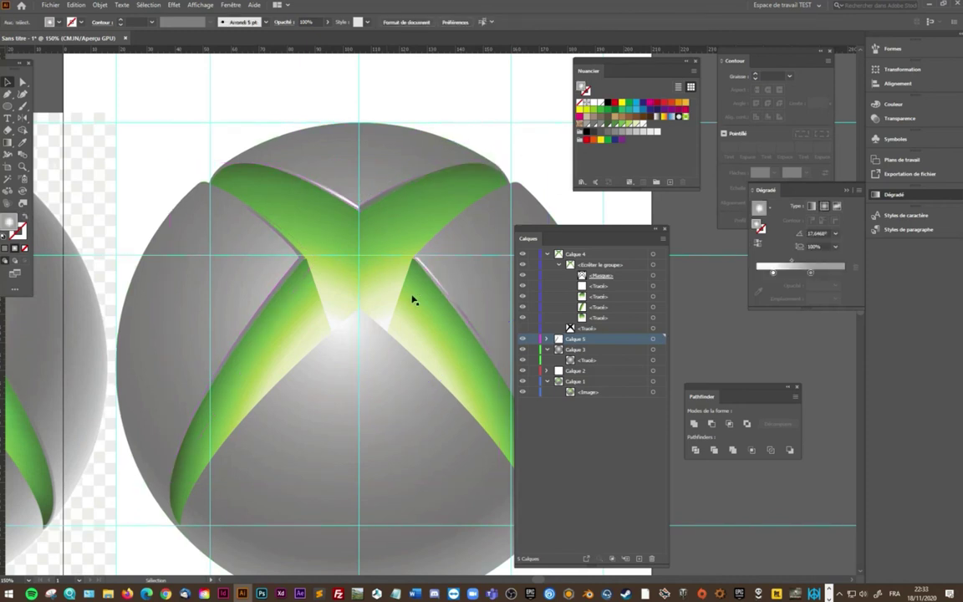
pyautogui.scroll(-1, 392, 361)
pyautogui.scroll(-1, 384, 365)
pyautogui.click(213, 338)
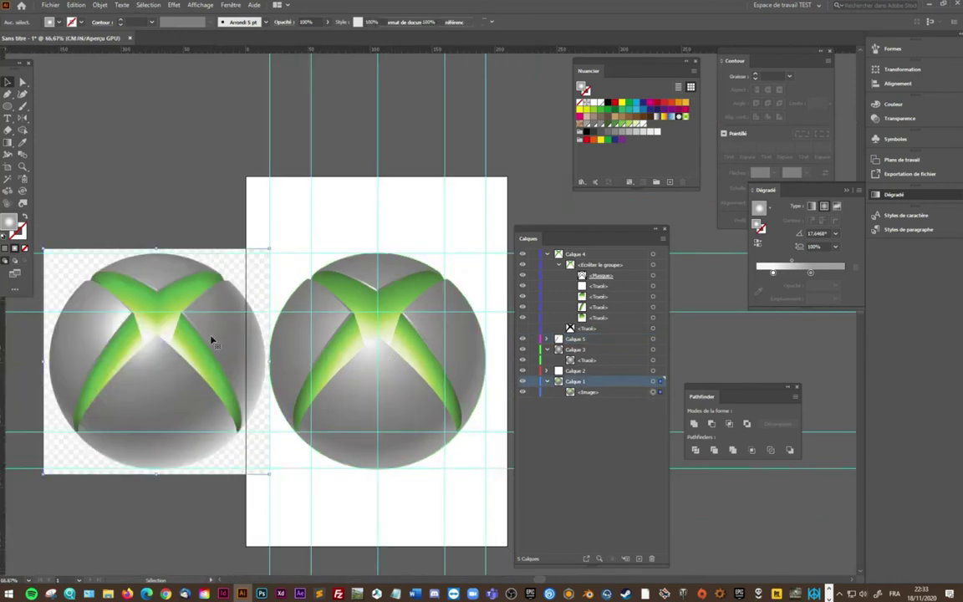
# Delete the reference image and all guides on Calque 2
pyautogui.press('Delete')
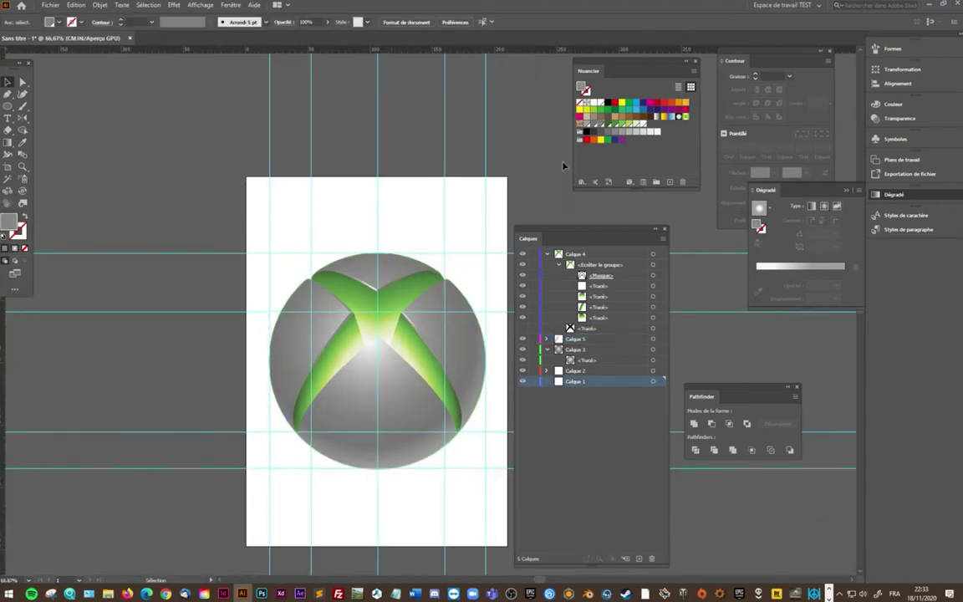
pyautogui.click(580, 372)
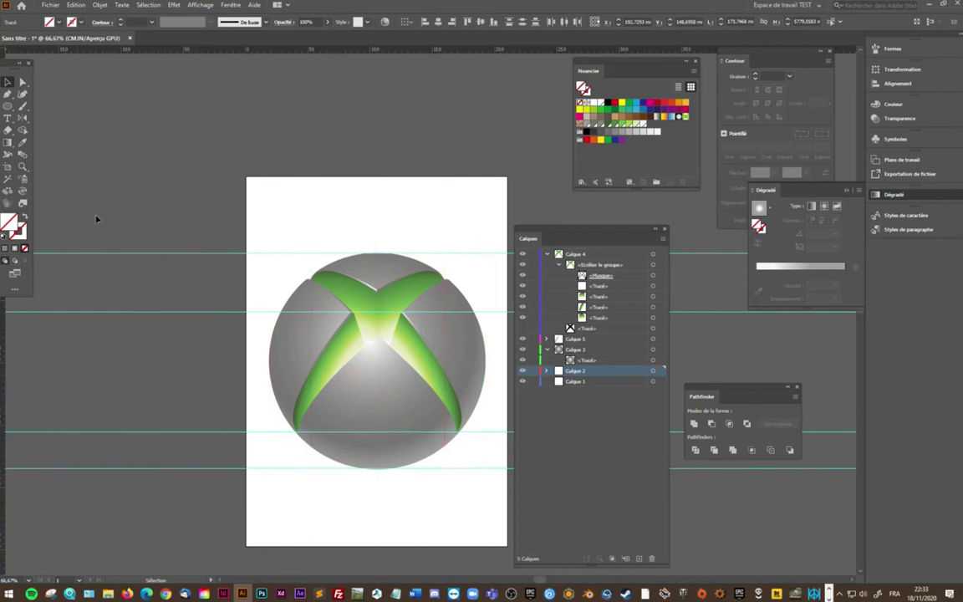
pyautogui.click(209, 452)
pyautogui.hotkey('ctrl', 'a')
pyautogui.press('Delete')
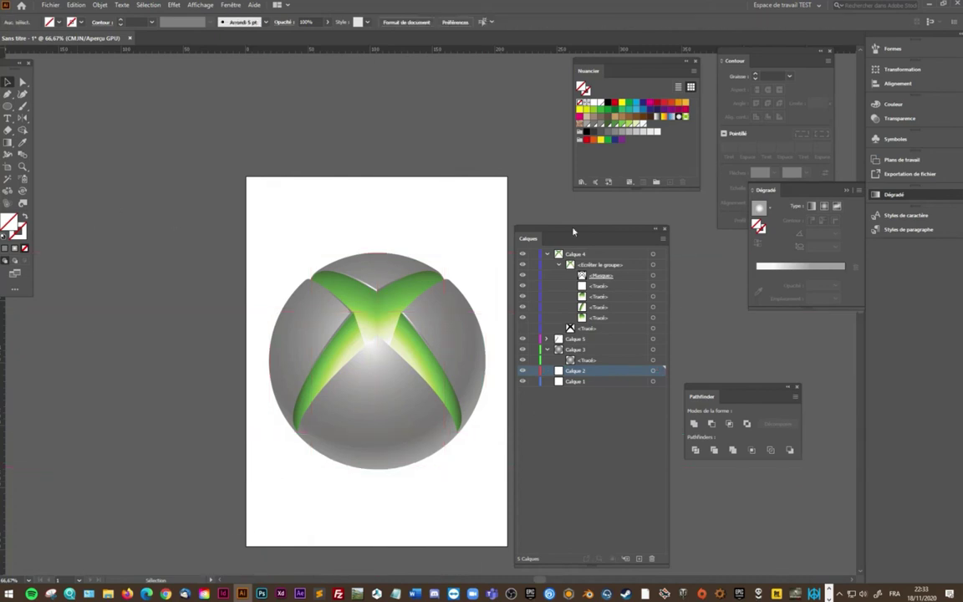
pyautogui.moveTo(574, 232); pyautogui.dragTo(583, 221)
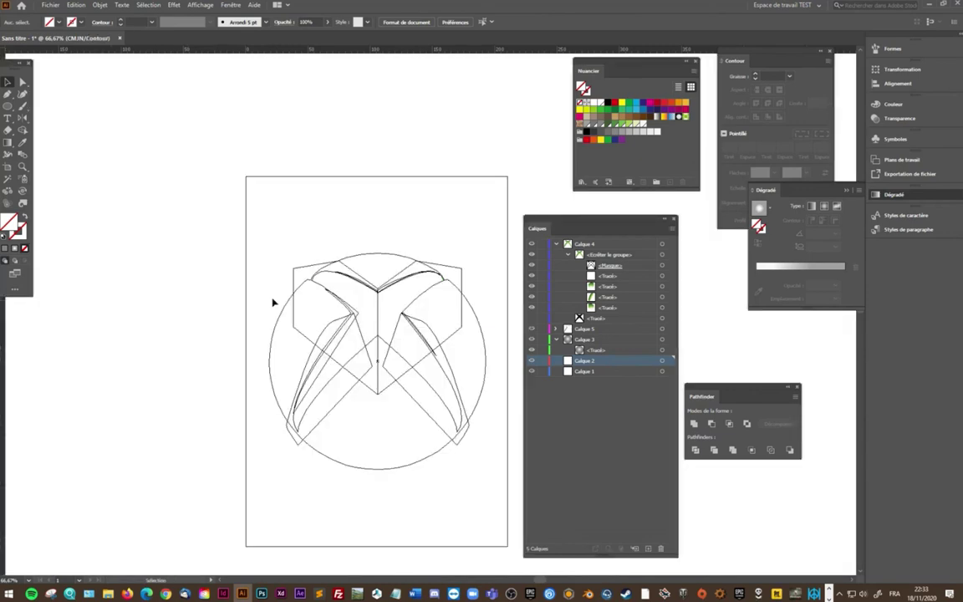
# Return to colour preview, scale the logo slightly smaller and centre it on the artboard
pyautogui.scroll(1, 425, 418)
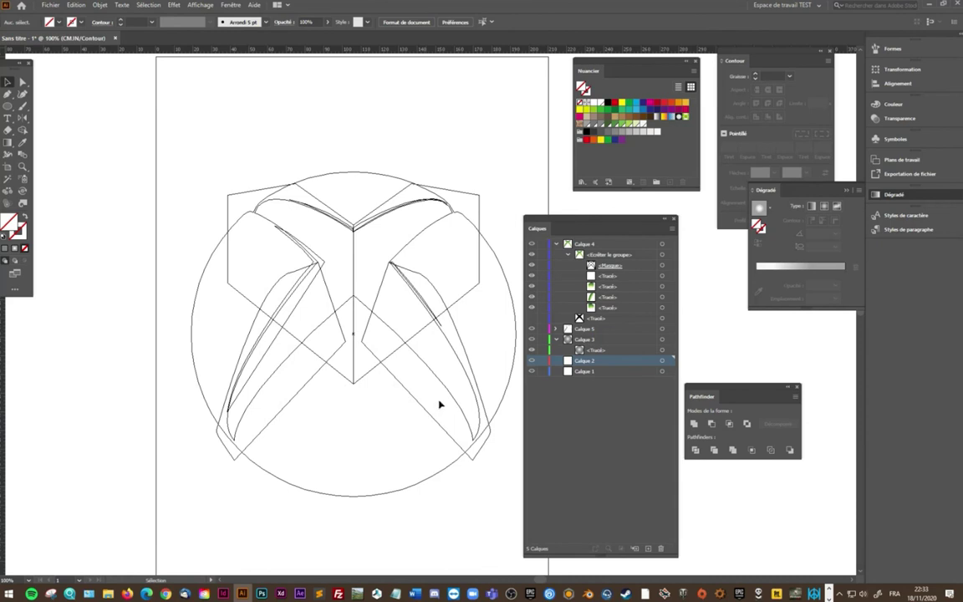
pyautogui.hotkey('ctrl', 'y')
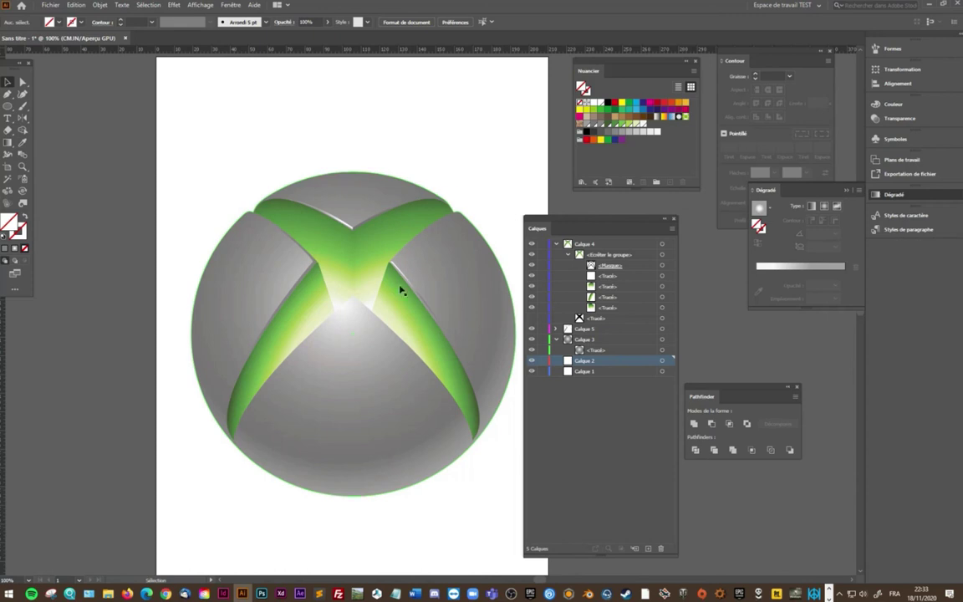
pyautogui.hotkey('ctrl', '-')
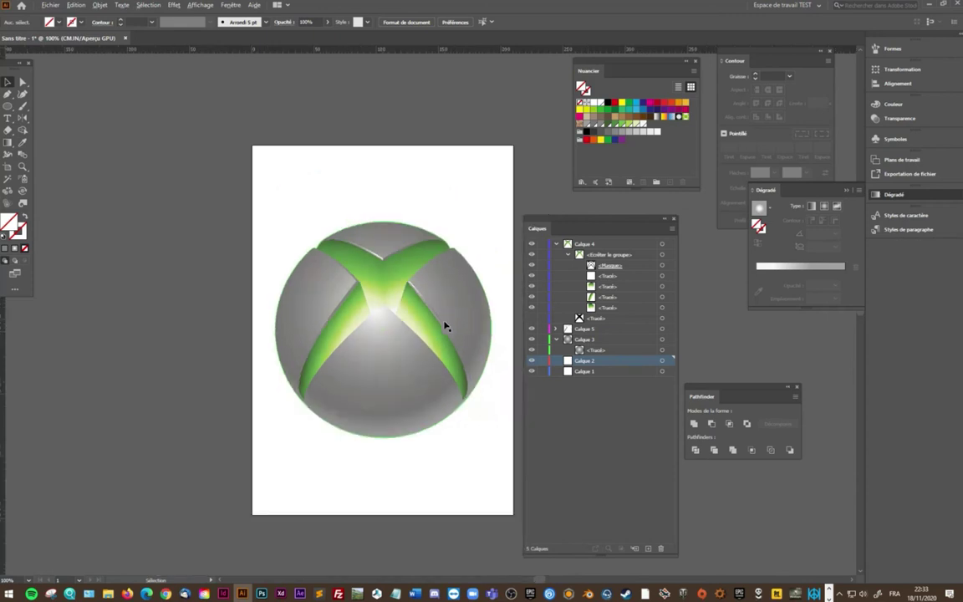
pyautogui.moveTo(255, 177); pyautogui.dragTo(491, 474)
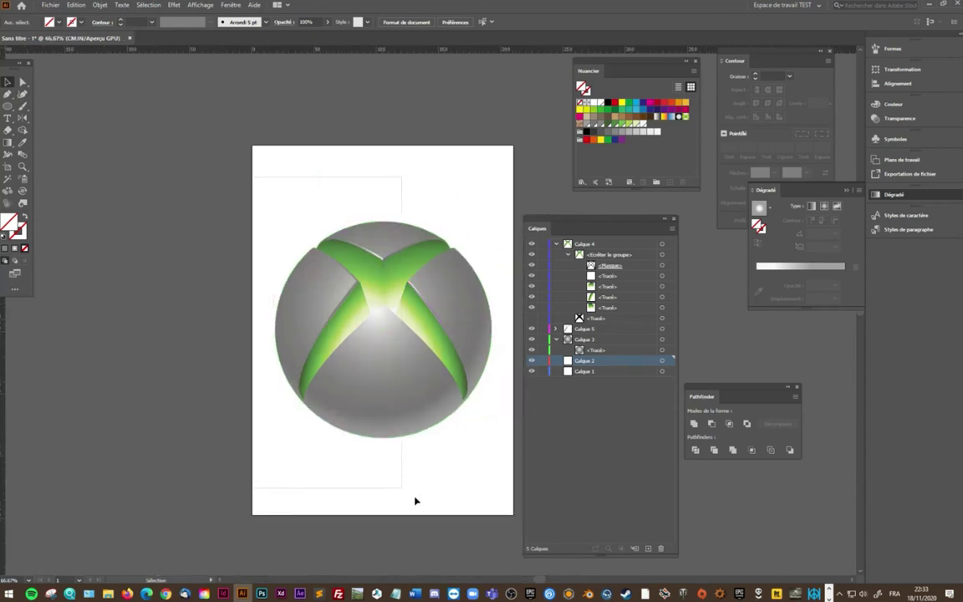
pyautogui.moveTo(493, 437)
pyautogui.mouseDown()
pyautogui.moveTo(416, 368)
pyautogui.moveTo(404, 343)
pyautogui.moveTo(475, 422)
pyautogui.mouseUp()
pyautogui.moveTo(387, 359)
pyautogui.mouseDown()
pyautogui.moveTo(395, 226)
pyautogui.moveTo(418, 388)
pyautogui.moveTo(409, 389)
pyautogui.mouseUp()
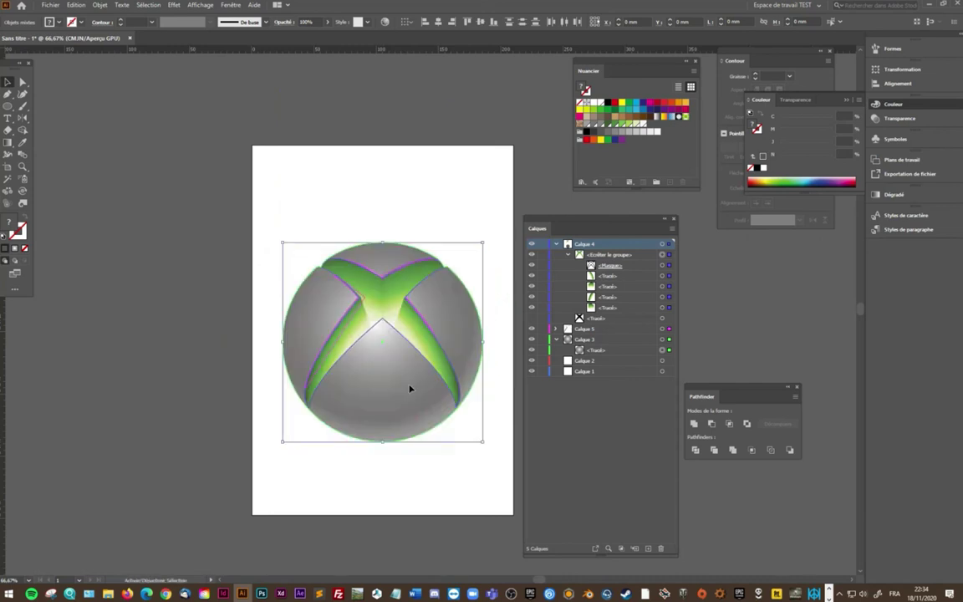
pyautogui.click(141, 414)
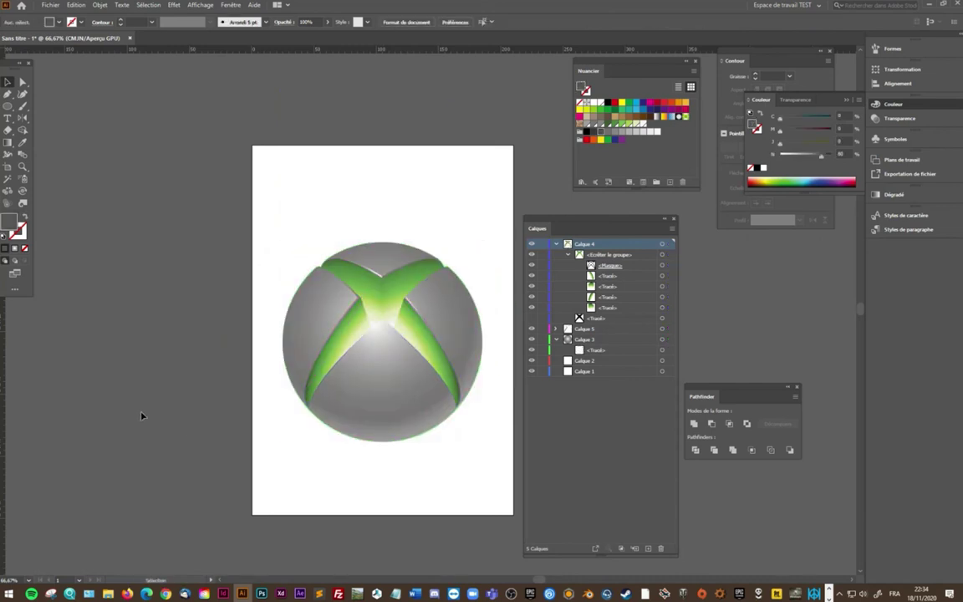